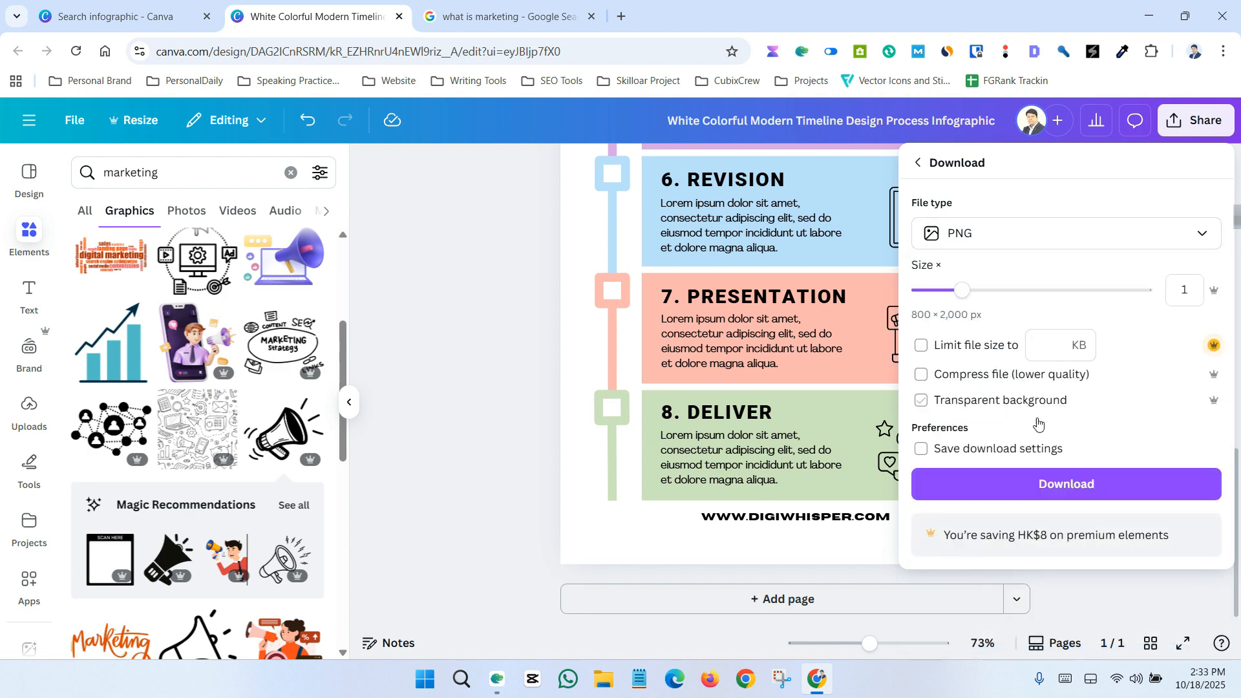
- Download the infographic as a PNG and look over the exported image
click(1066, 485)
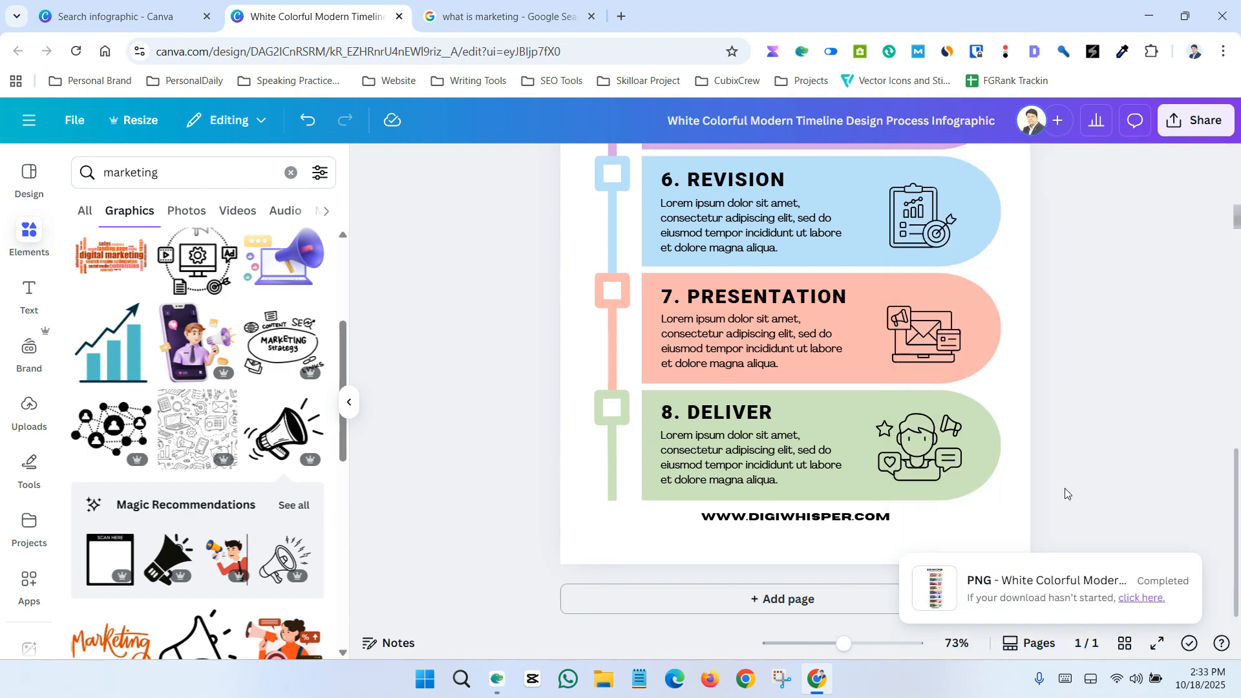
click(1001, 113)
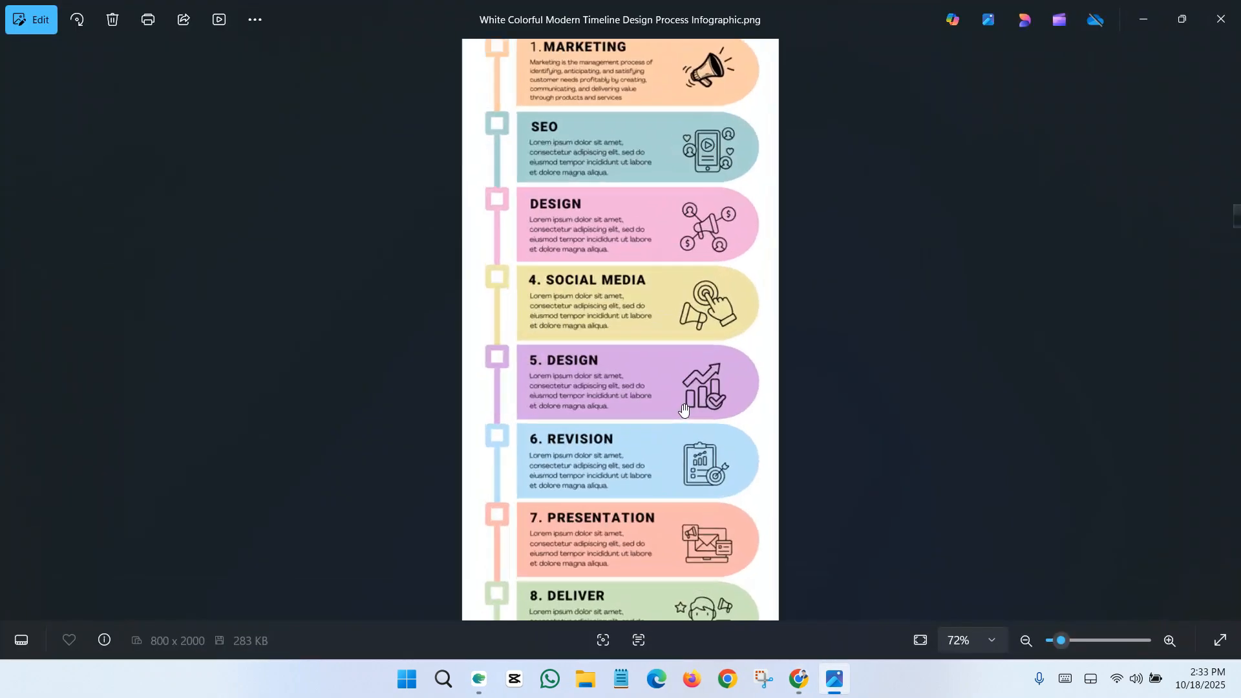
scroll(692, 413, up, 5)
scroll(696, 413, down, 5)
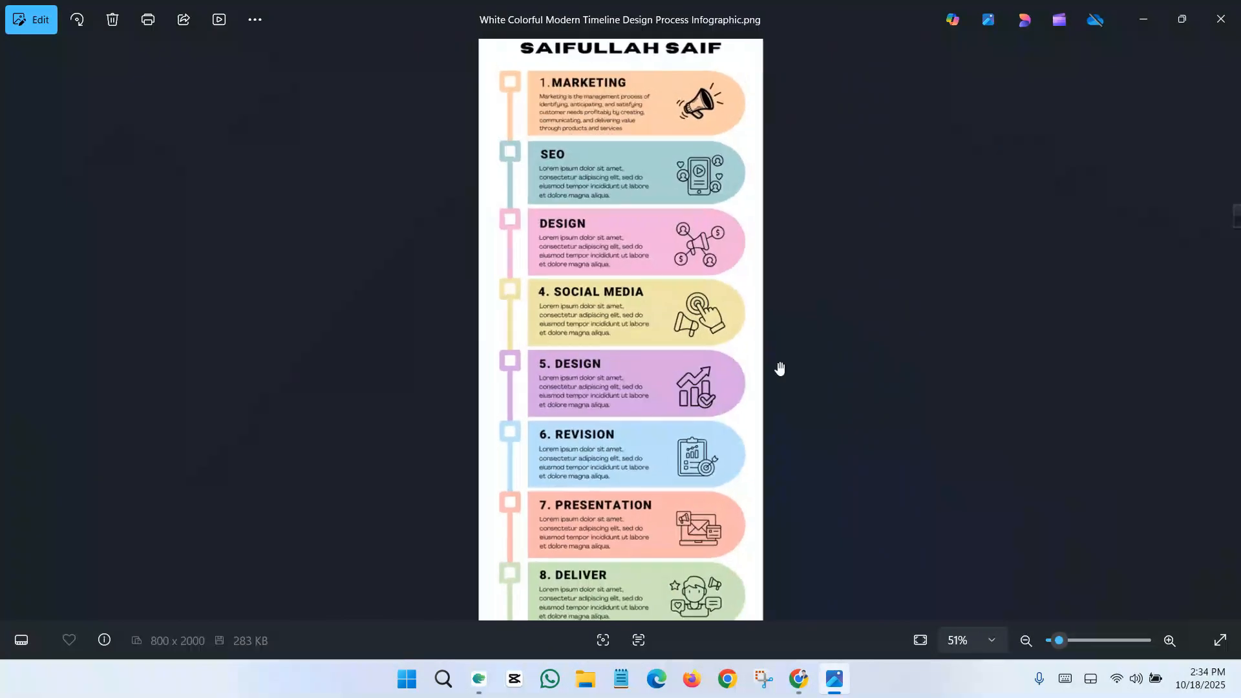
click(1221, 19)
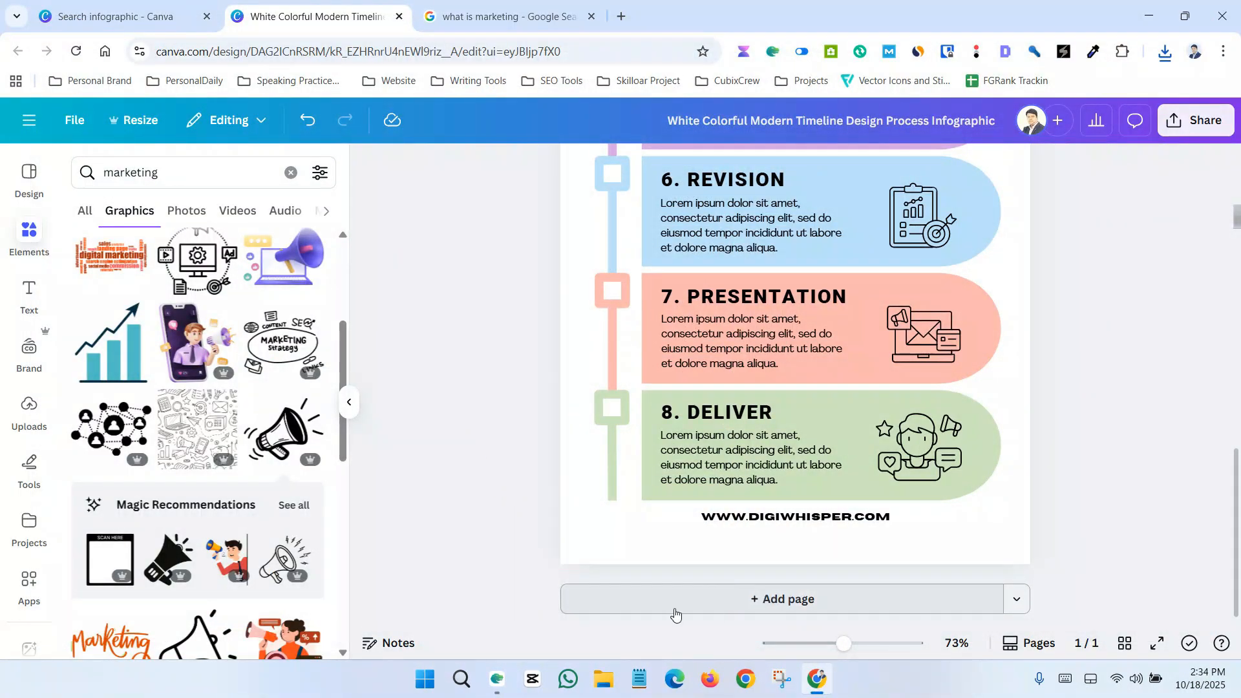
- Add a blank second page after the finished infographic and bring it into view at 60% zoom
click(775, 602)
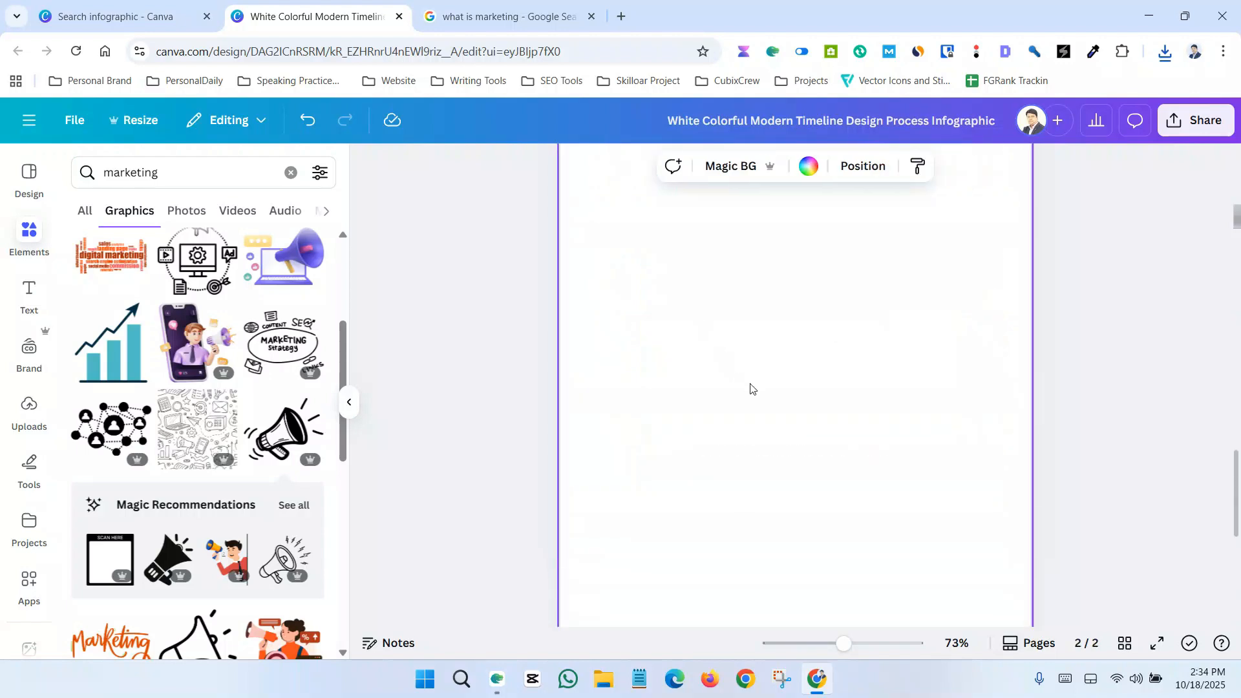
scroll(734, 333, up, 4)
scroll(724, 360, down, 2)
drag(844, 644, 835, 644)
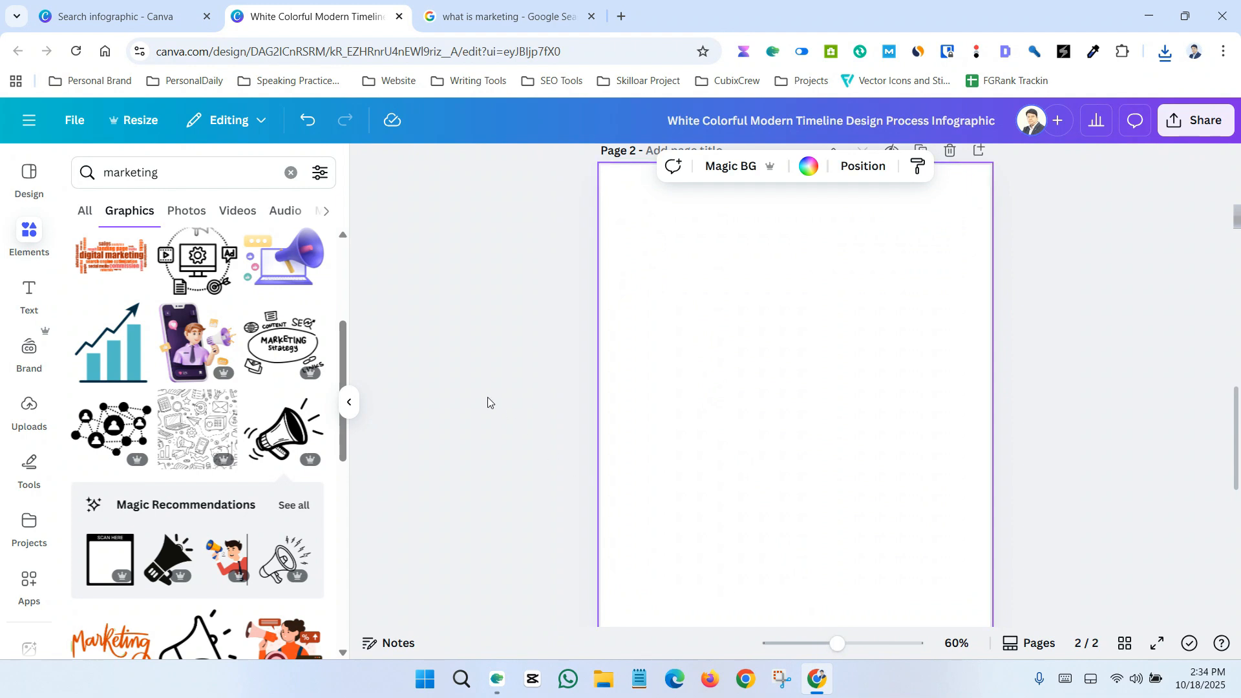
- Search the design templates for "marketing services"
click(28, 180)
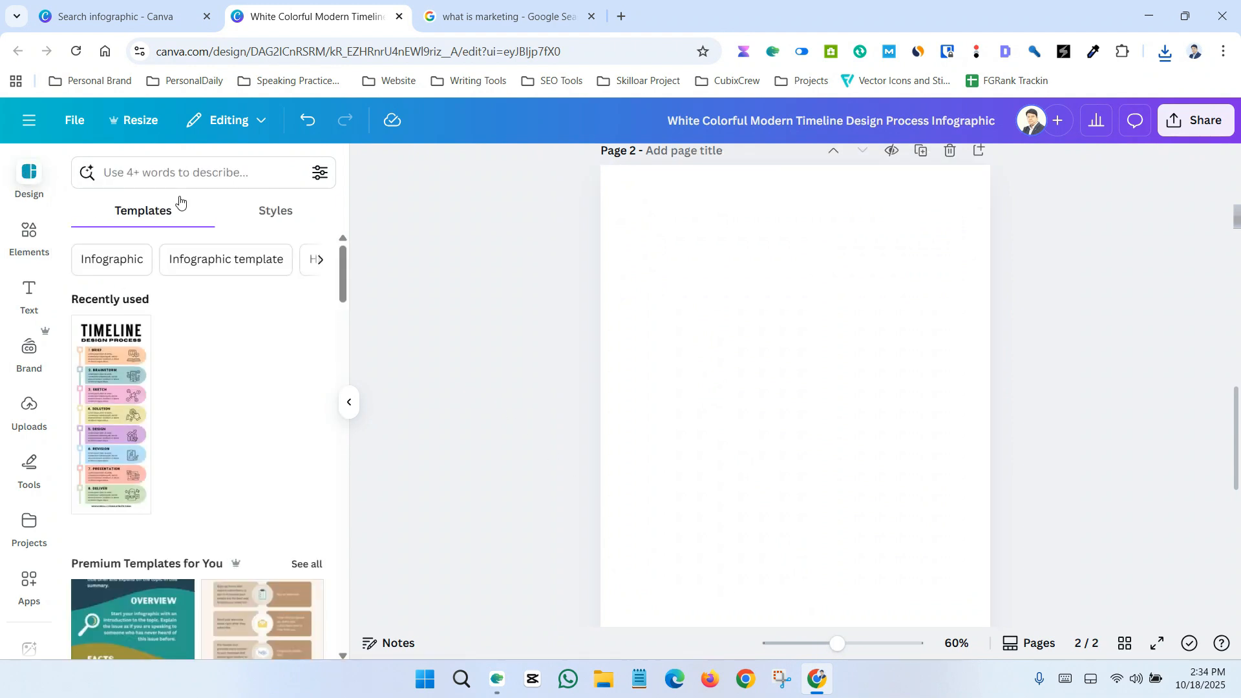
click(156, 174)
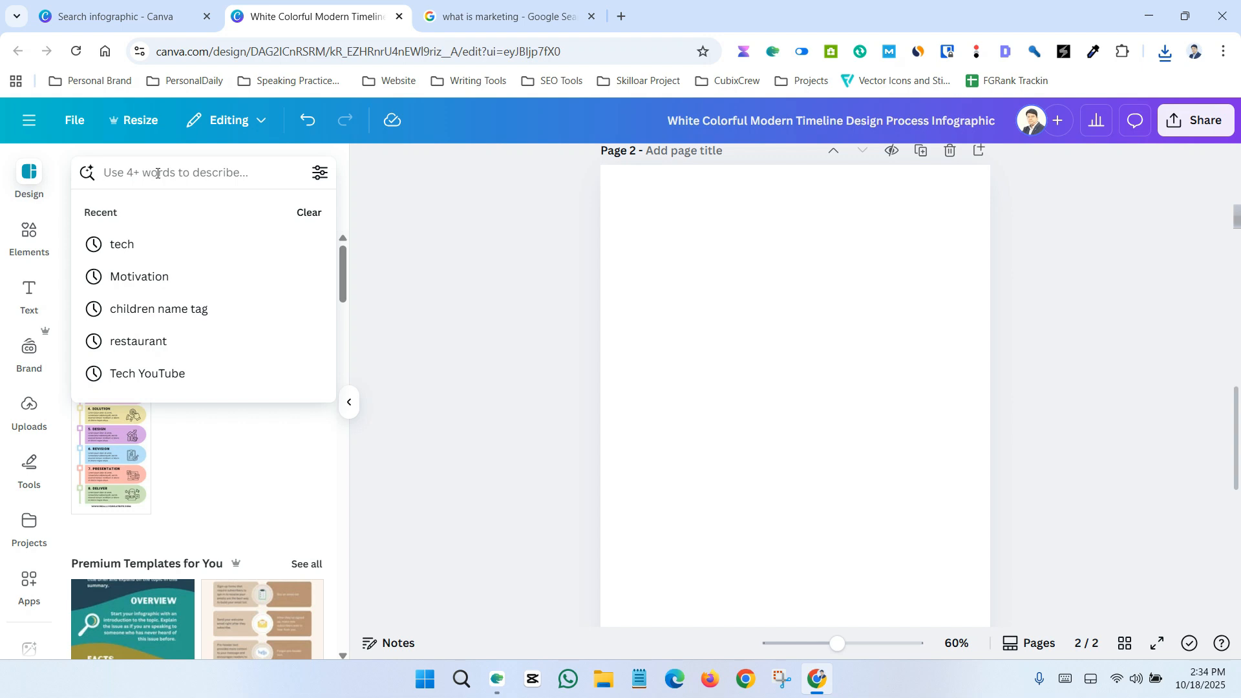
text(marketing)
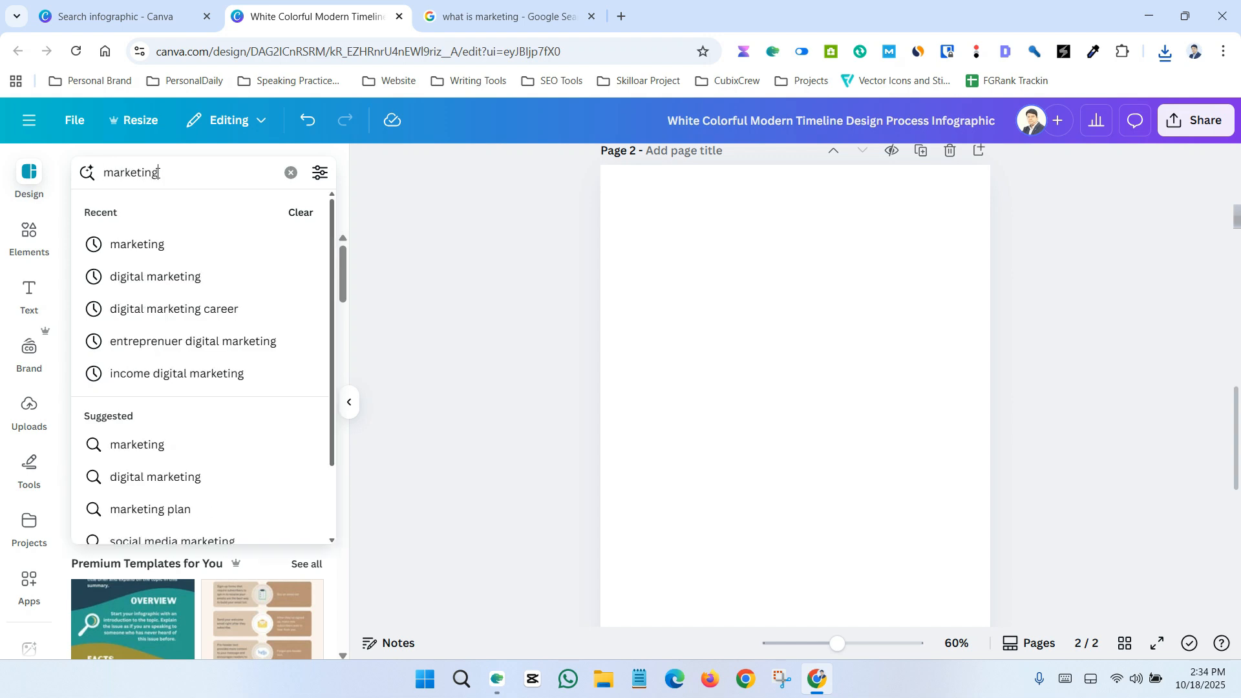
text( services)
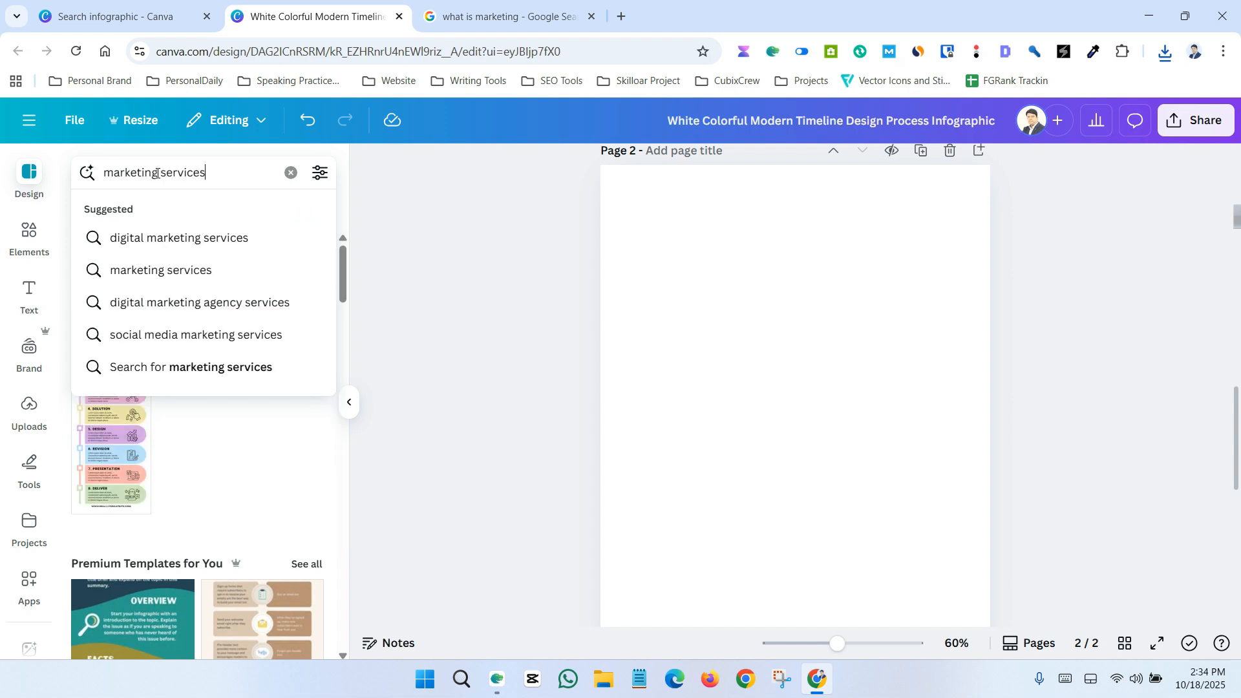
key(Return)
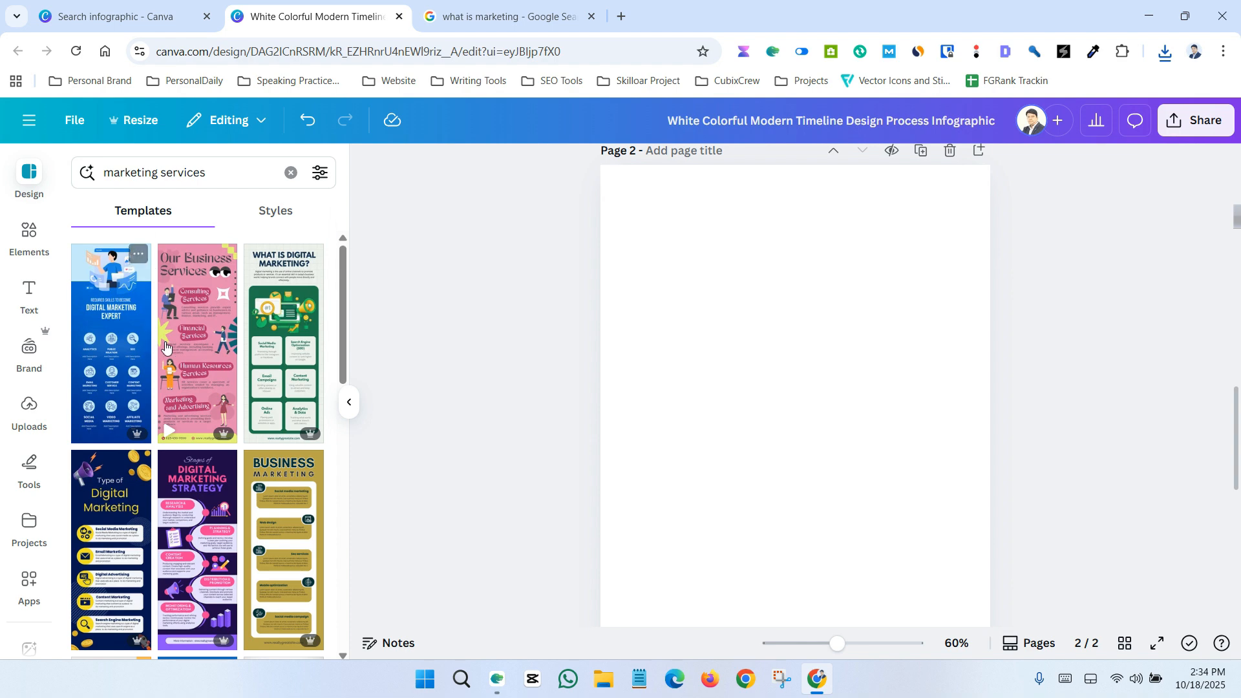
- Apply the Green and White Isometric Digital Marketing Infographic template to page 2
scroll(175, 349, down, 10)
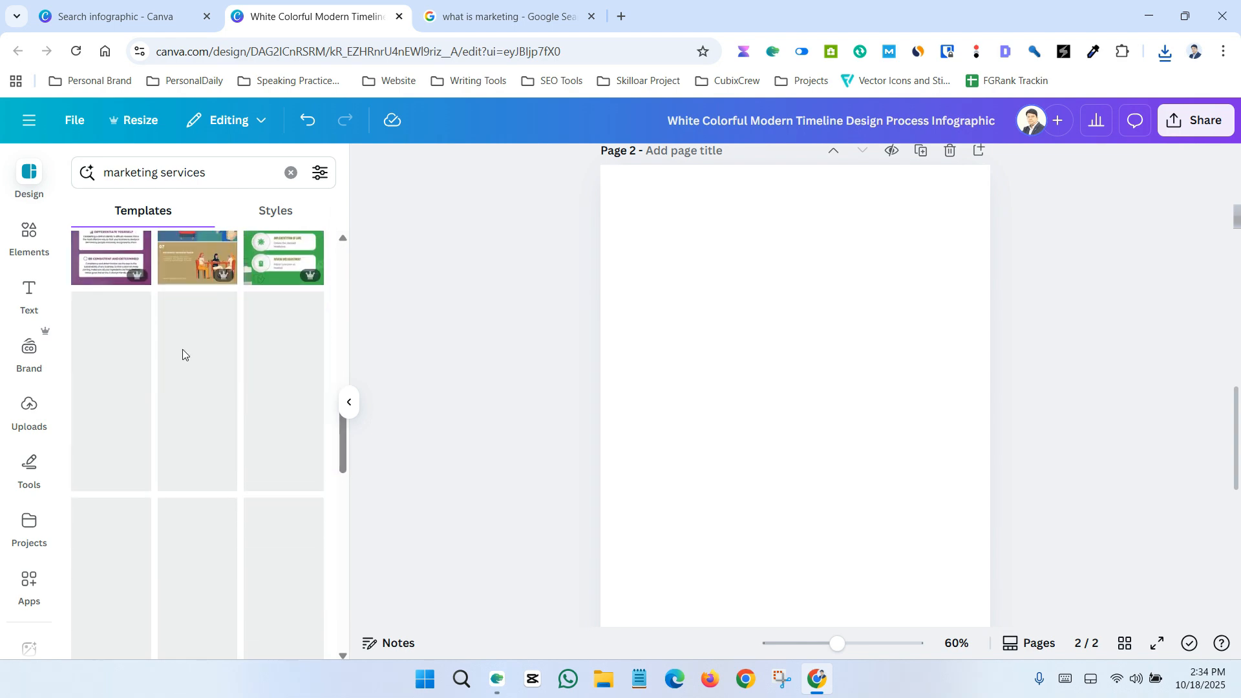
scroll(182, 353, up, 10)
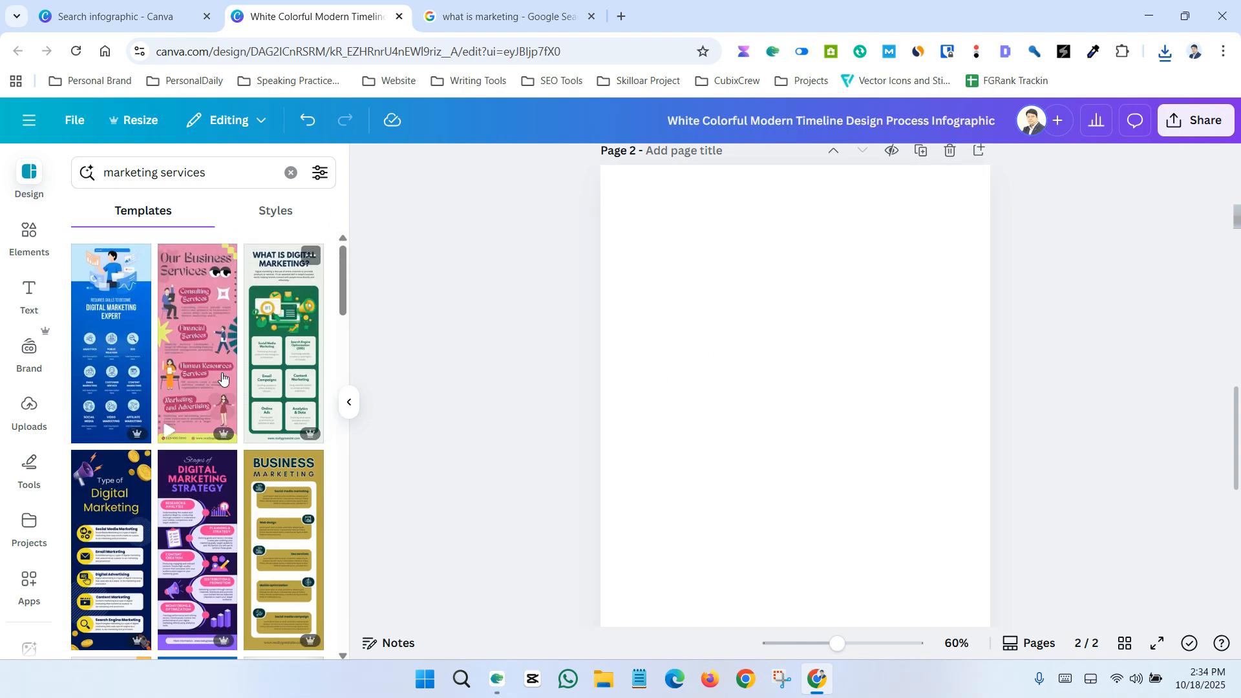
click(289, 380)
scroll(1034, 285, down, 5)
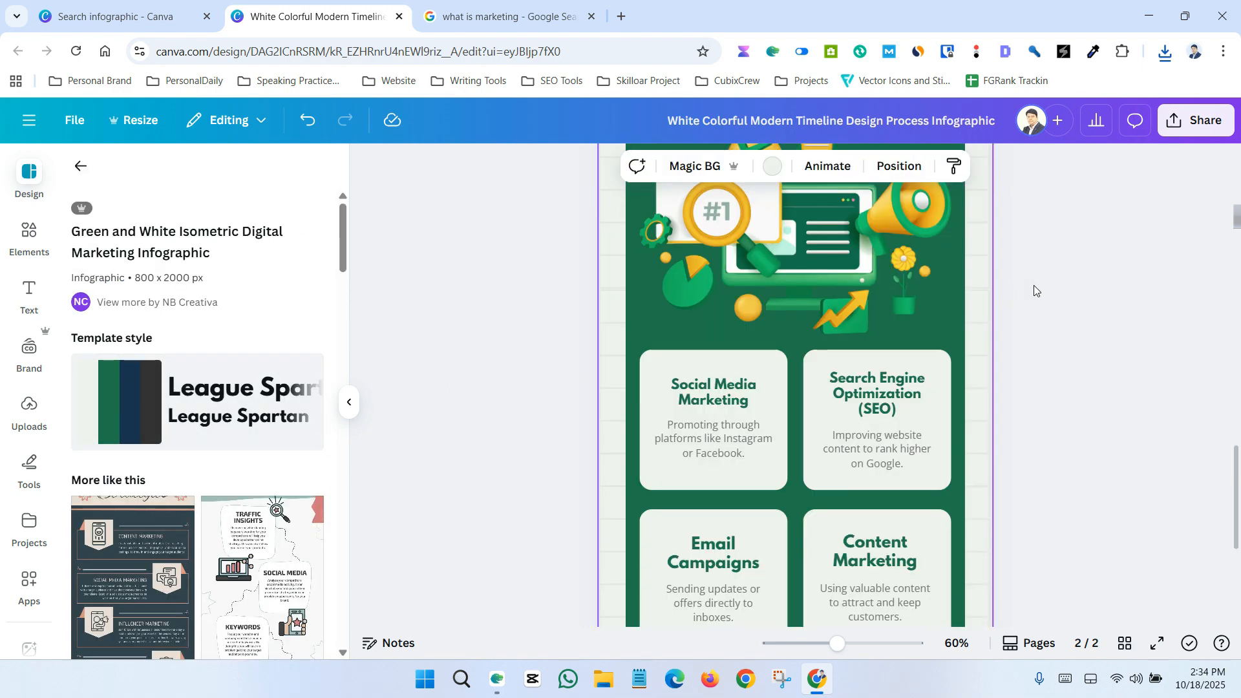
scroll(1055, 311, up, 5)
scroll(867, 313, down, 1)
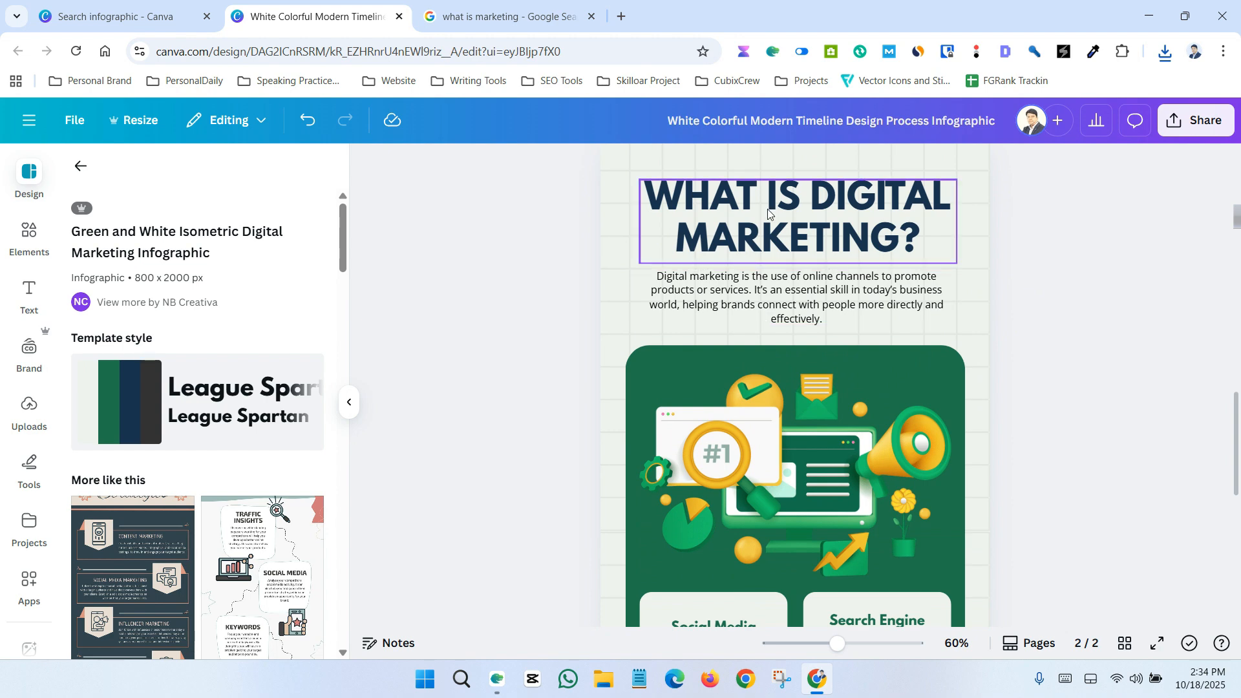
scroll(815, 343, down, 1)
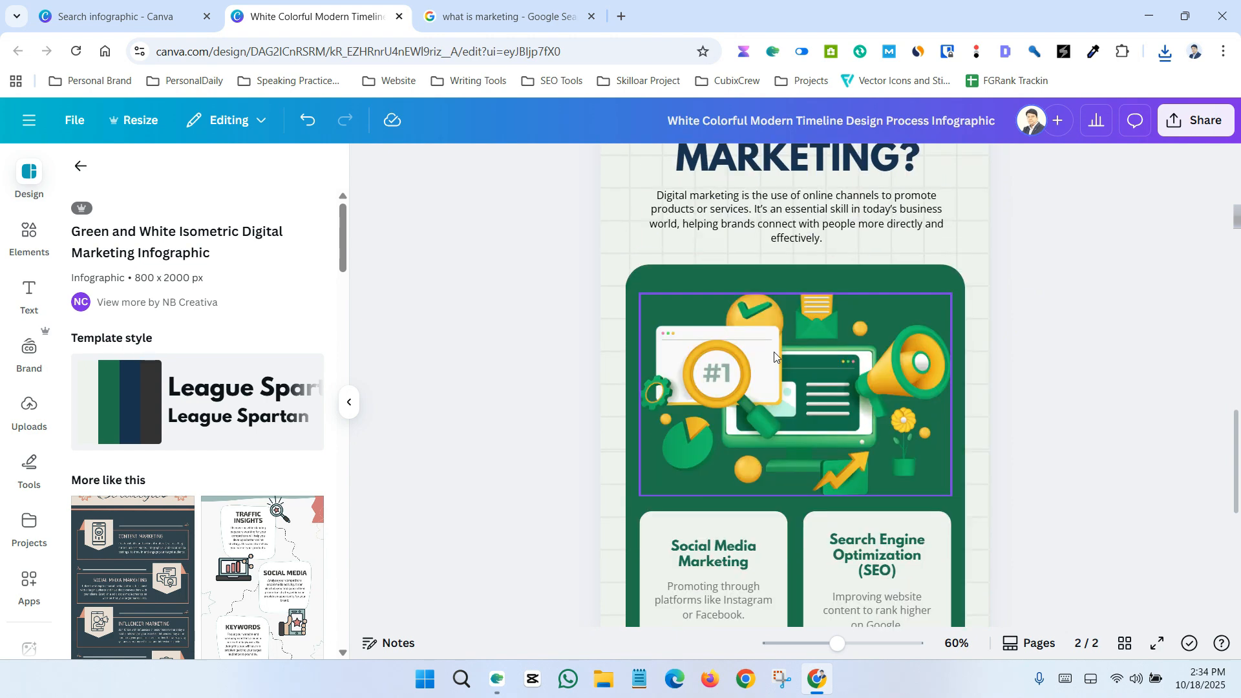
- Examine the heading, intro paragraph, illustration, service cards and website line of the template on page 2
click(768, 360)
scroll(881, 355, down, 6)
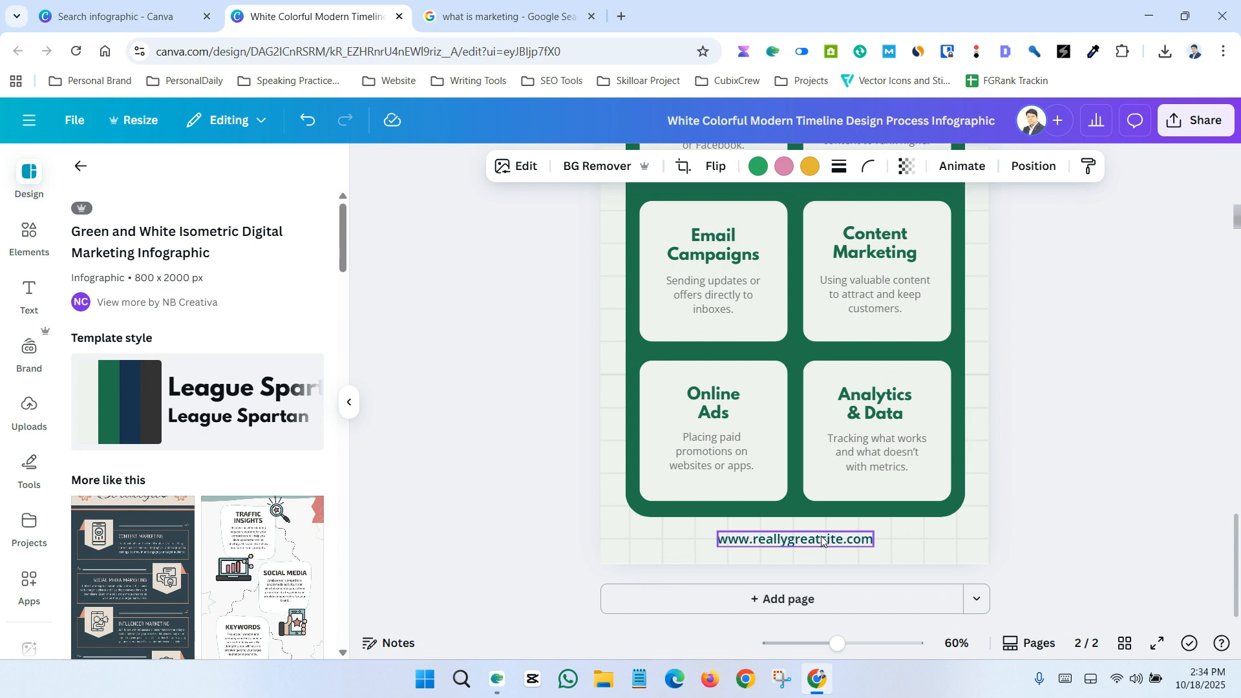
scroll(822, 541, up, 5)
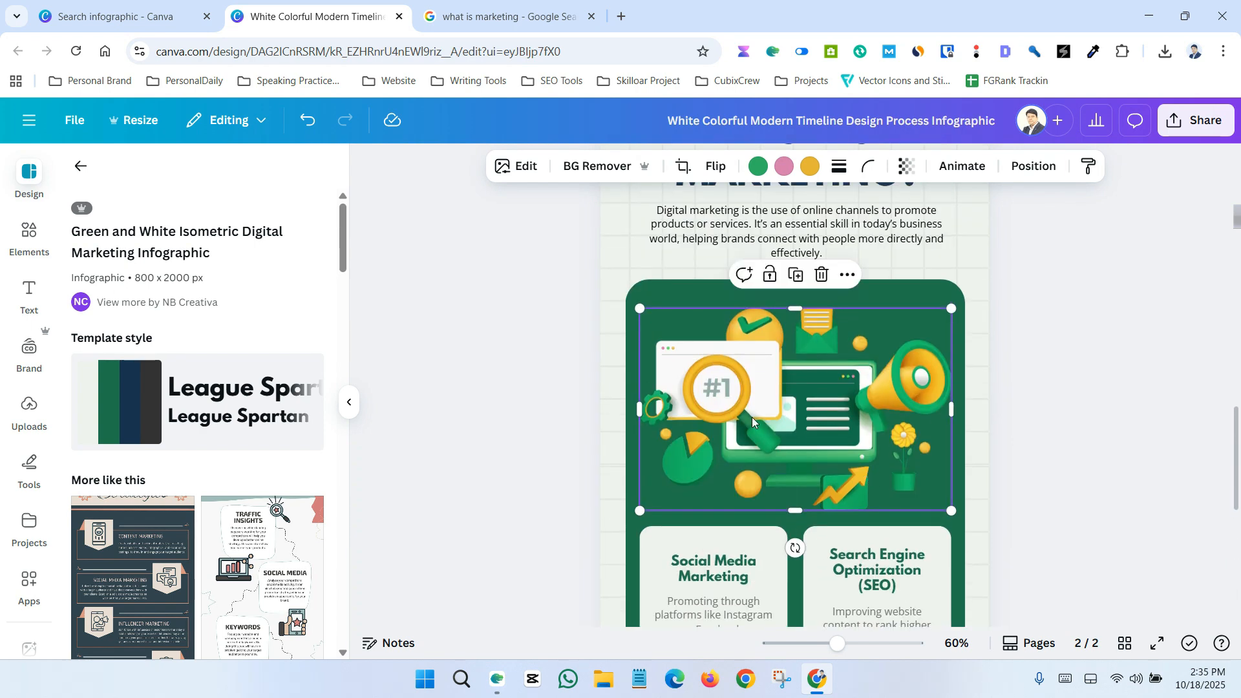
scroll(752, 420, up, 2)
click(772, 309)
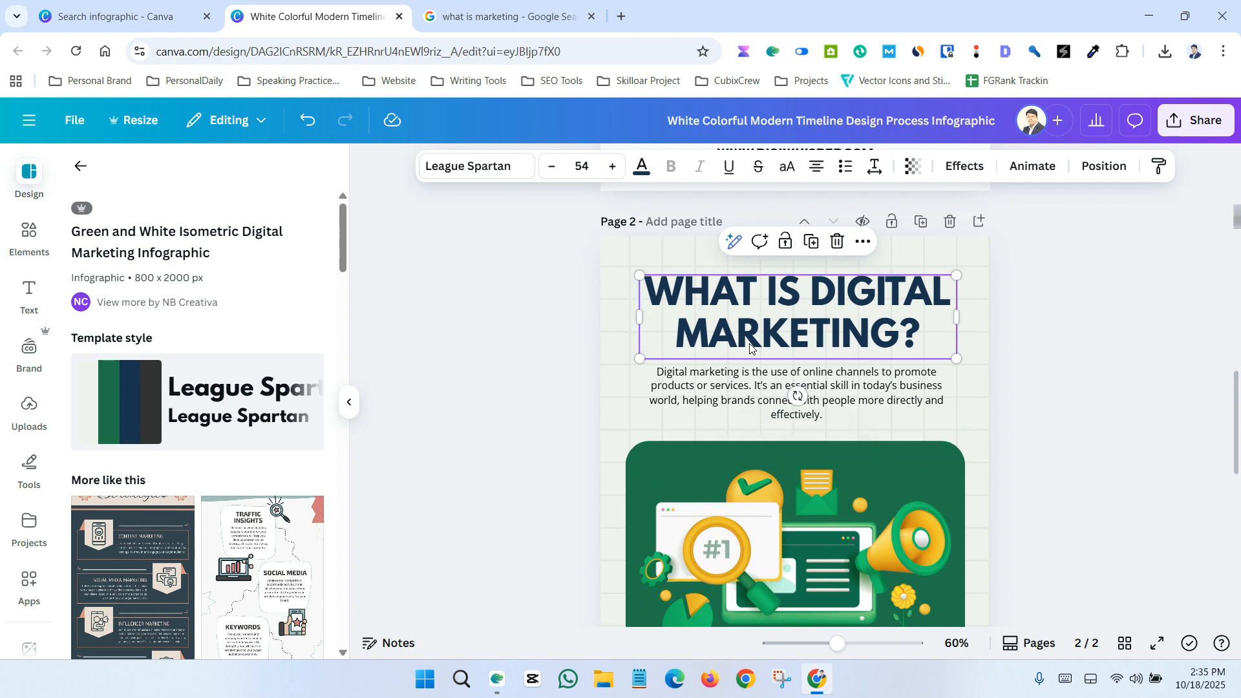
click(716, 386)
click(714, 387)
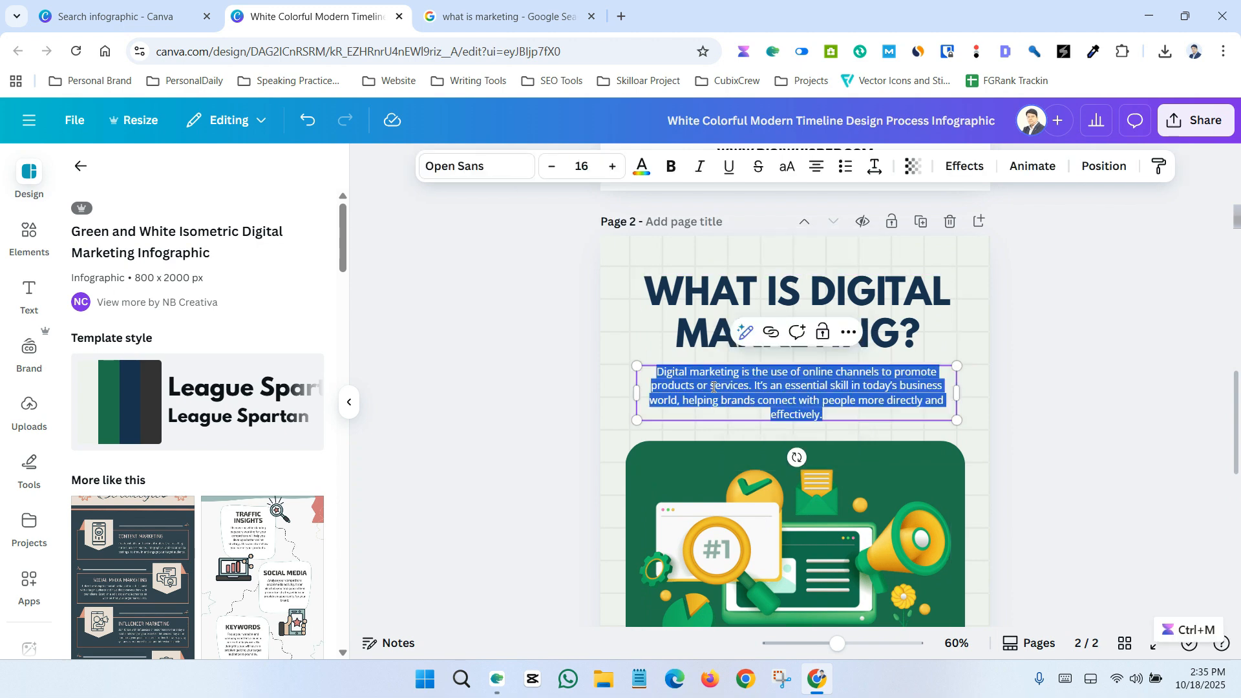
scroll(733, 322, down, 3)
click(733, 321)
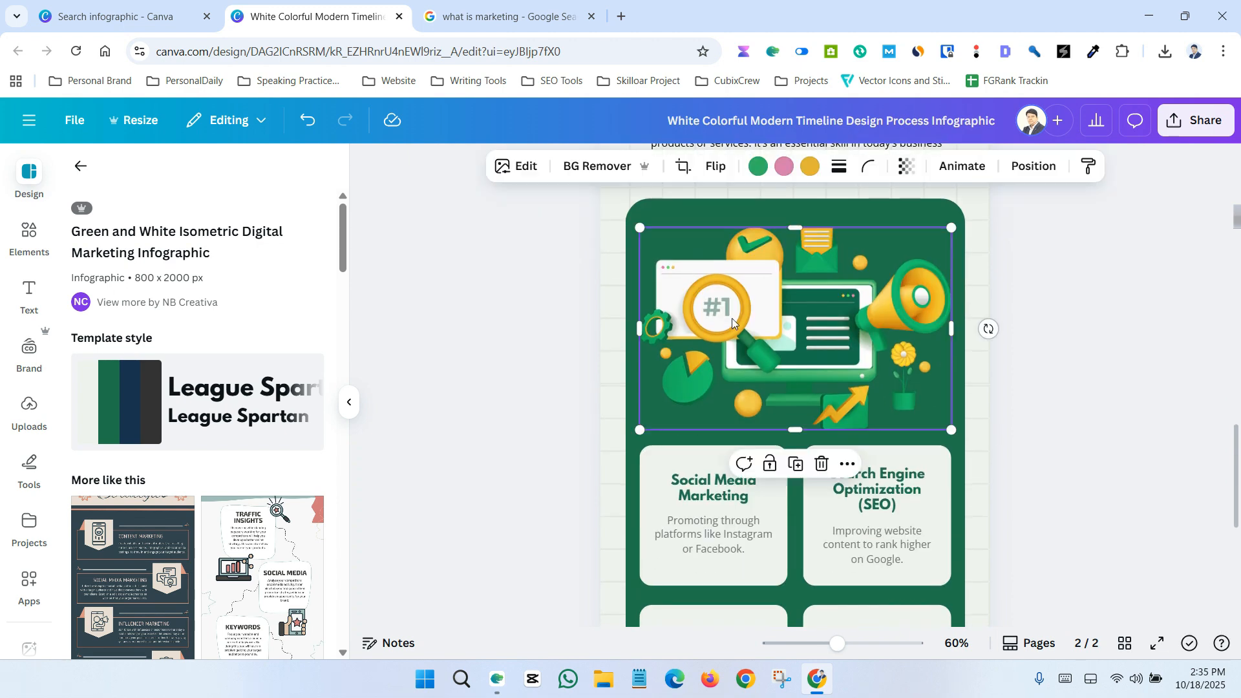
click(1033, 402)
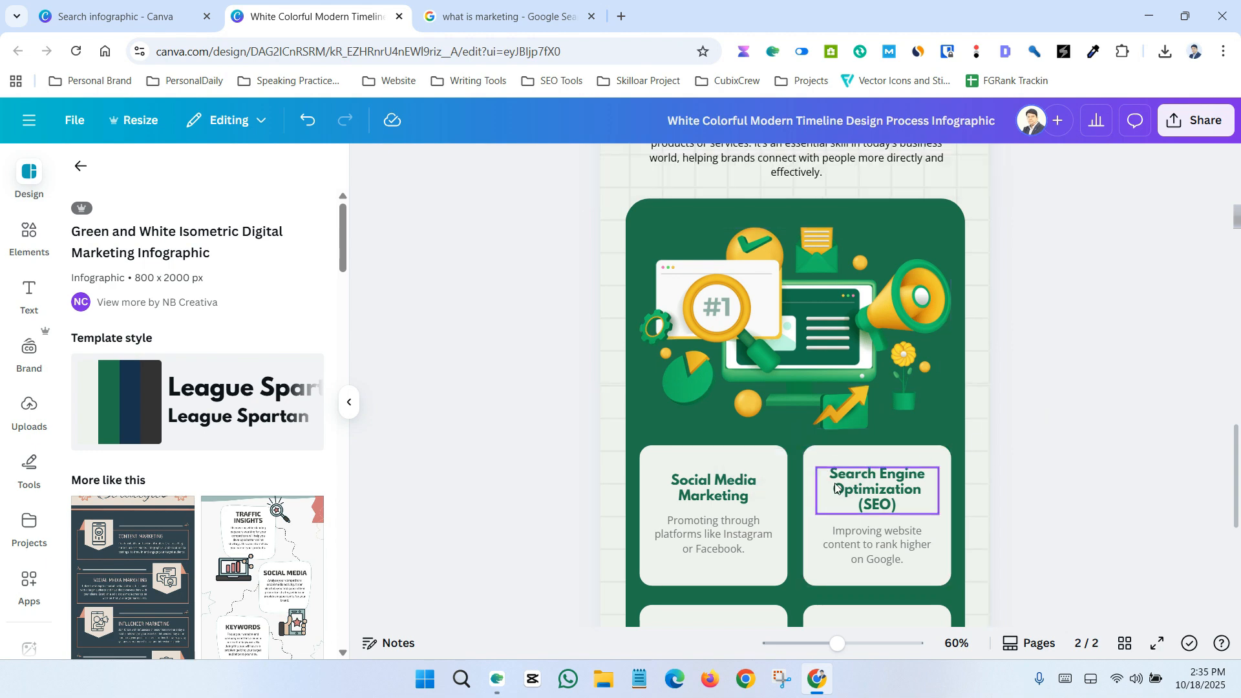
scroll(842, 478, down, 5)
scroll(842, 478, up, 6)
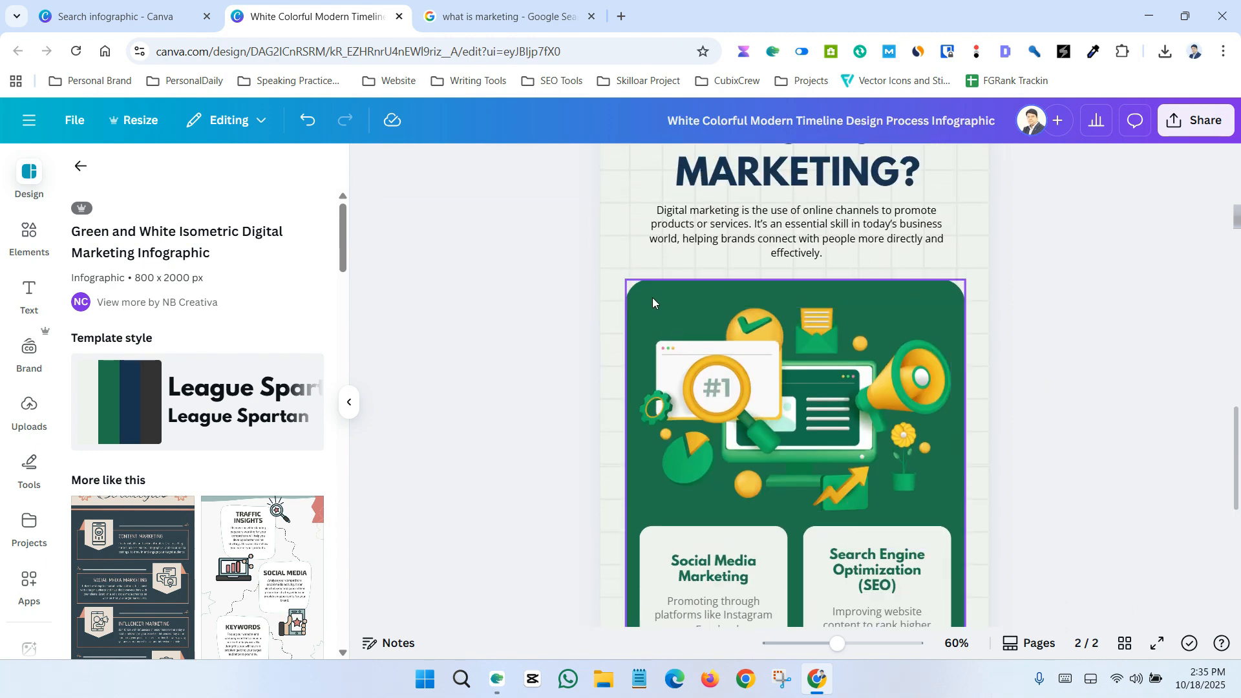
- Recolor the large green panel behind the illustration and service cards to Pastel gray cyan (#a8d2d4)
click(653, 297)
scroll(653, 297, down, 2)
scroll(653, 297, up, 1)
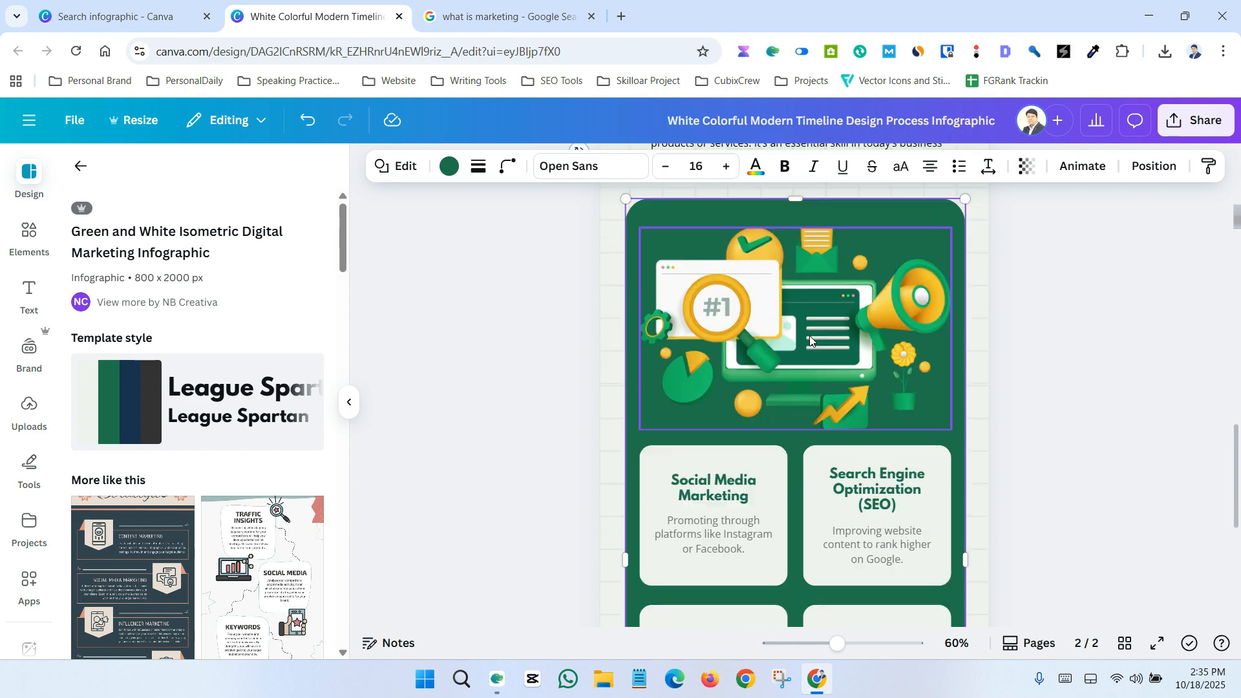
click(448, 168)
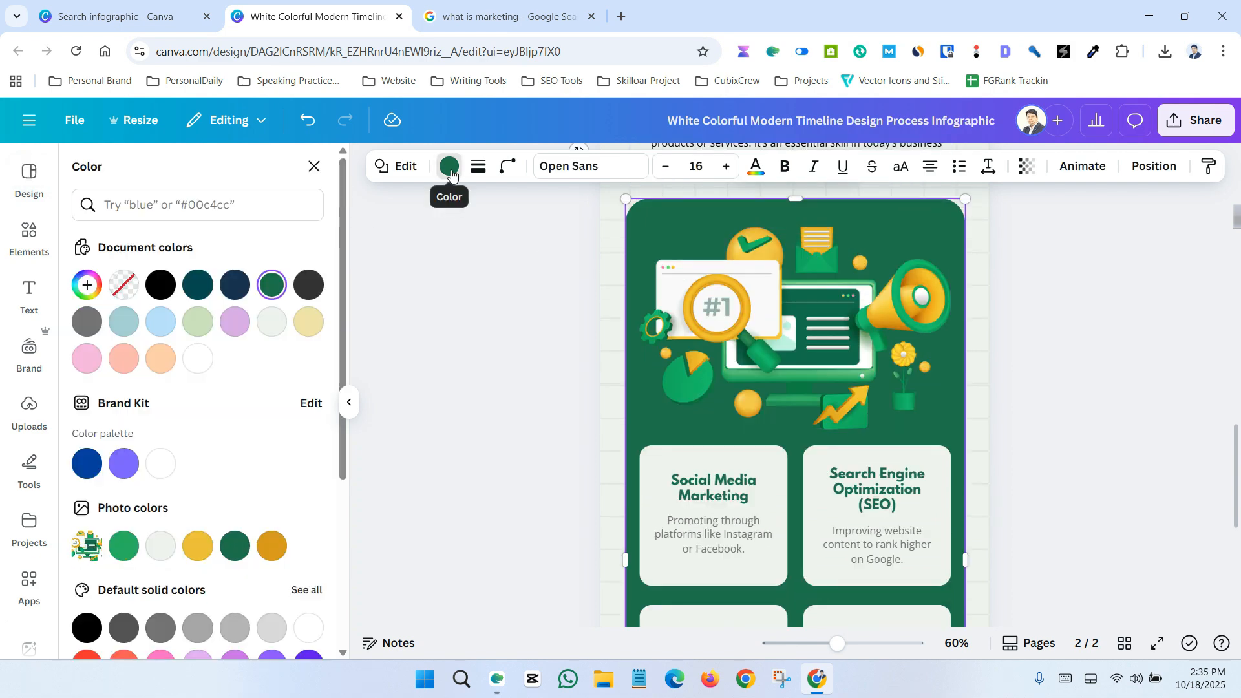
click(200, 331)
click(266, 326)
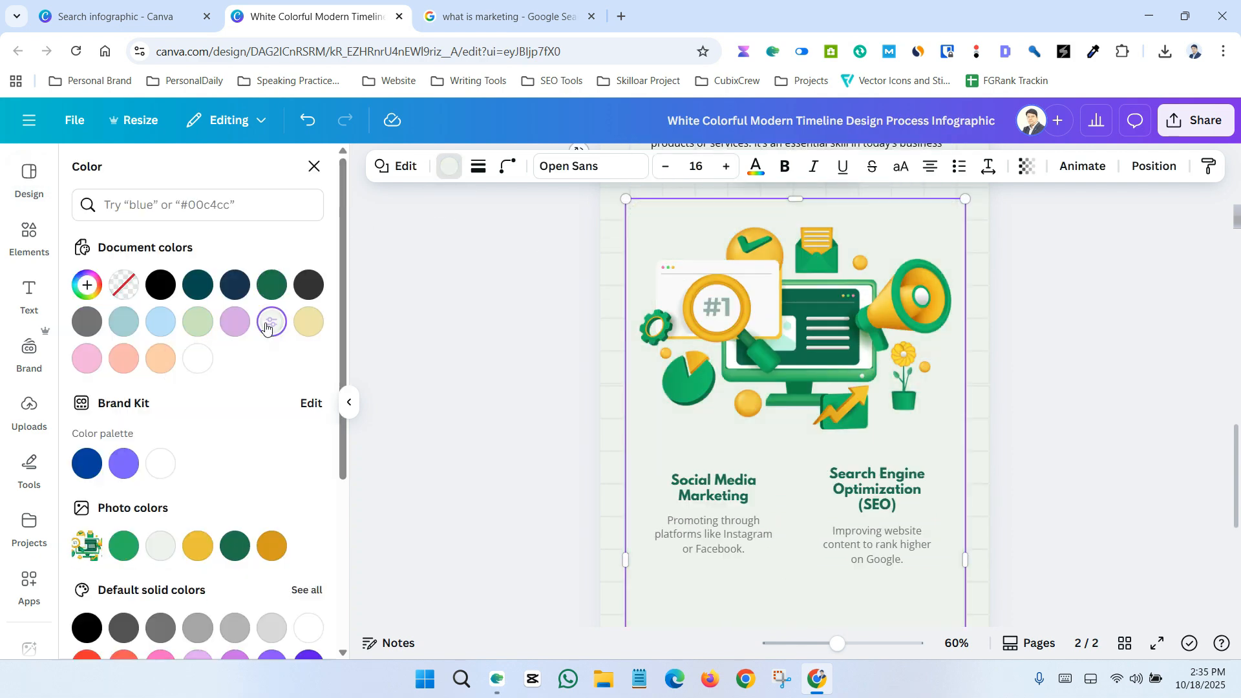
click(234, 322)
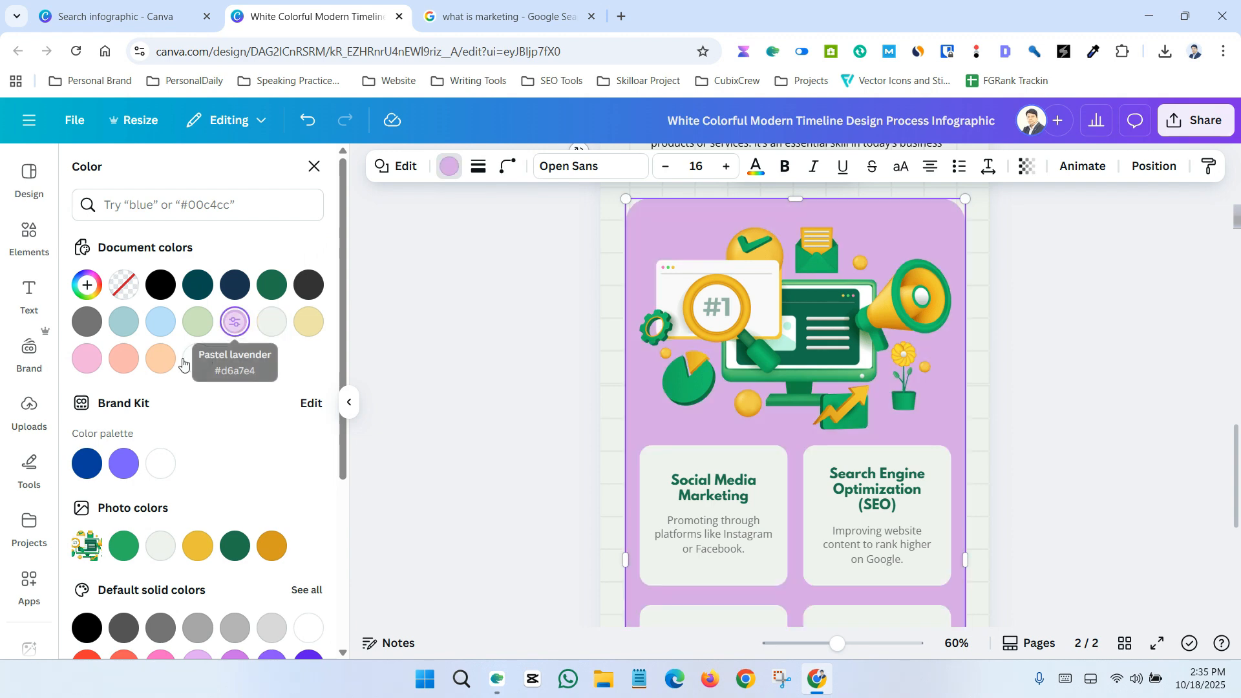
click(125, 326)
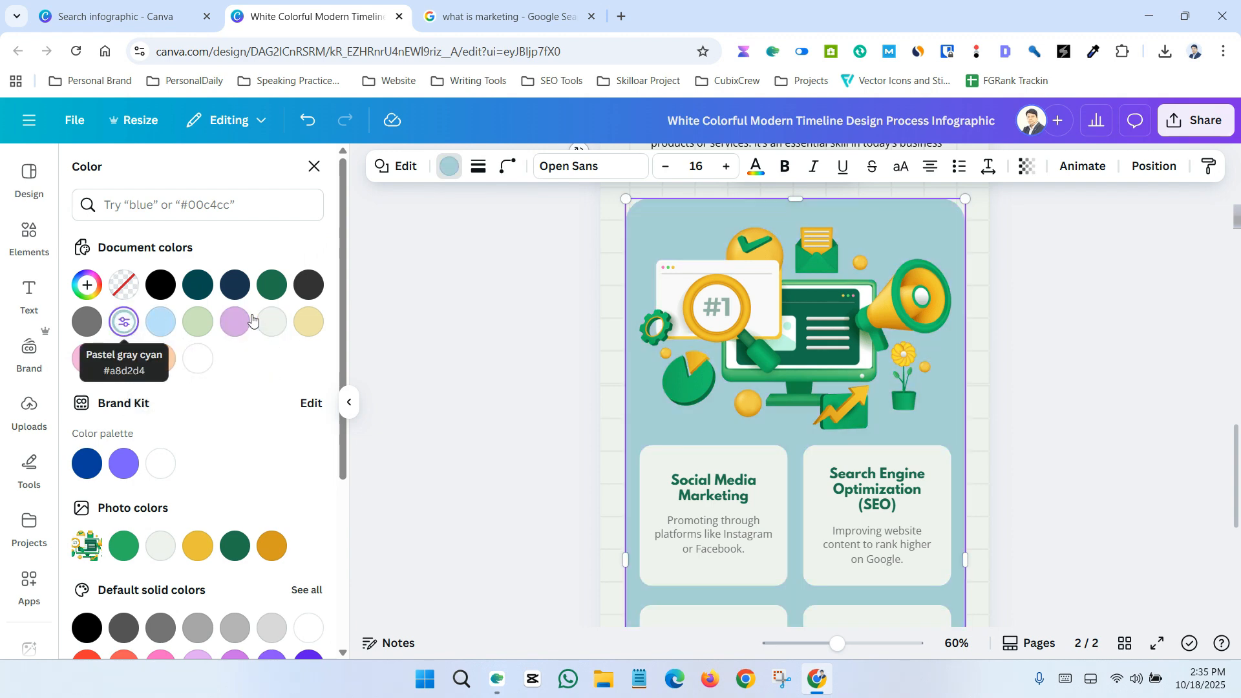
click(1025, 349)
- Change the text color of the "Online Ads" and "Analytics & Data" headings to Dark blue (#19344f)
scroll(1022, 343, down, 5)
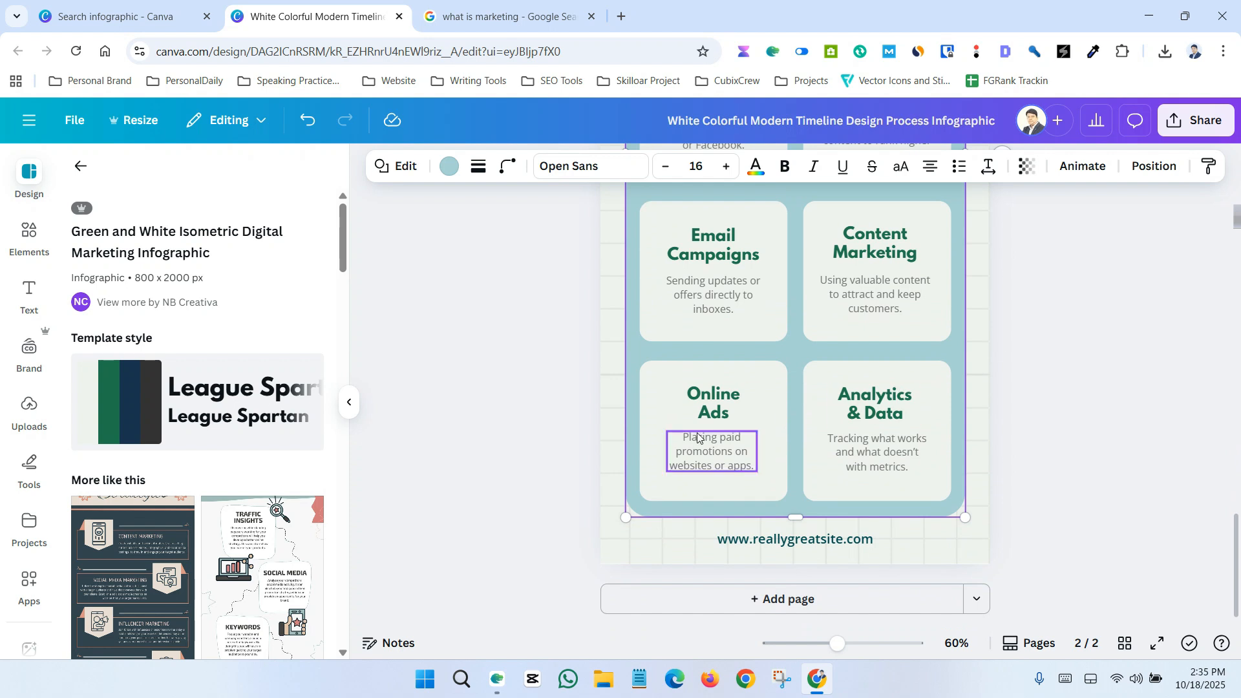
click(715, 412)
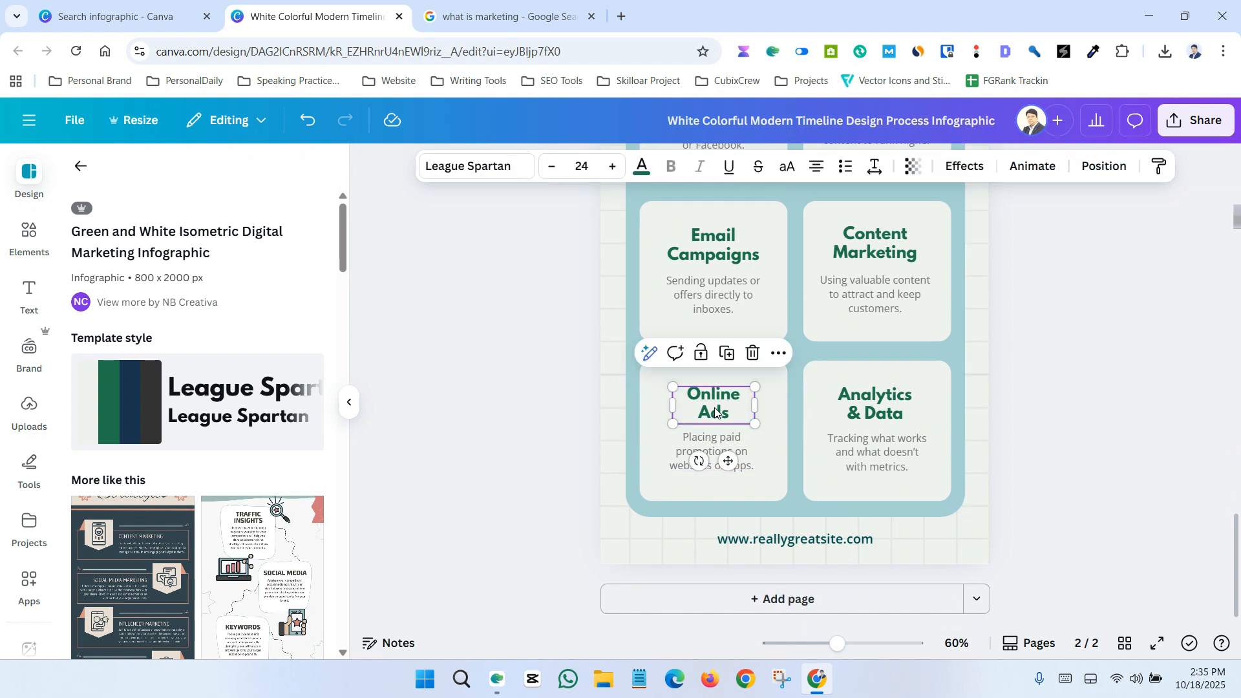
click(642, 166)
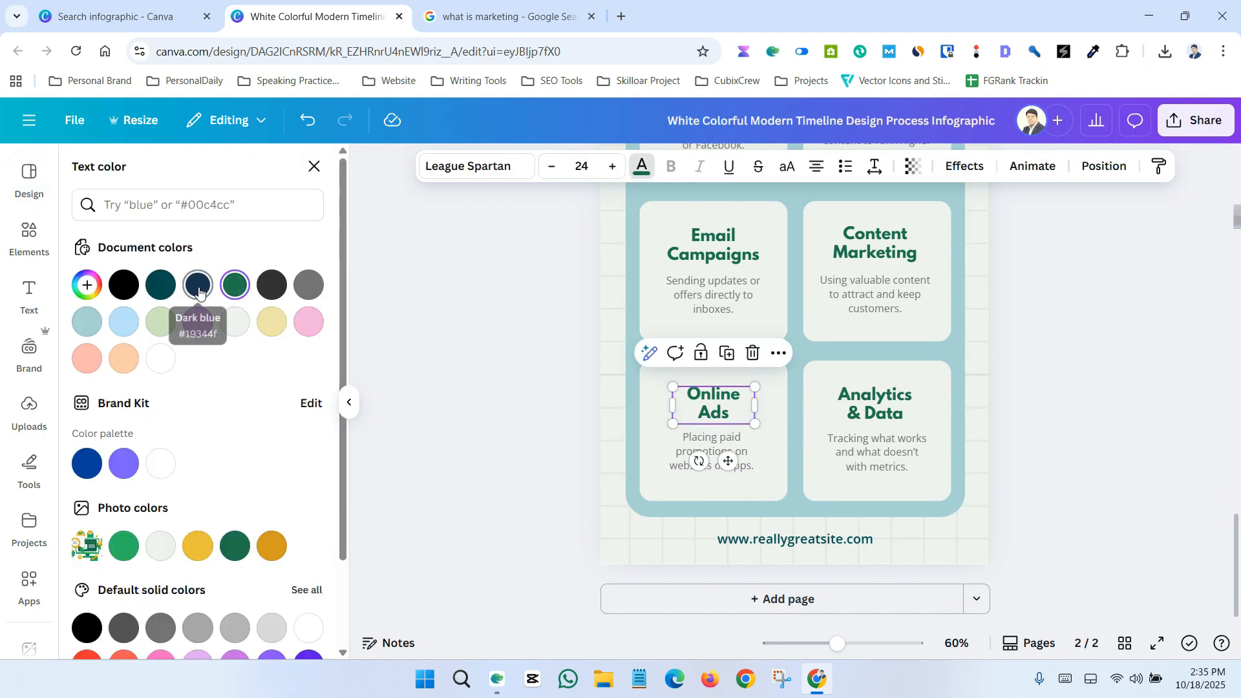
click(198, 285)
click(847, 407)
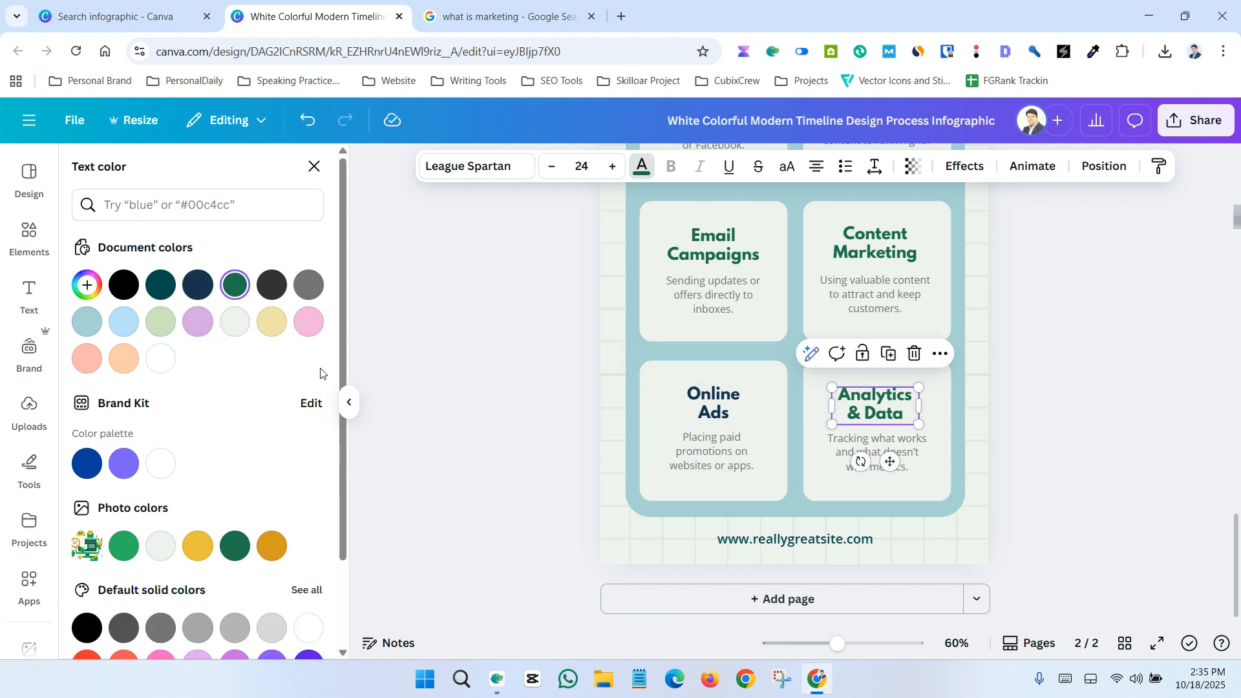
click(198, 285)
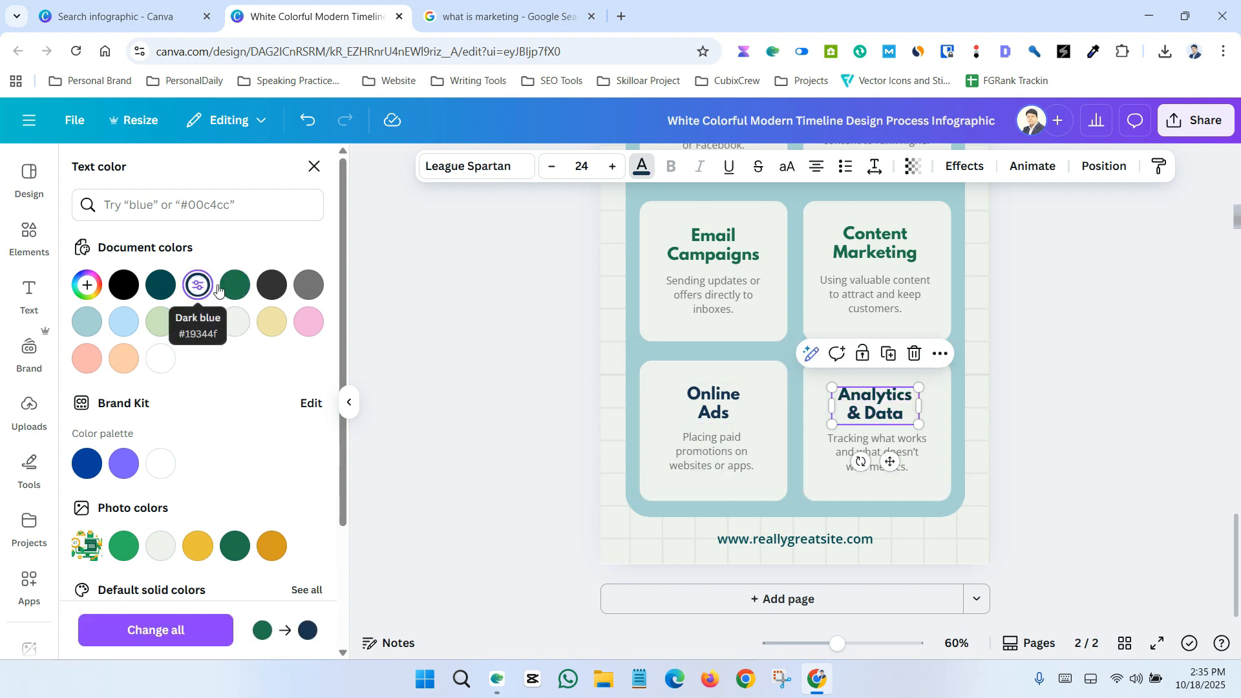
- Change the text color of the "Email Campaigns" and "Content Marketing" headings to Dark blue (#19344f)
click(712, 257)
click(198, 285)
click(876, 243)
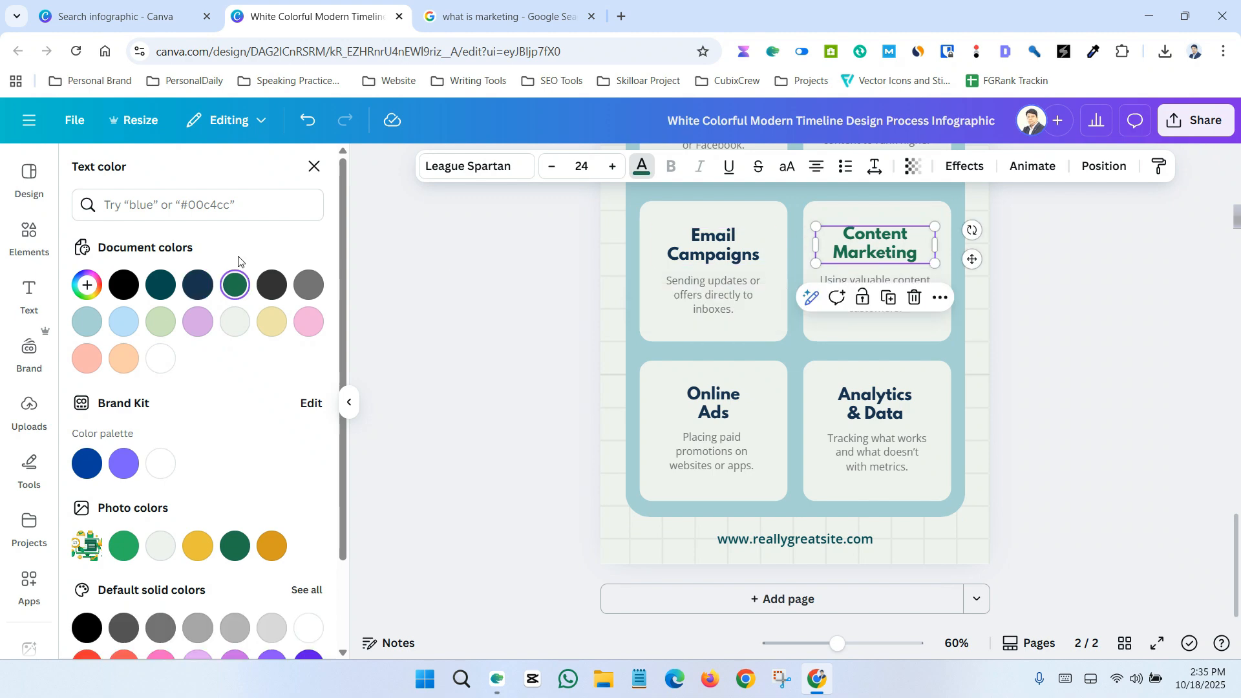
click(198, 286)
scroll(1054, 447, up, 5)
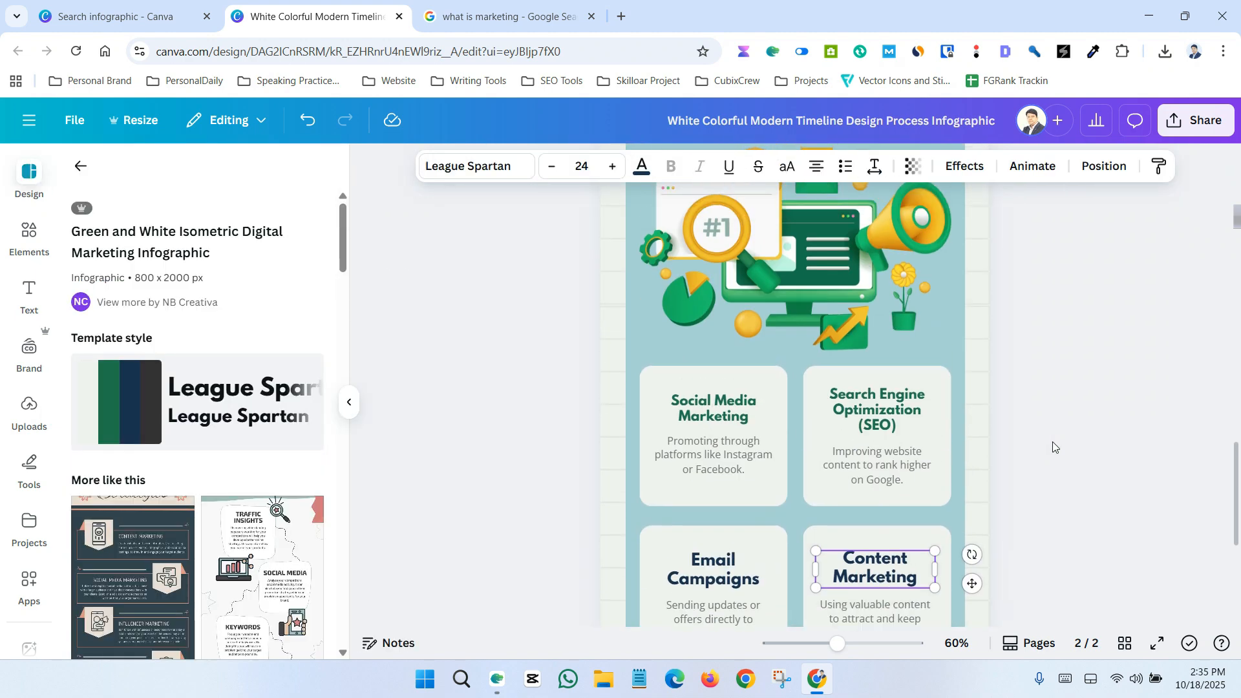
- Review the recolored infographic on page 2 and add a new blank page after it
scroll(1055, 447, up, 7)
scroll(1058, 448, down, 4)
scroll(1060, 447, up, 1)
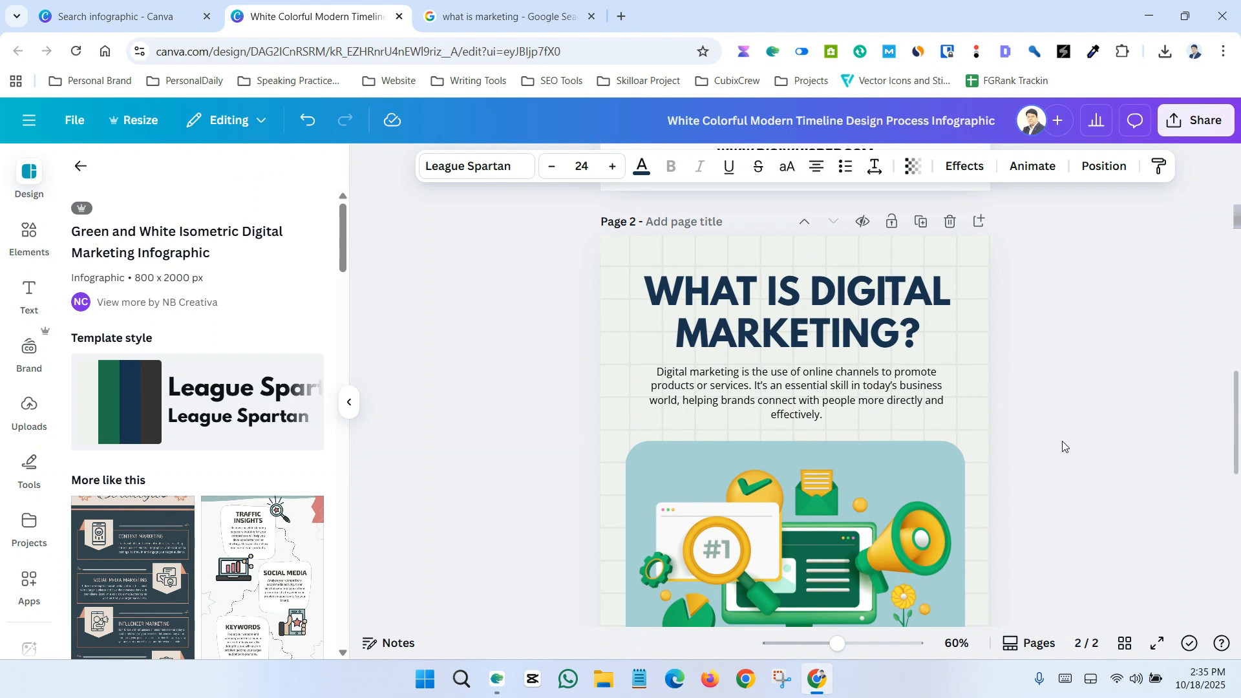
scroll(1064, 437, down, 10)
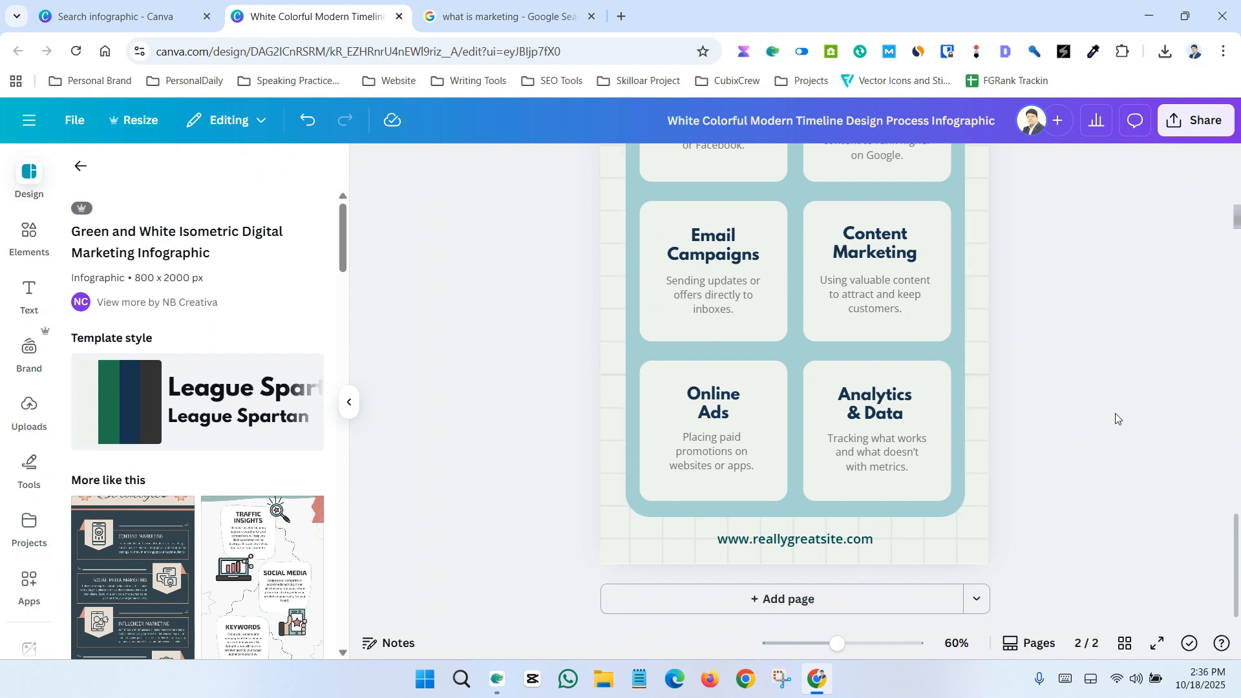
click(782, 598)
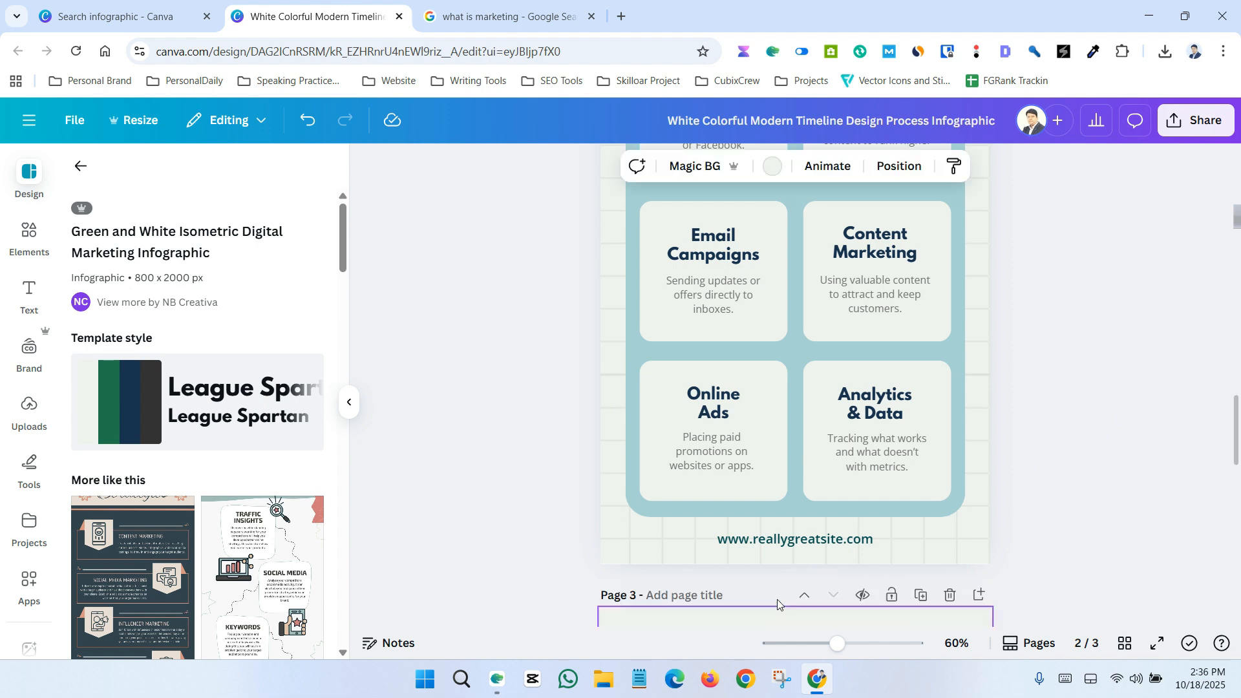
scroll(756, 417, up, 1)
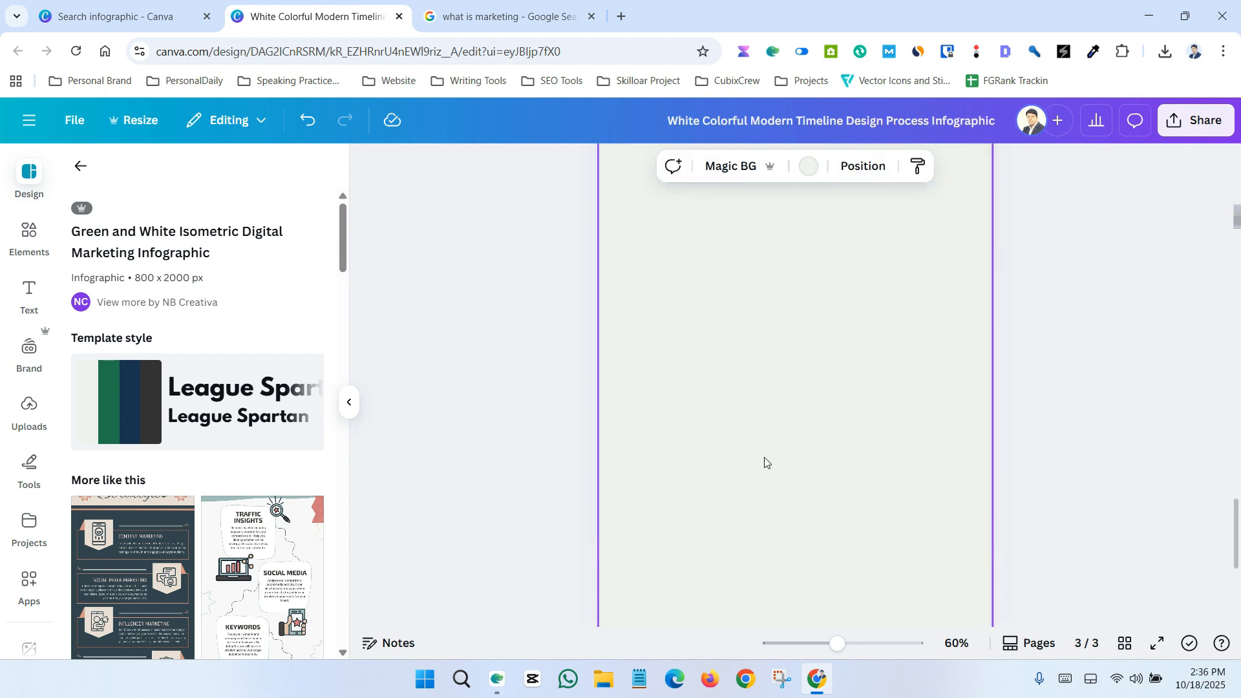
scroll(759, 433, up, 1)
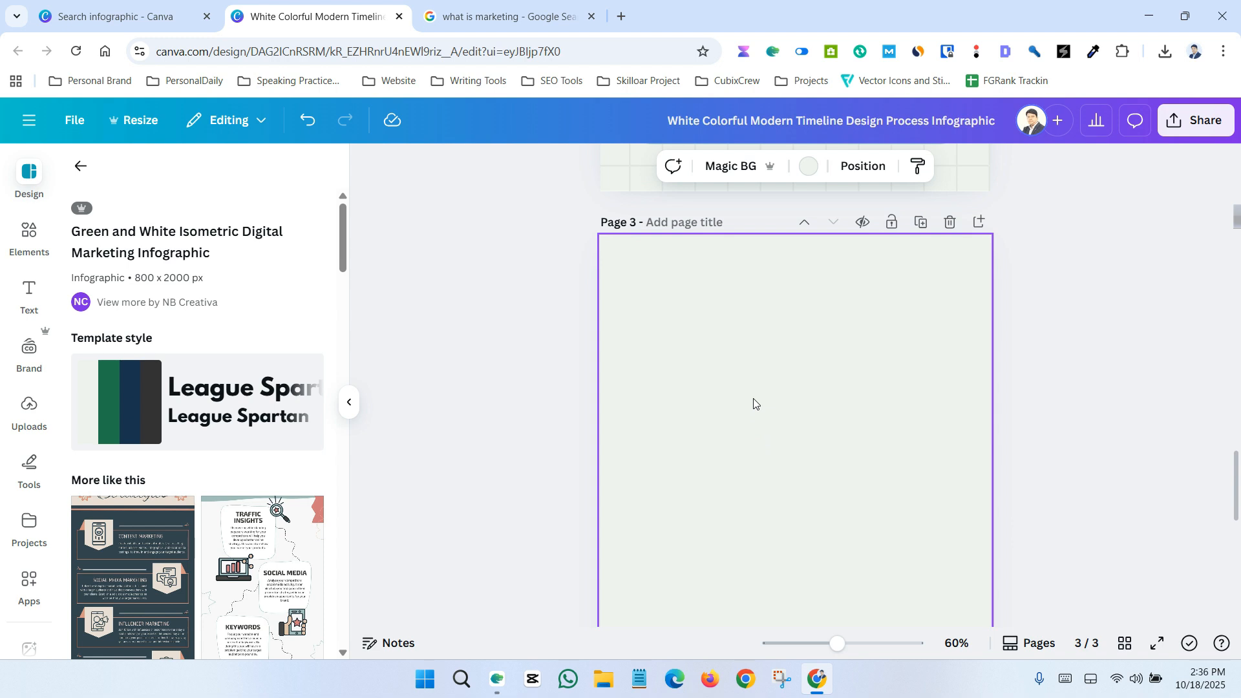
click(1045, 399)
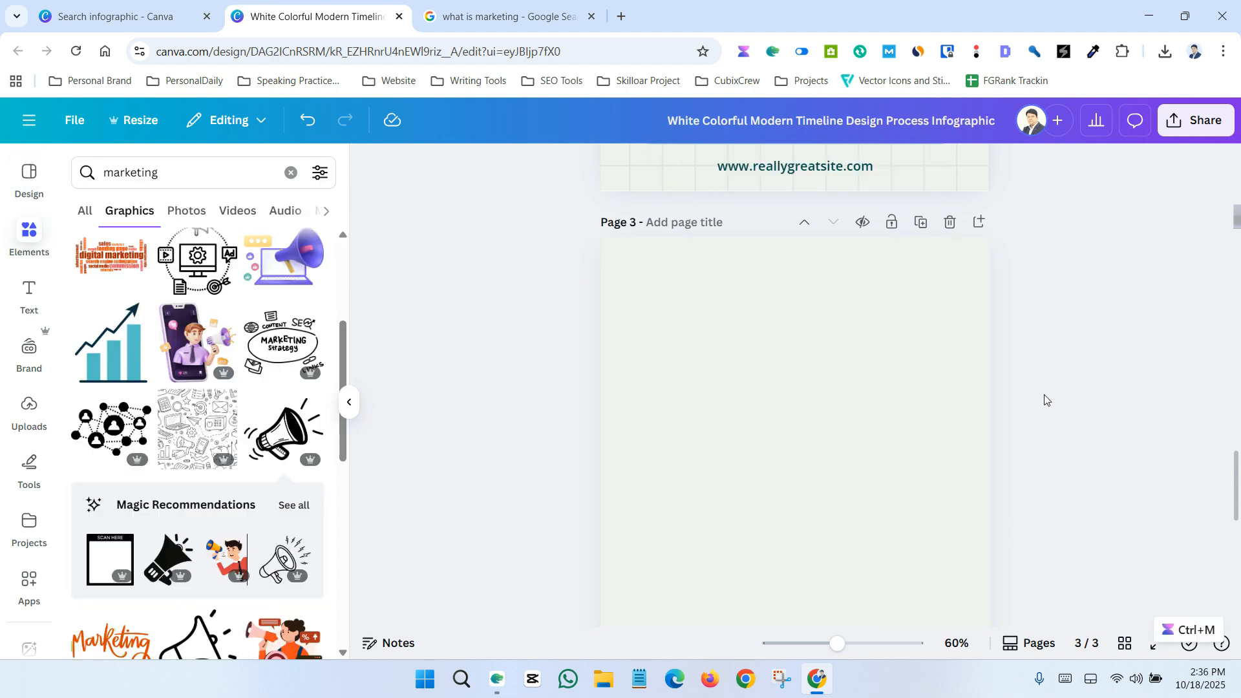
- Insert a Title text box in the Brand Kit style and place it near the top of page 3
click(29, 242)
click(28, 293)
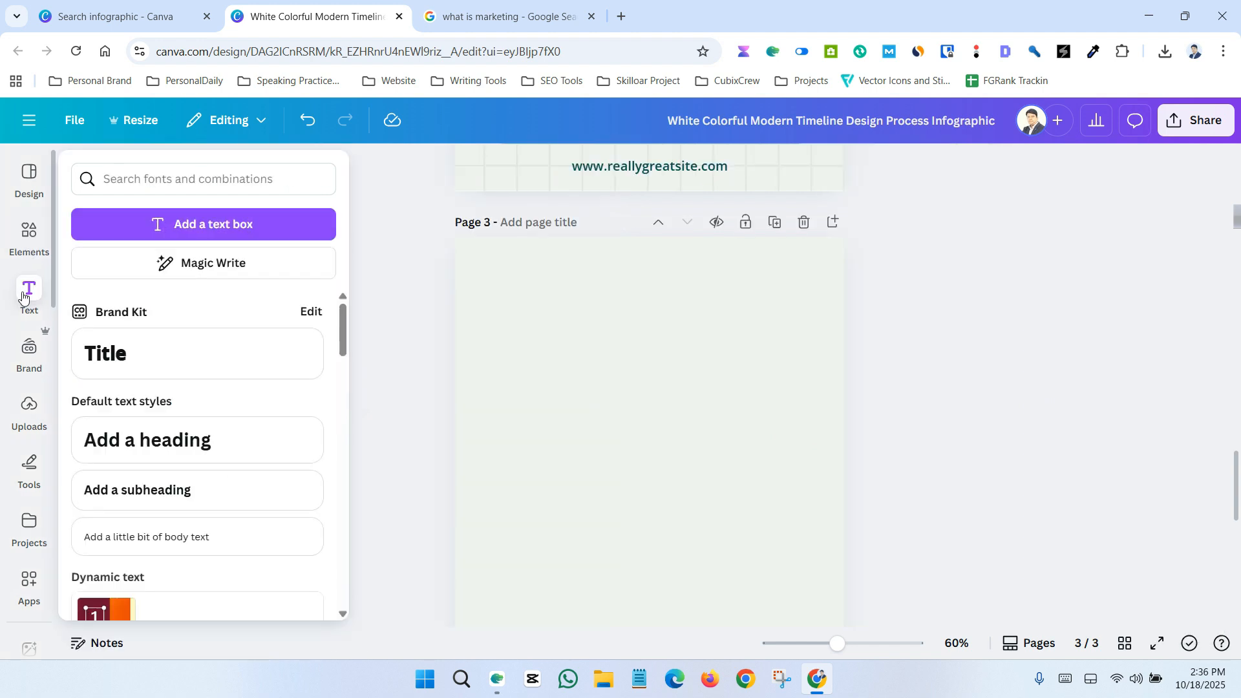
click(202, 344)
drag(797, 430, 903, 329)
drag(805, 351, 825, 342)
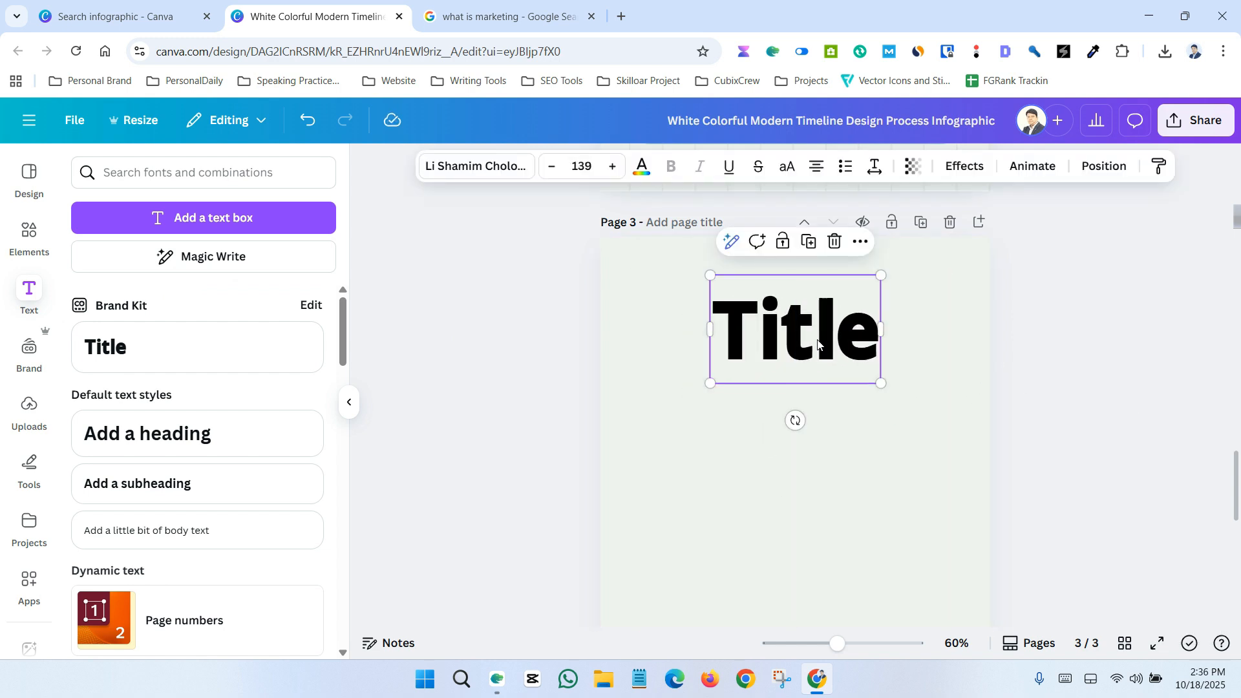
- Change the title text to "Marketing Tips" and scale it to about size 69, on one line centered across page 3
double_click(818, 340)
text(Mar)
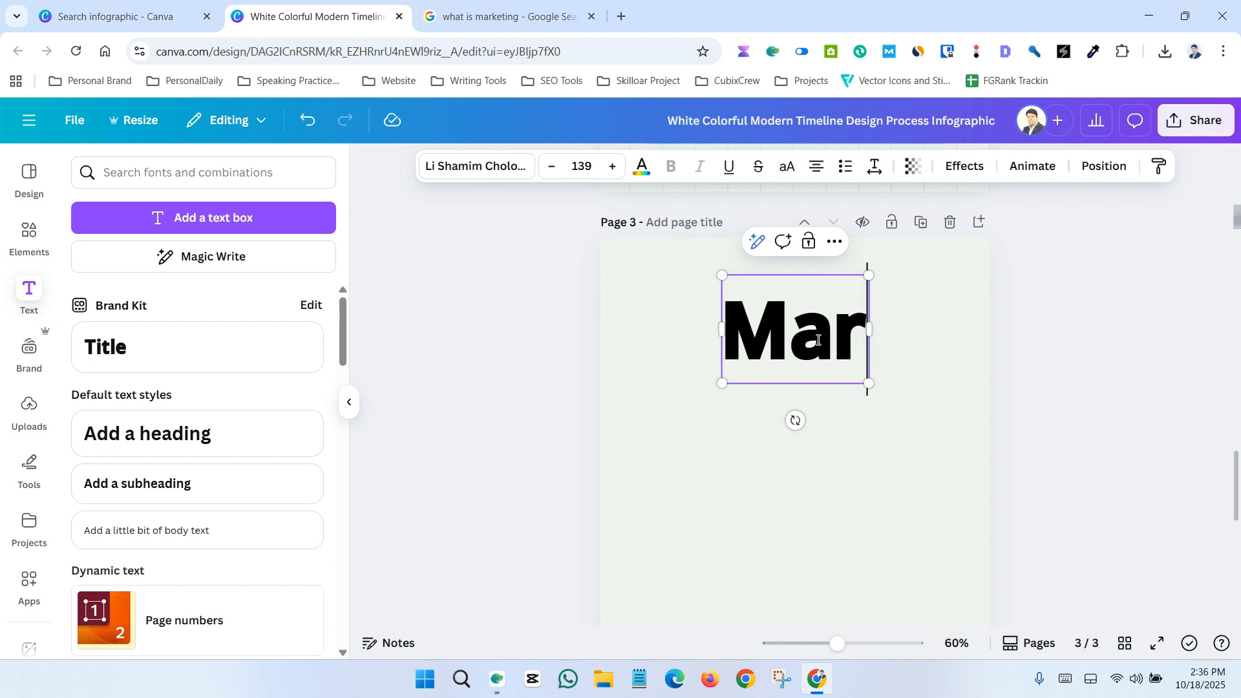
text(keting Tips)
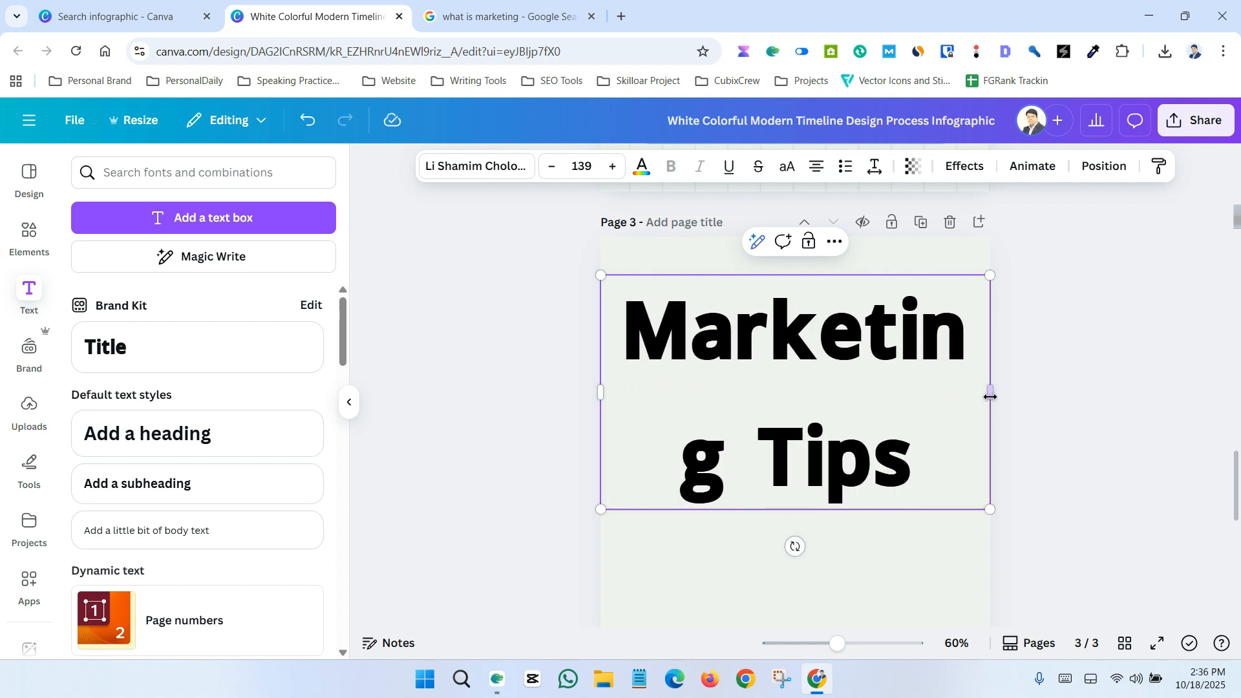
drag(990, 397, 892, 340)
click(1094, 346)
drag(782, 316, 821, 317)
click(1070, 427)
scroll(1070, 427, down, 1)
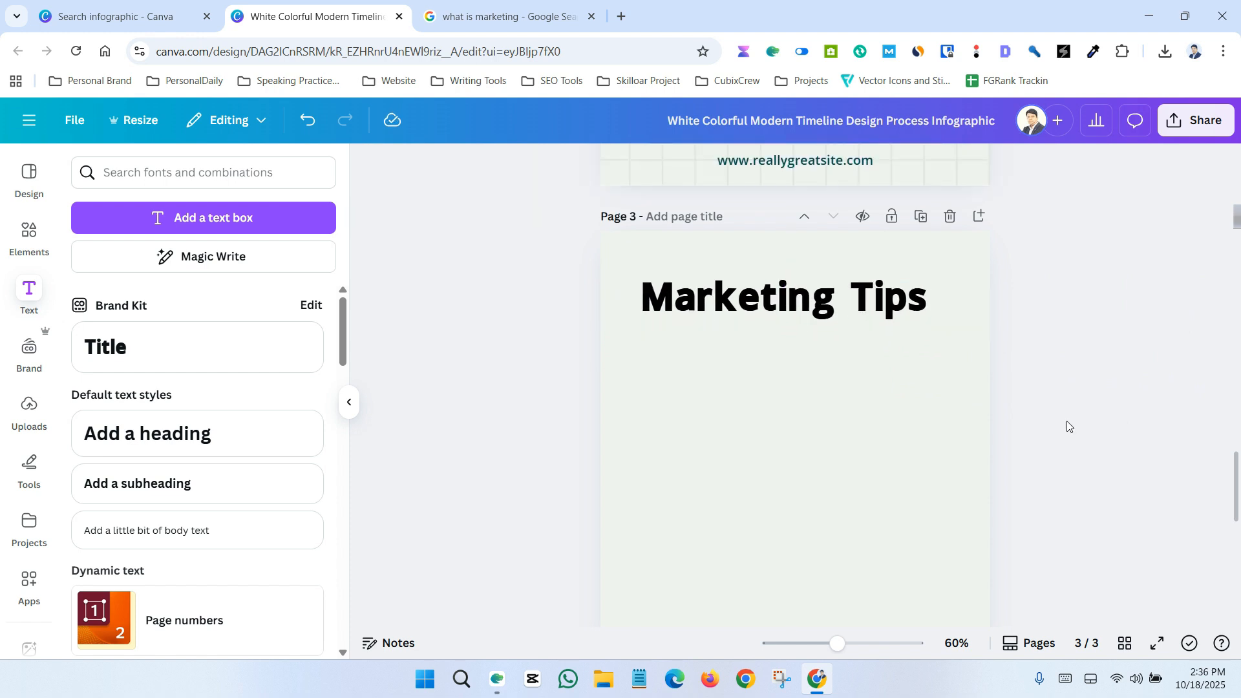
scroll(1068, 427, down, 2)
scroll(1067, 443, up, 2)
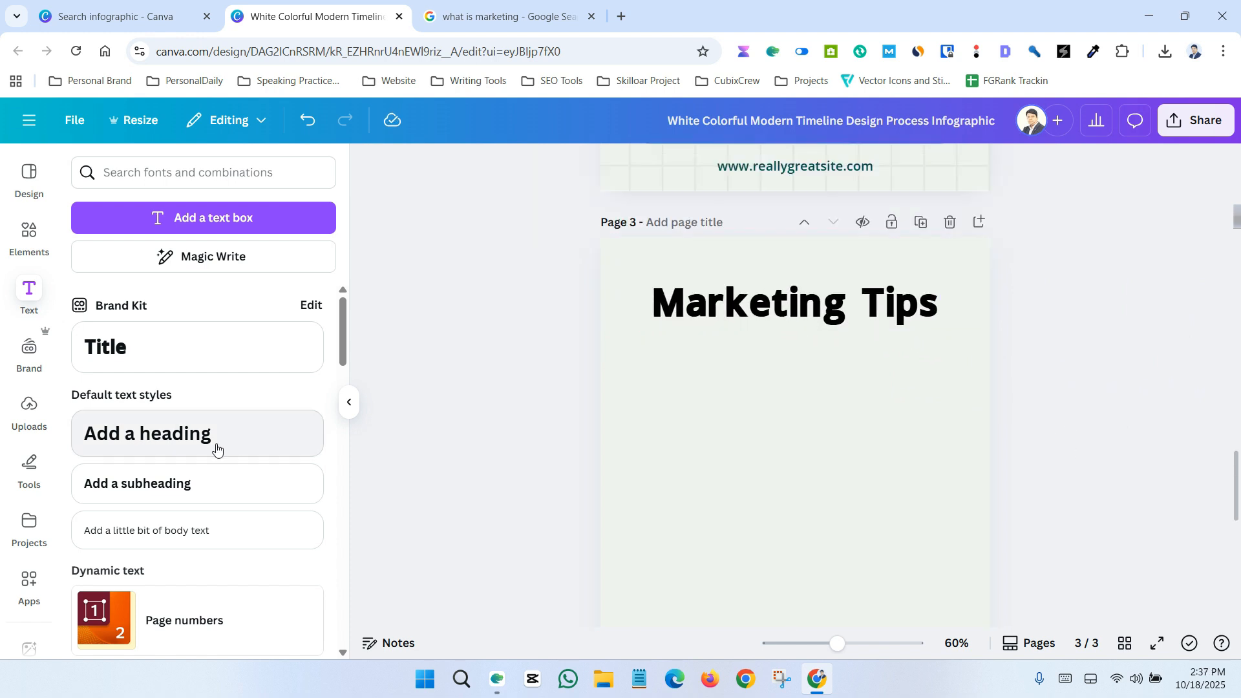
- Add a heading reading "Digital Marketing" below the title and scale it down to about size 23
click(147, 445)
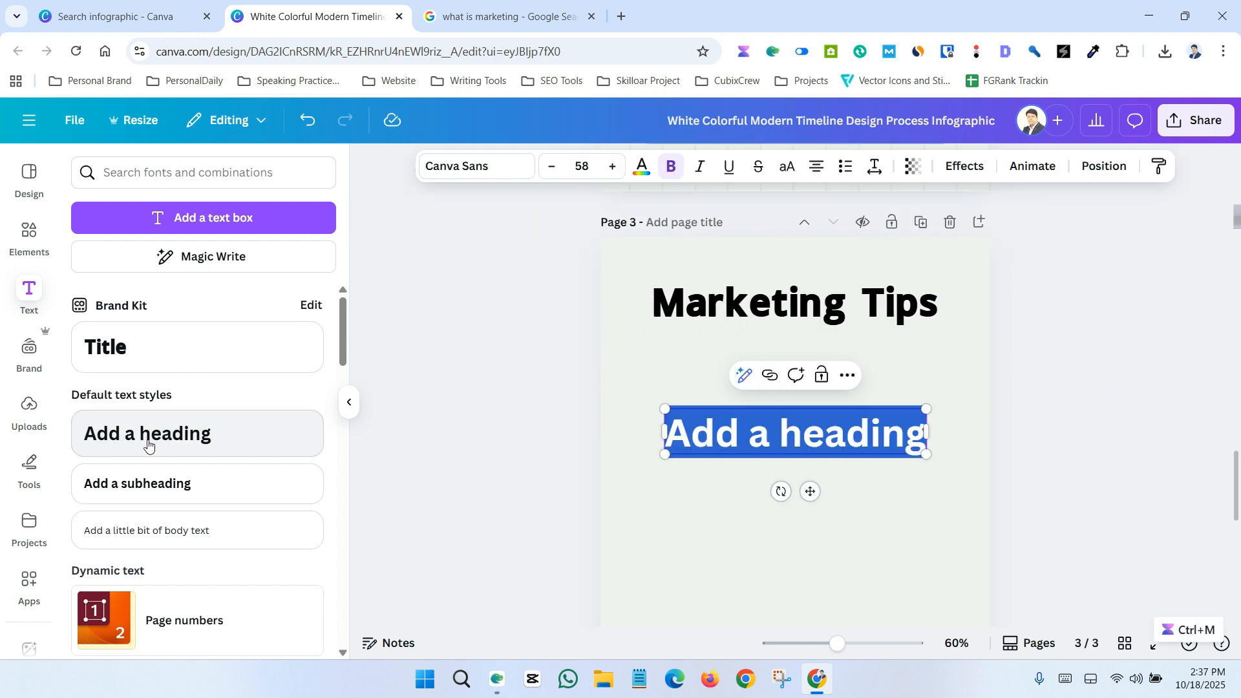
triple_click(773, 431)
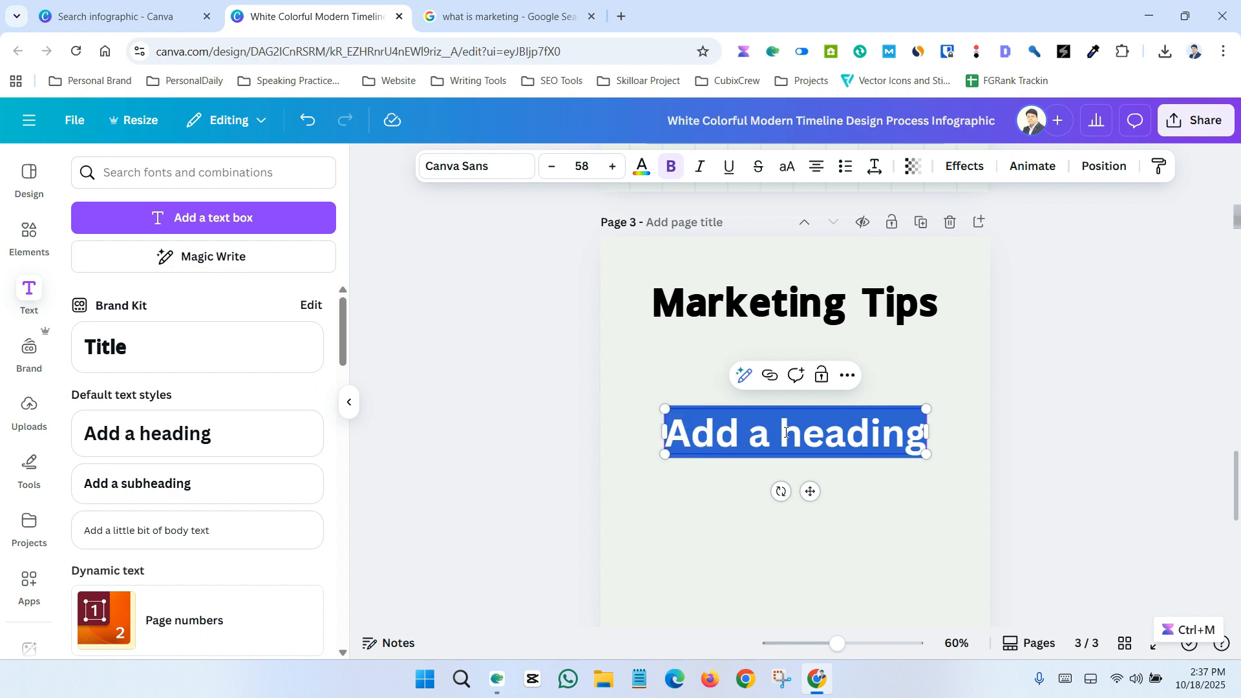
text(D)
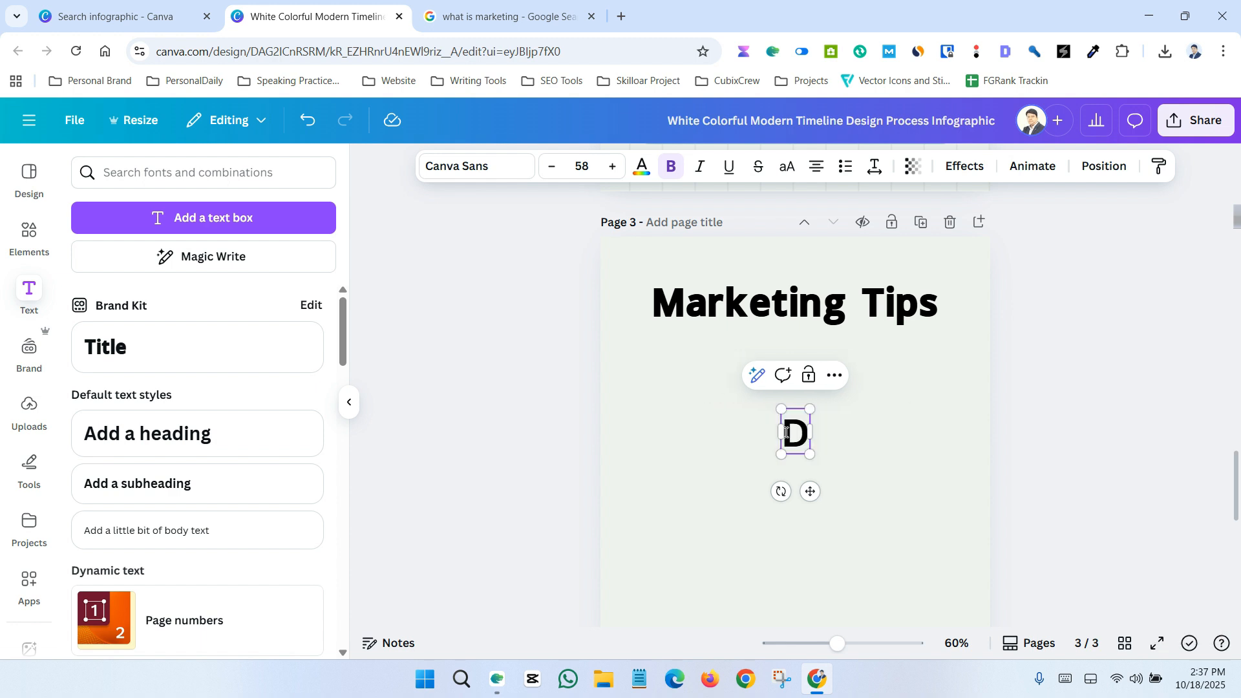
text(igital Marke)
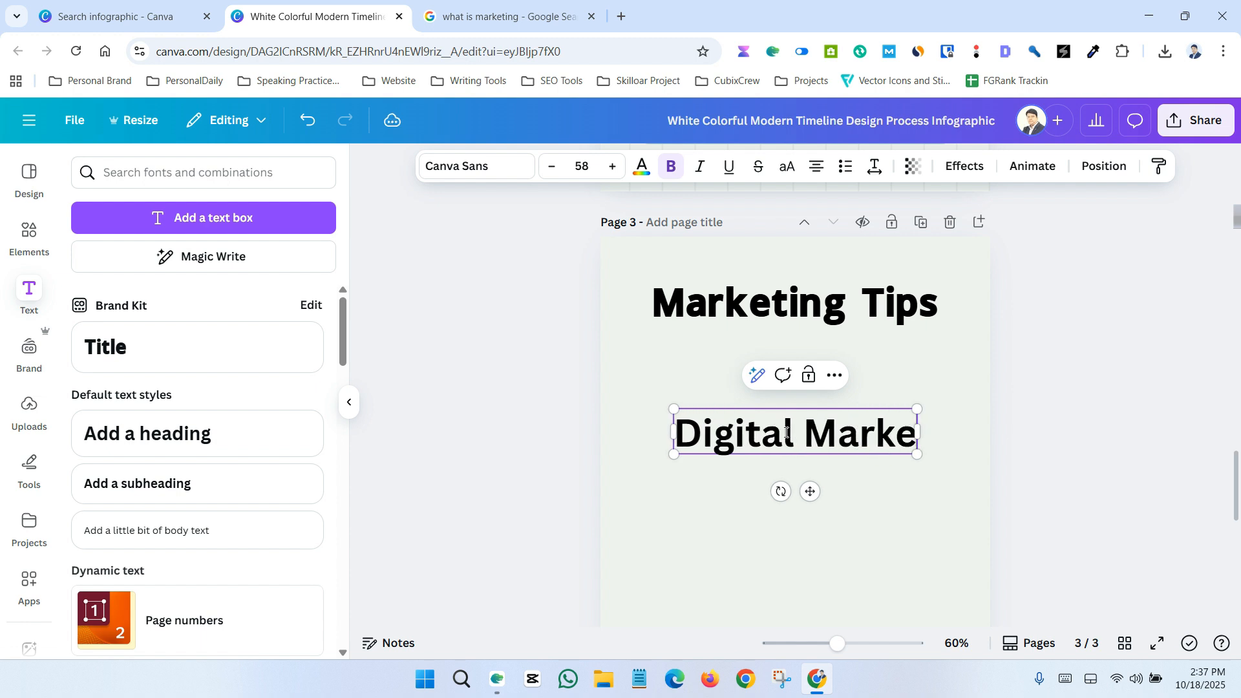
key(BackSpace)
text(eting)
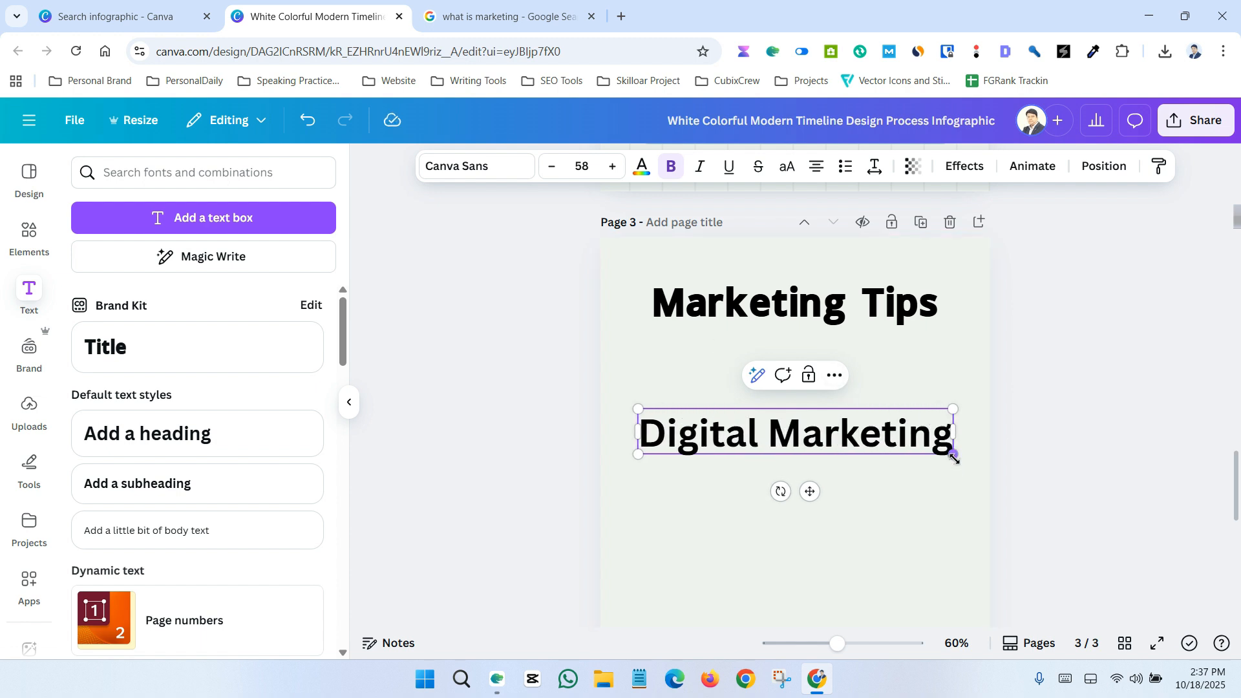
drag(955, 454, 731, 422)
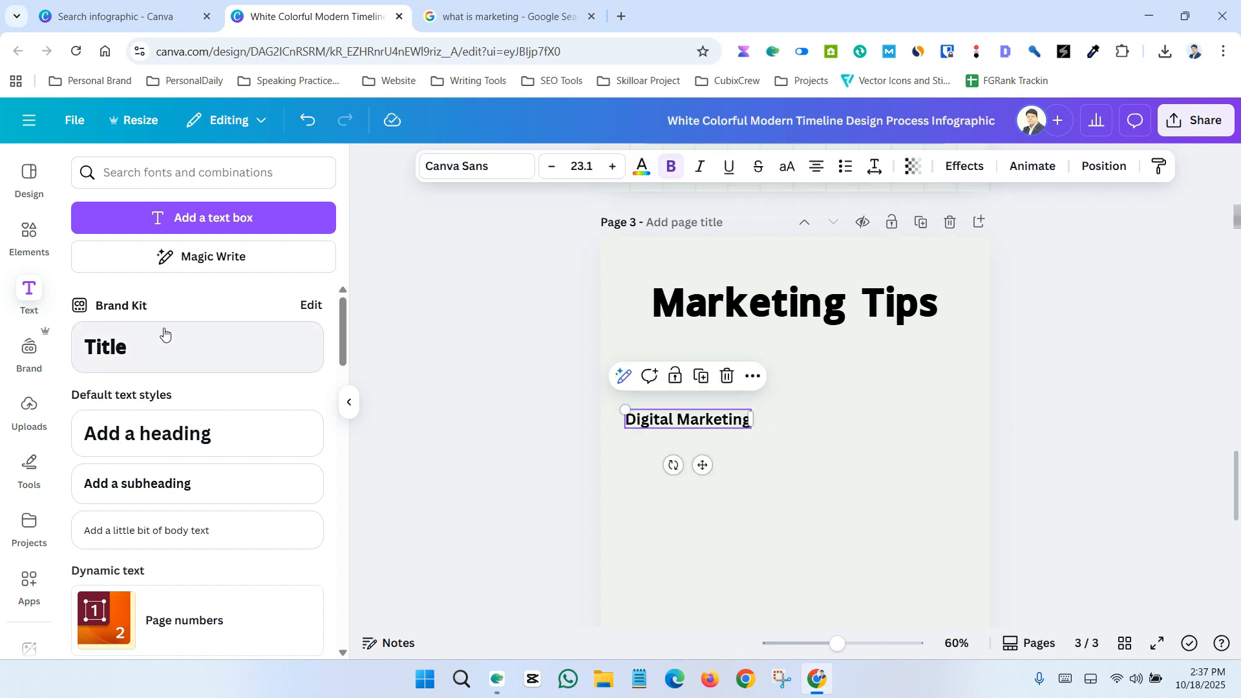
- Add a placeholder body text box and place it directly beneath the "Digital Marketing" heading
click(26, 303)
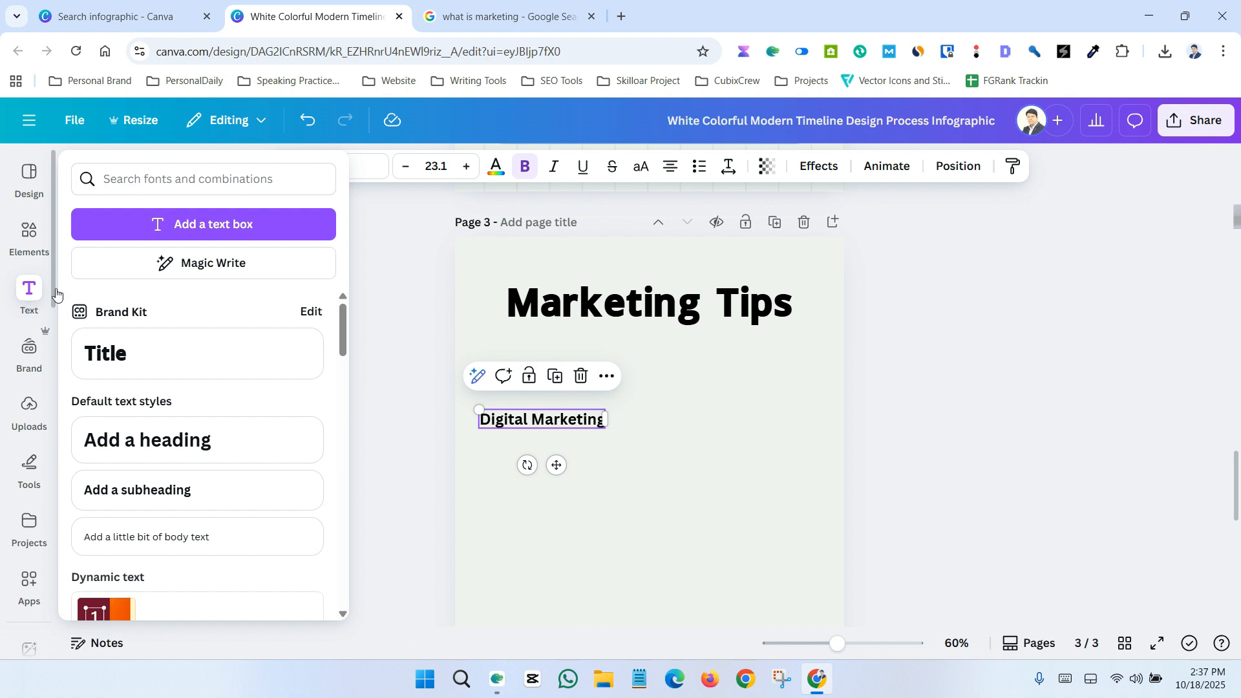
scroll(221, 437, down, 1)
scroll(221, 437, up, 1)
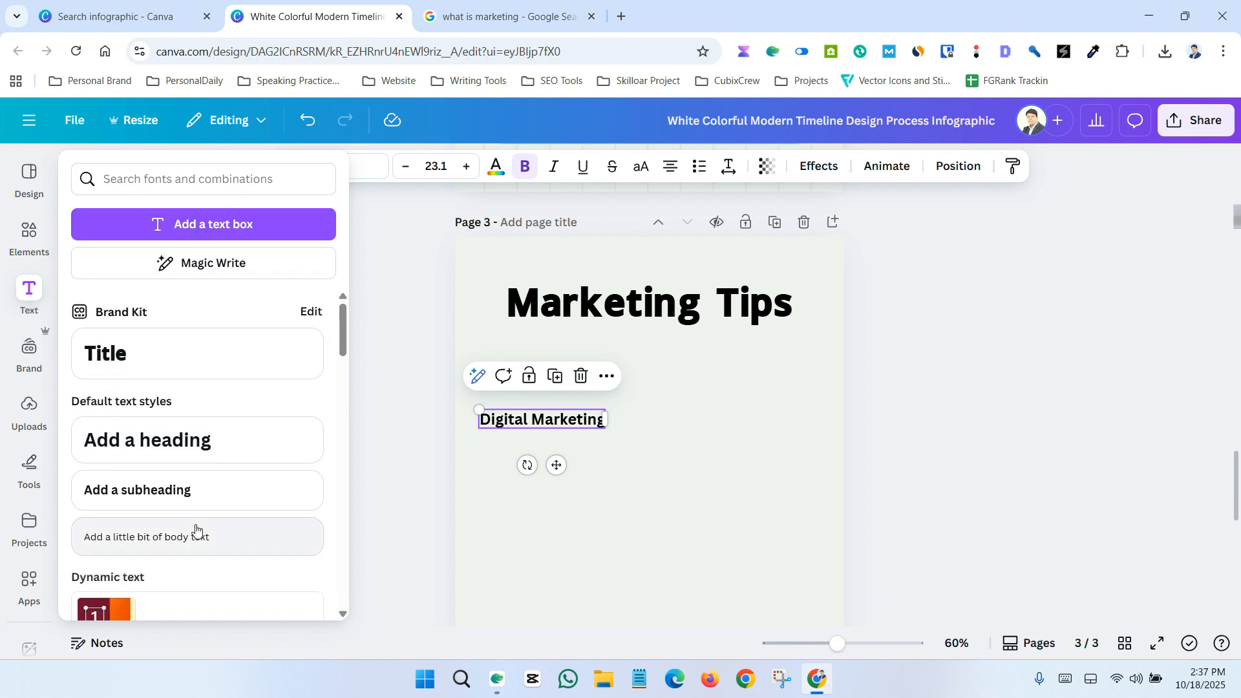
scroll(197, 530, down, 1)
click(186, 466)
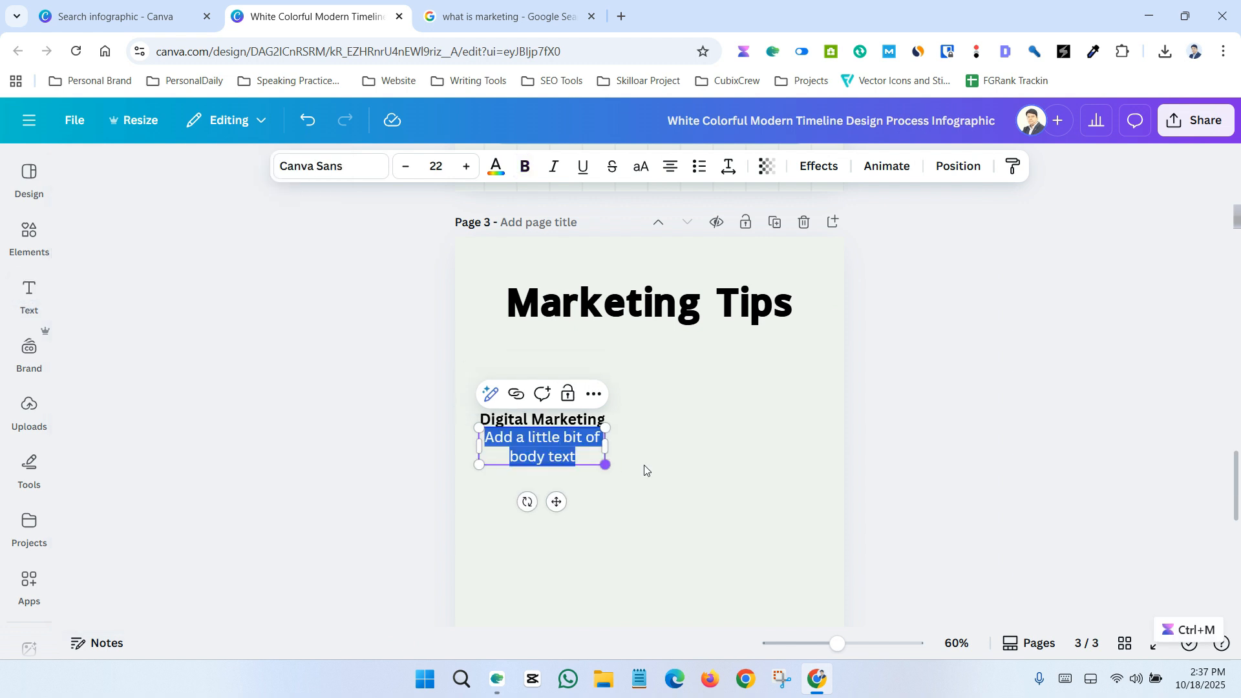
mouse_move(592, 462)
mouse_down()
mouse_move(576, 453)
mouse_move(601, 460)
mouse_move(573, 463)
mouse_up()
click(895, 513)
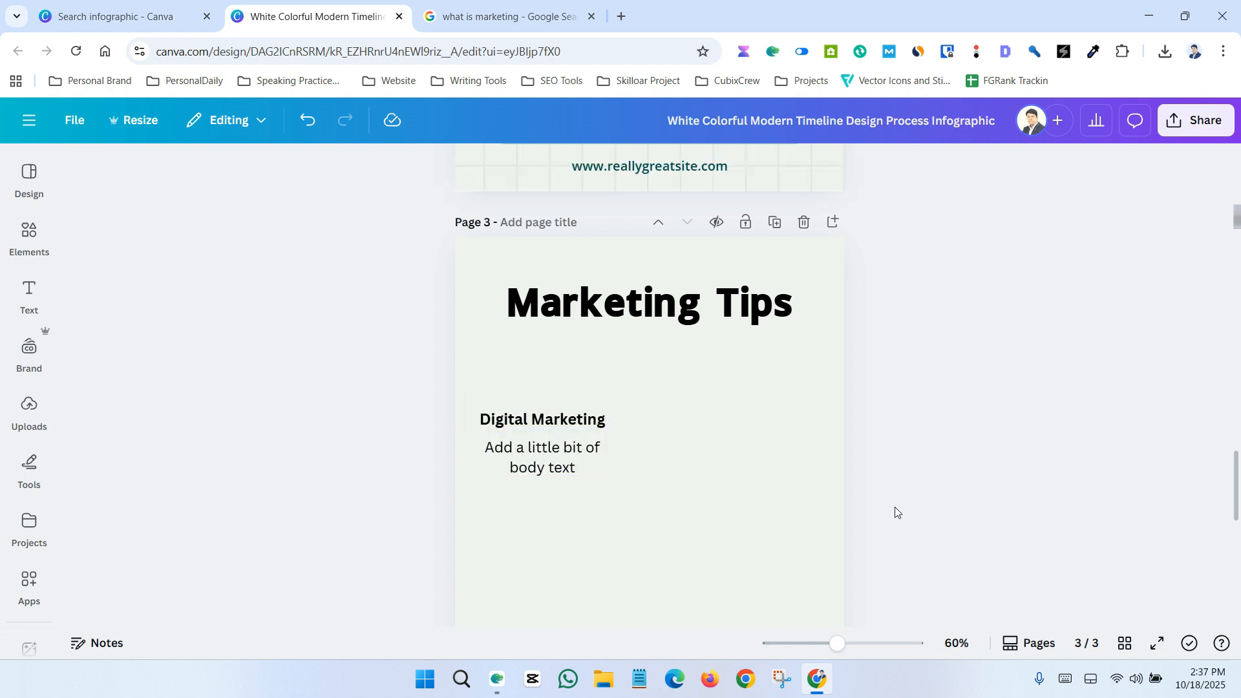
- Open ChatGPT in a new browser tab and submit the prompt "Write a marketing tips infographs content for me."
click(622, 16)
text(cha)
key(Return)
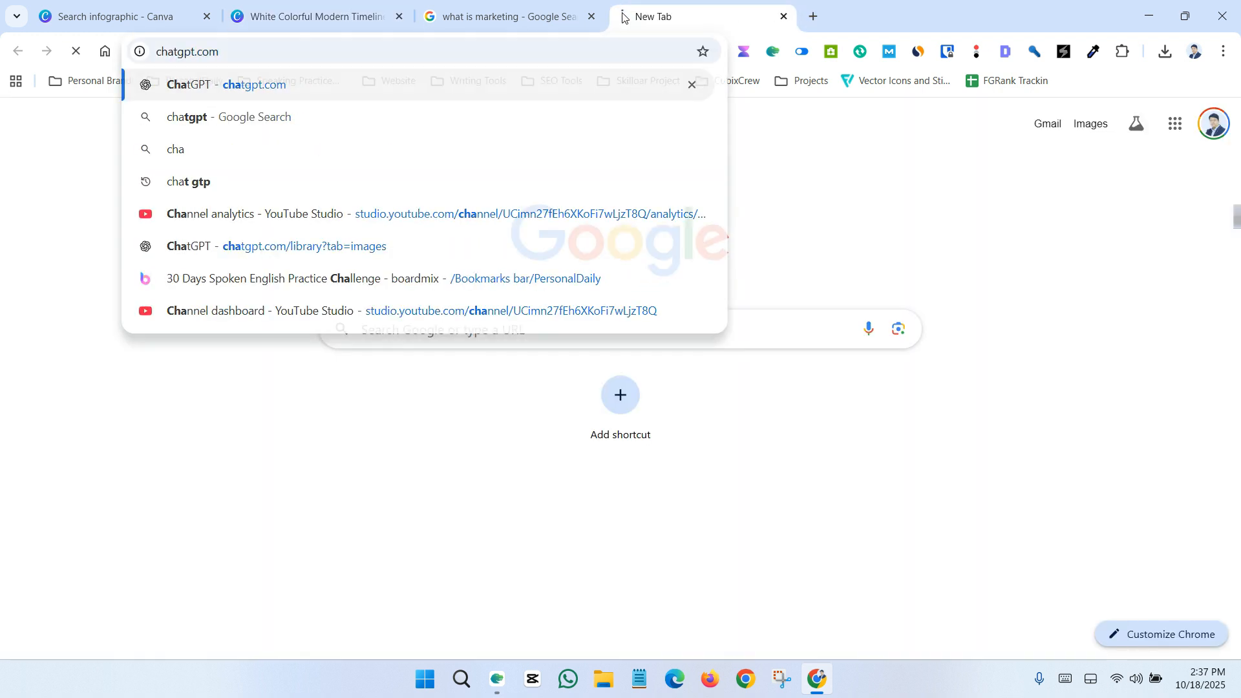
text(W)
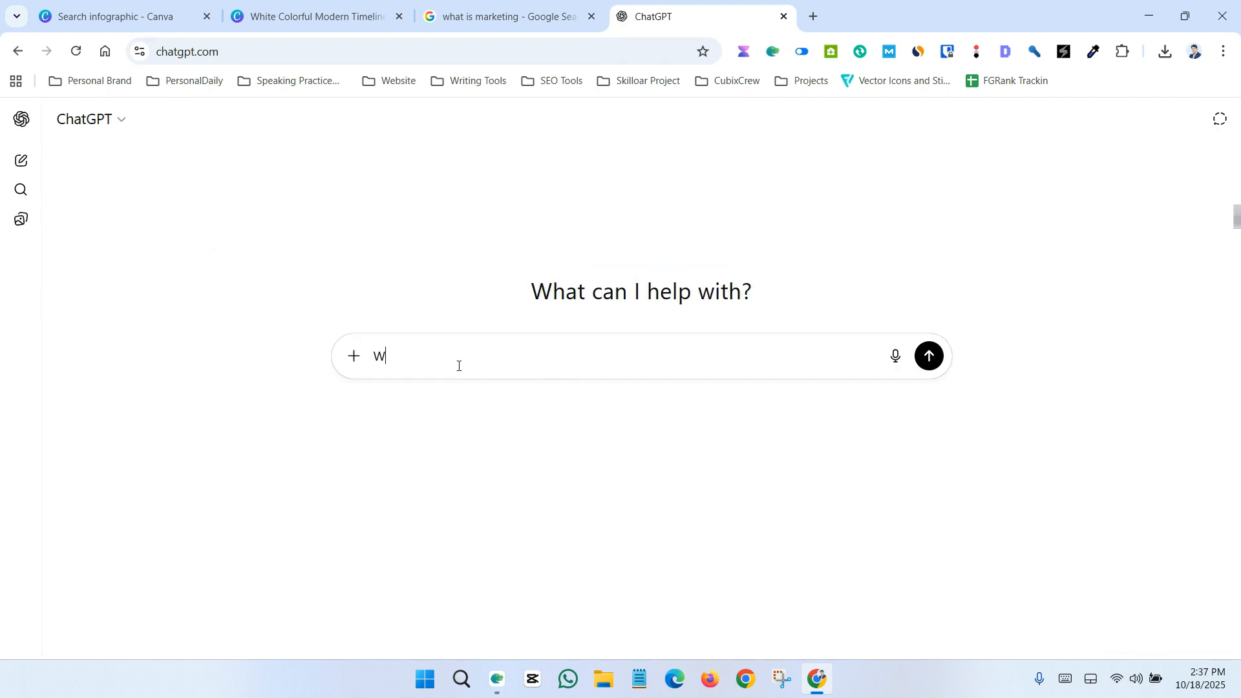
text(rite a marketing tips infographs content for me)
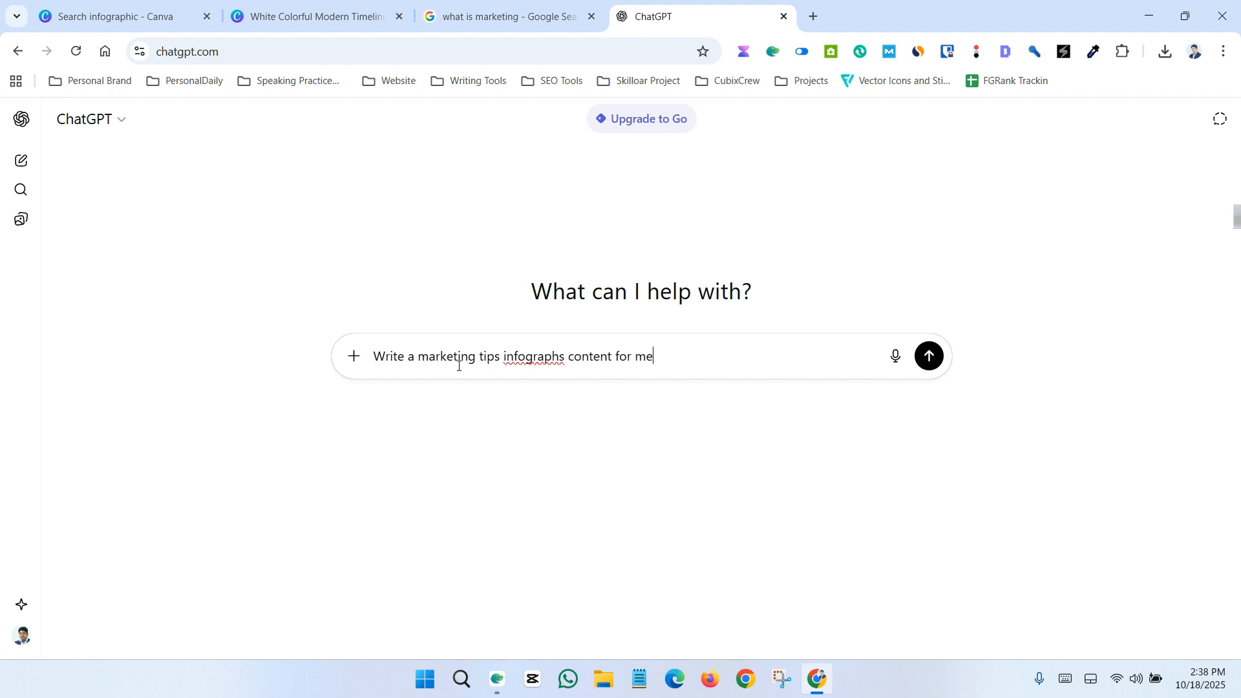
text(.)
key(Return)
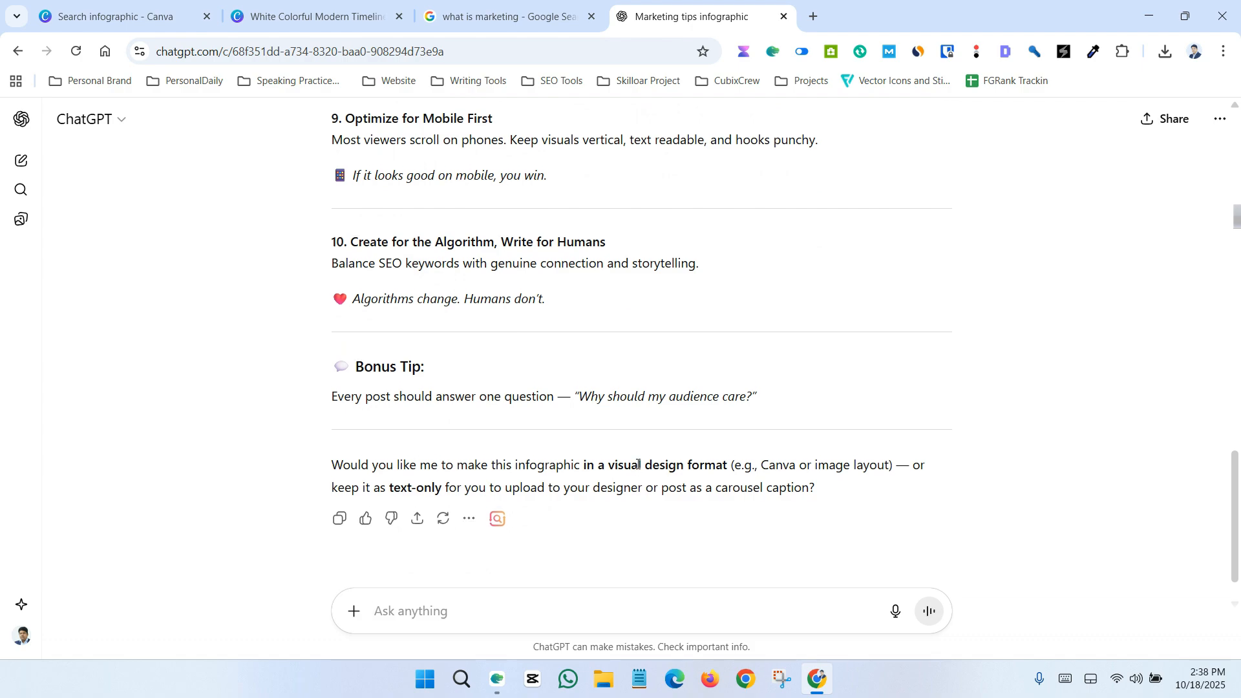
- Replace the page 3 title in Canva with ChatGPT's headline "10 Powerful Marketing Tips to Skyrocket Your Brand in 2025"
scroll(637, 464, up, 20)
scroll(640, 462, down, 2)
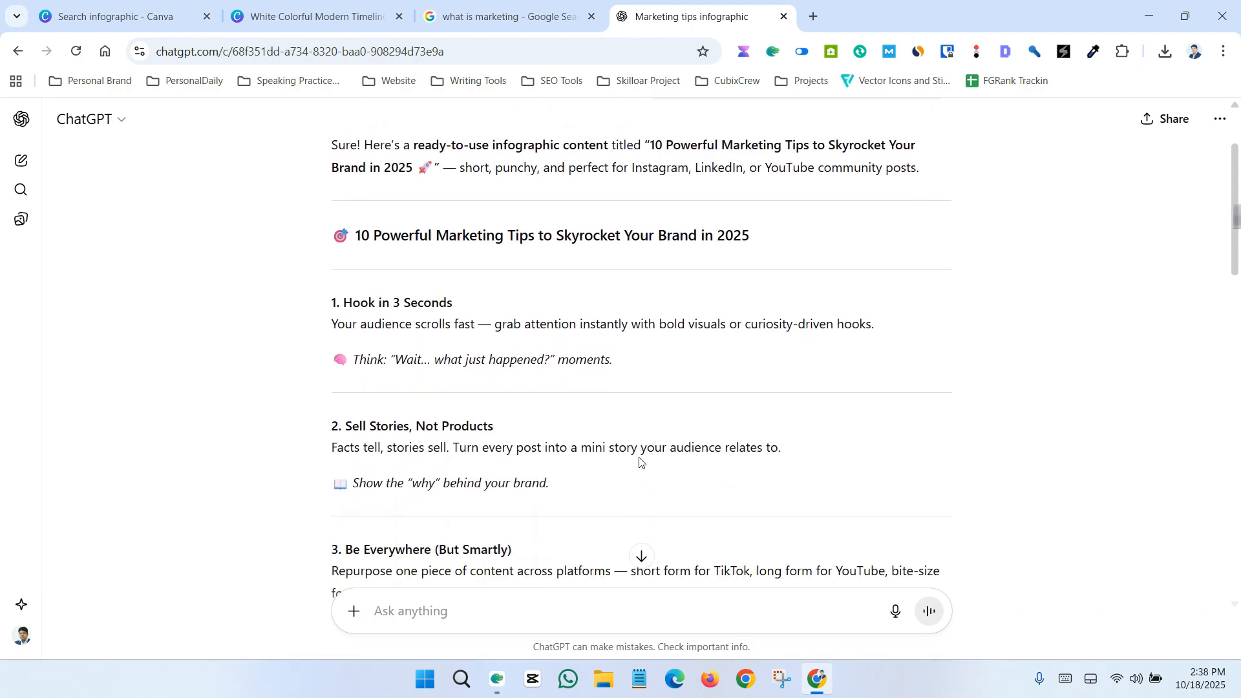
scroll(640, 460, up, 1)
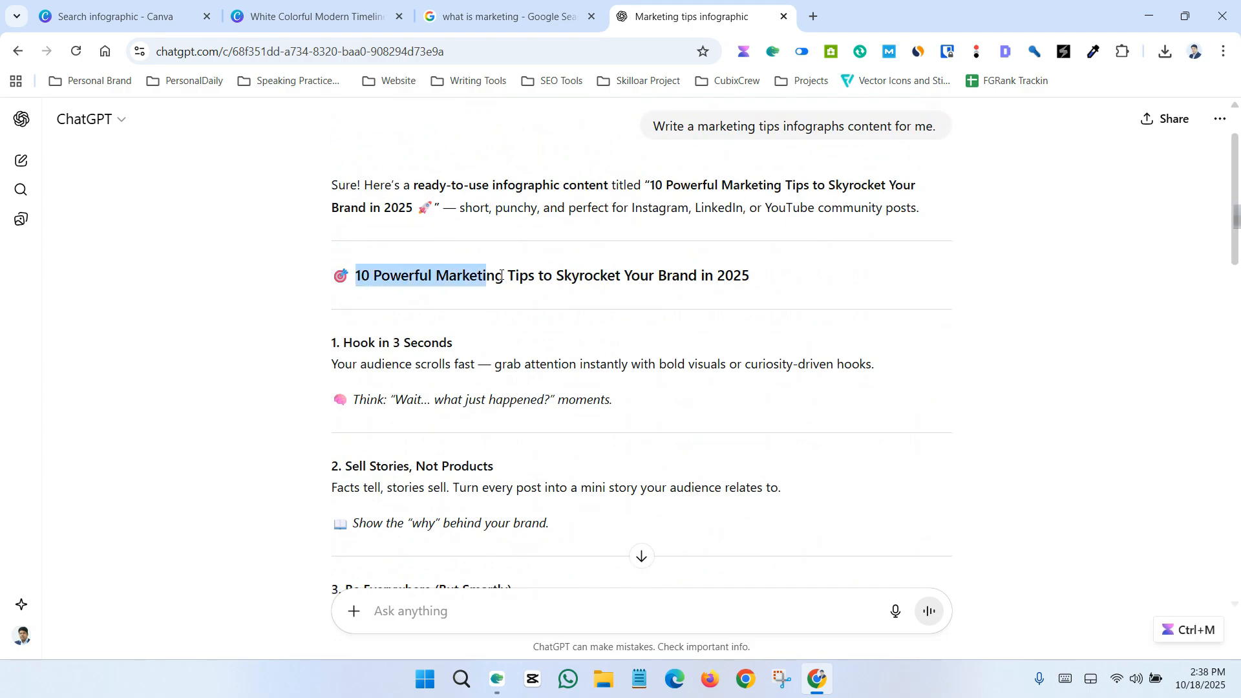
click(282, 18)
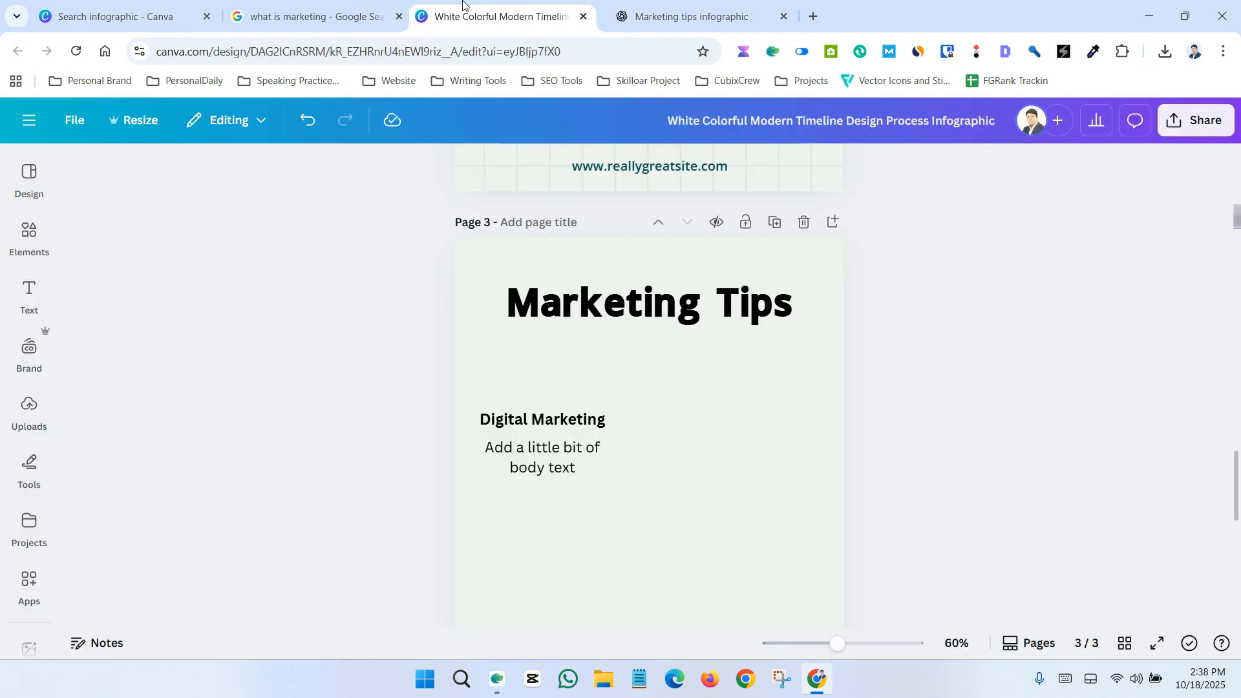
click(601, 301)
key(ctrl+a)
text(10 Powerful Marketing Tips to Skyrocket Your Brand in 2025)
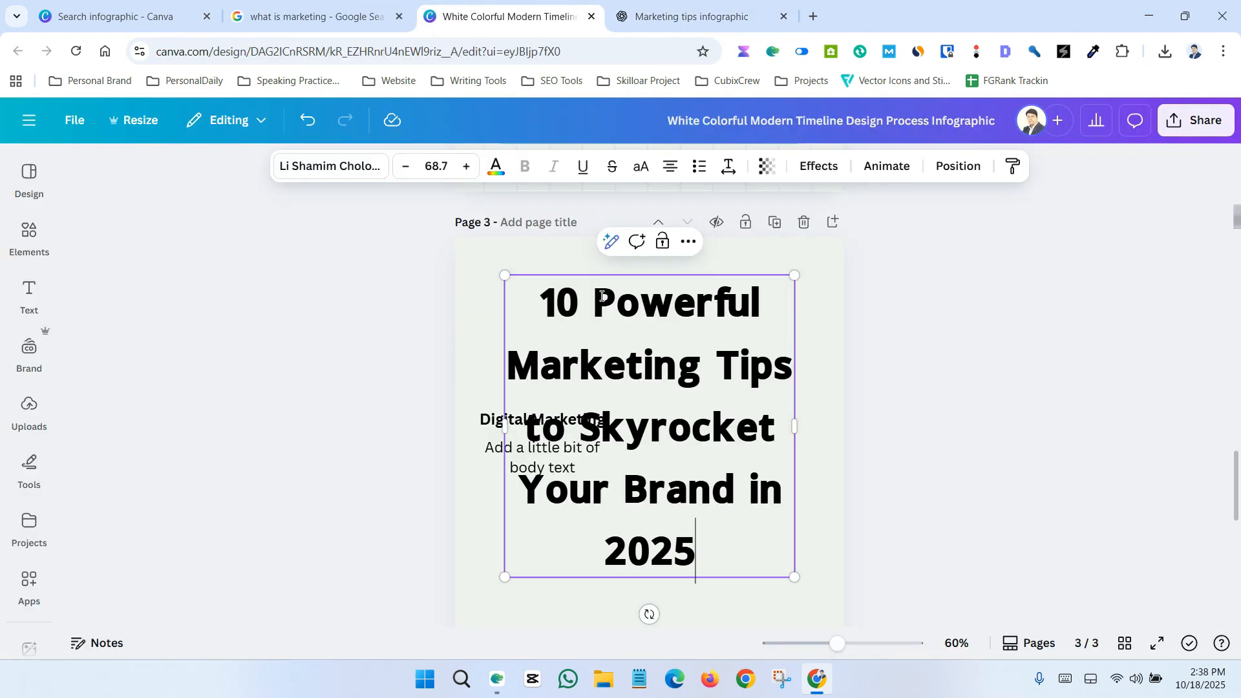
- Widen the title box and scale it down to about size 34 so the title fits on two lines within page 3
drag(795, 425, 1136, 396)
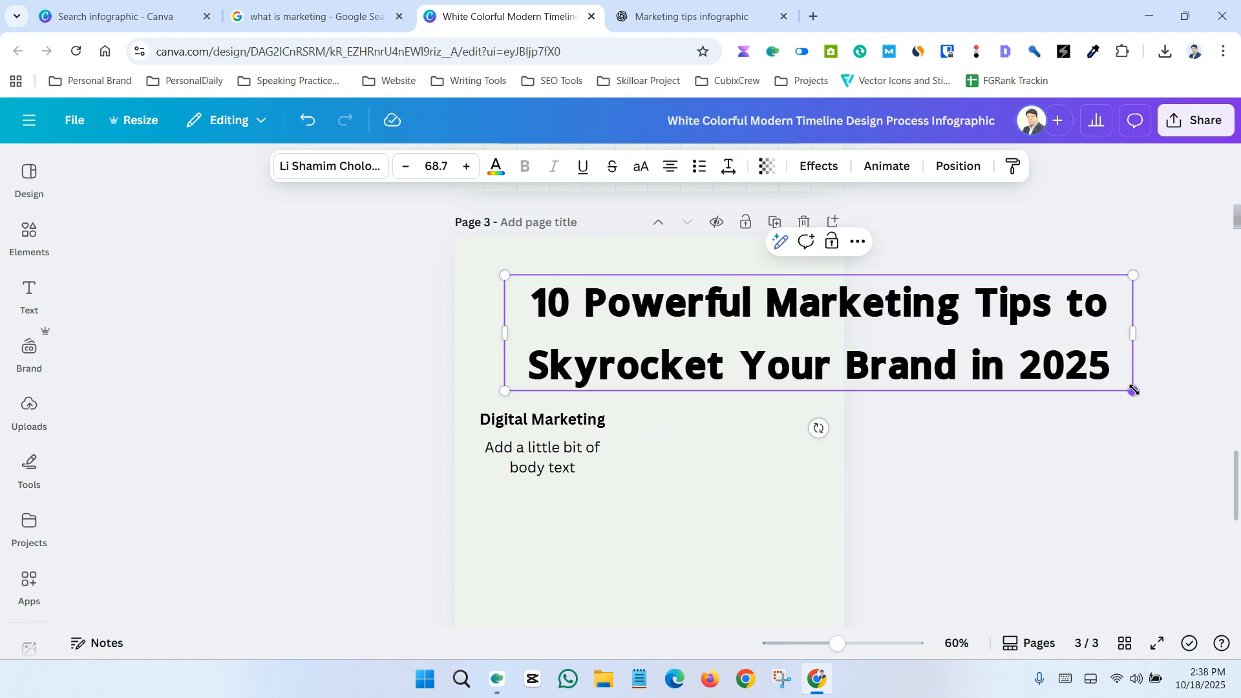
drag(1134, 334, 1094, 340)
drag(1090, 390, 716, 314)
click(894, 335)
- Change the page 3 title's font to League Spartan after trying Helvetica Now Display and Poppins
double_click(718, 315)
key(ctrl+a)
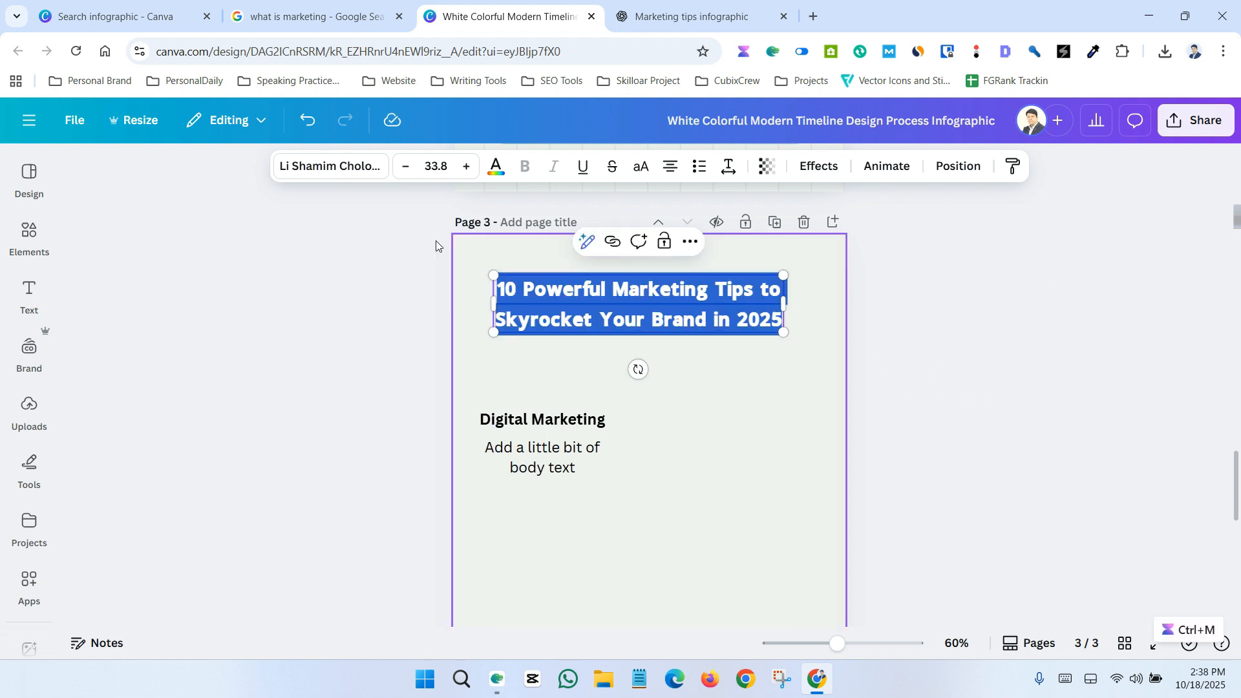
click(307, 169)
scroll(194, 414, down, 3)
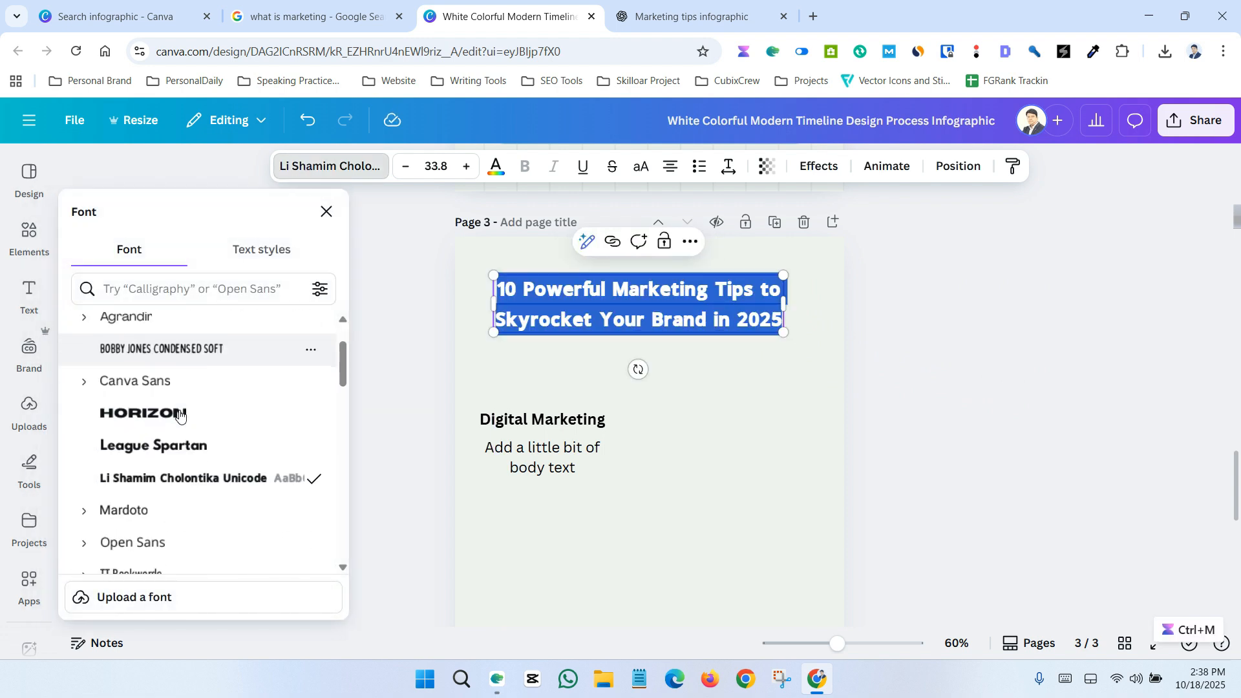
scroll(207, 370, down, 3)
click(208, 444)
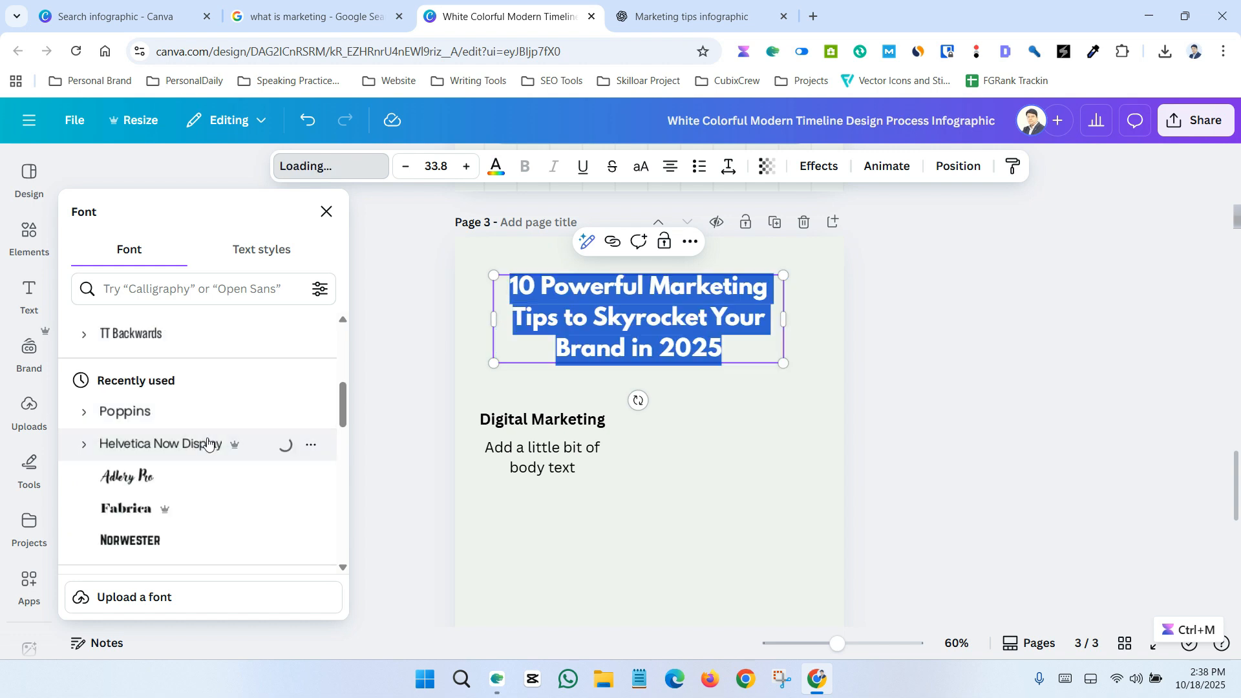
scroll(232, 424, down, 2)
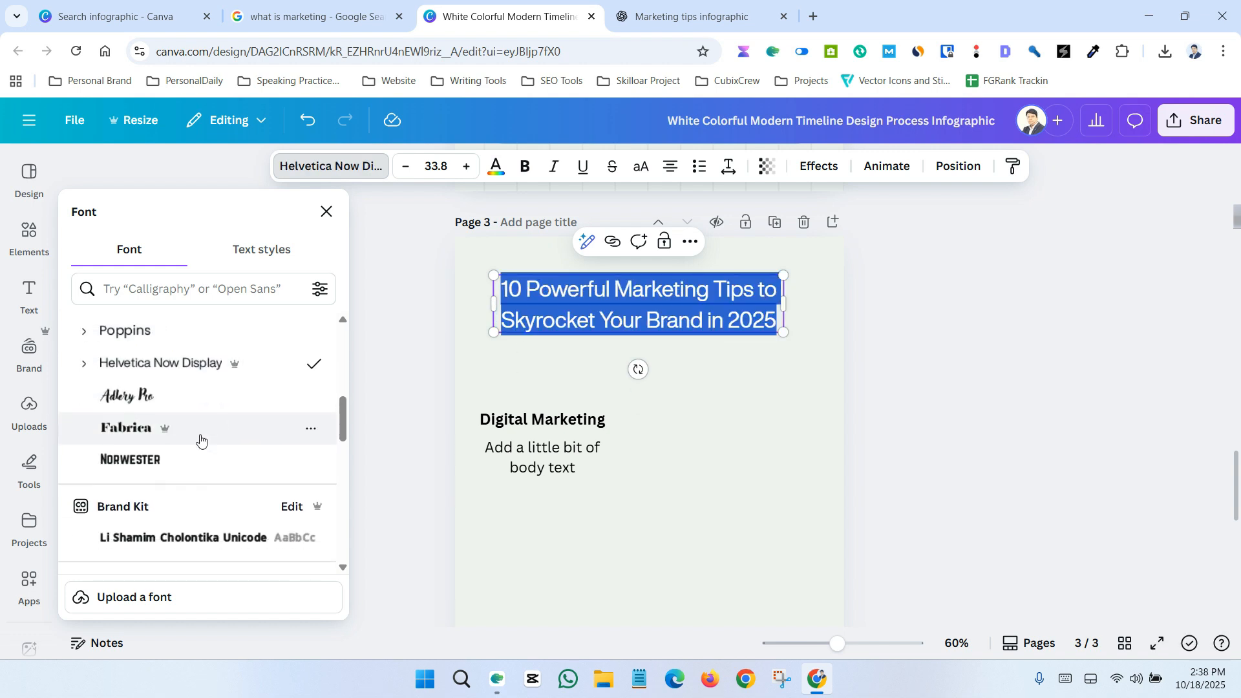
click(169, 461)
scroll(172, 460, down, 4)
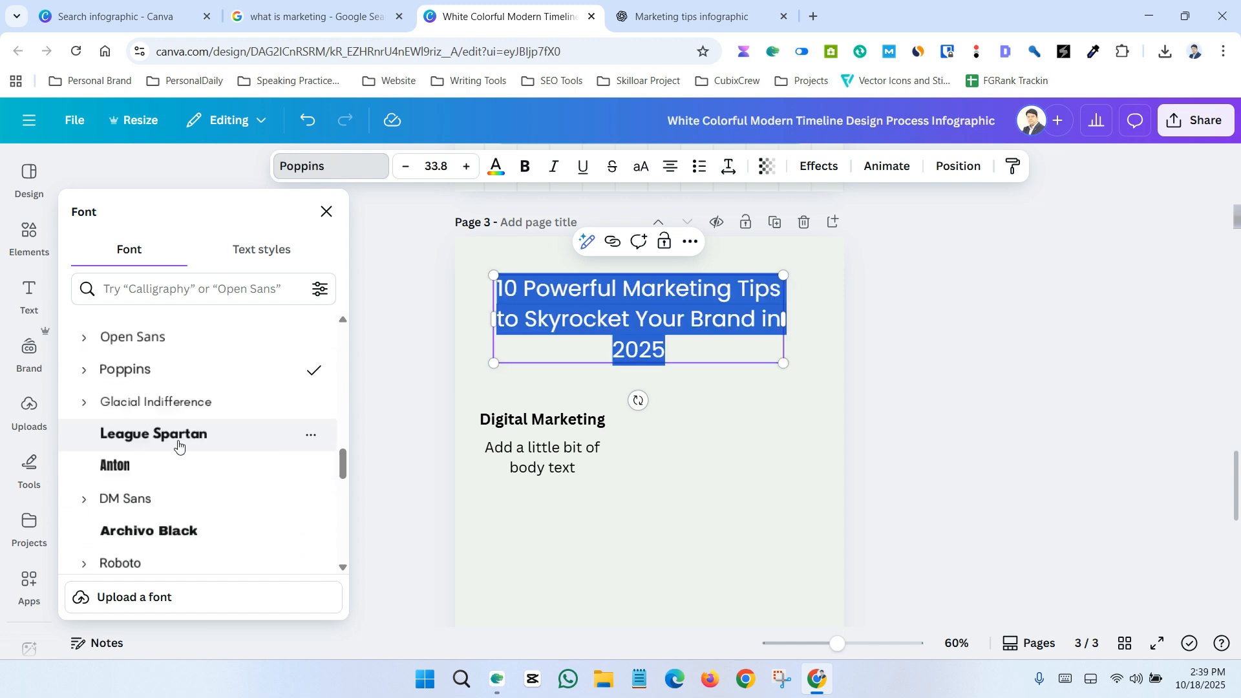
click(180, 446)
click(867, 327)
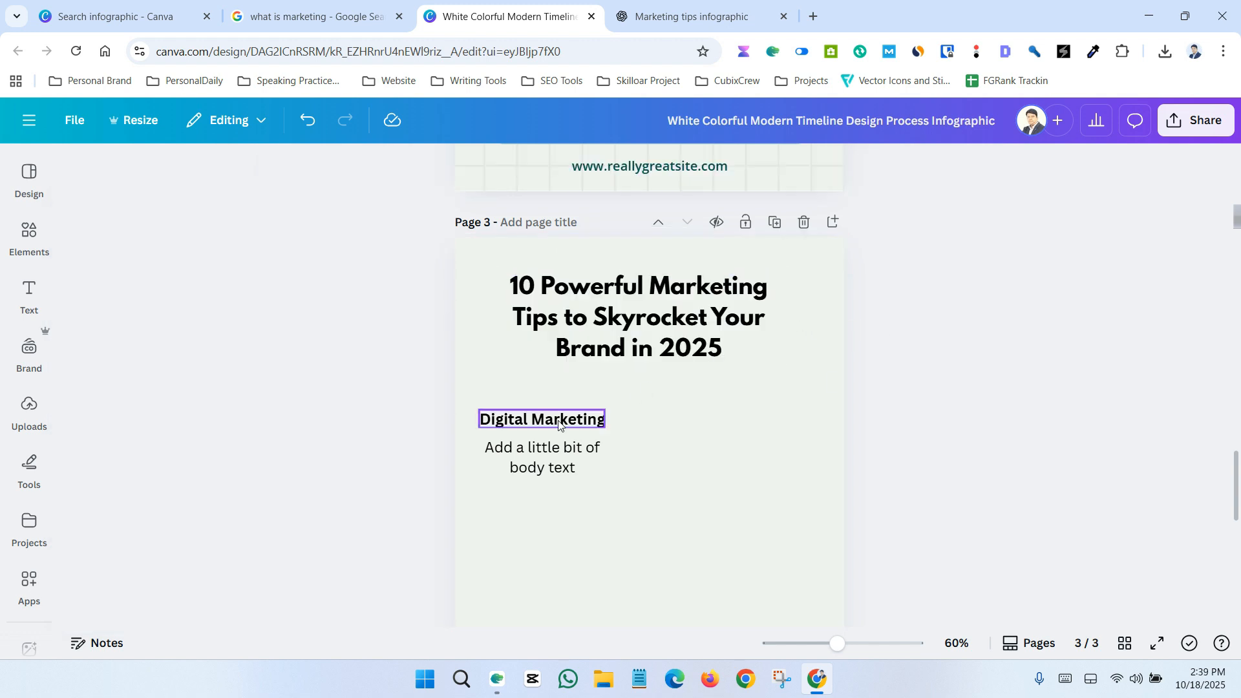
- Scale the title to about size 29 and widen its box so it fits on two lines near the page's horizontal center
click(642, 314)
mouse_move(784, 322)
mouse_down()
mouse_move(850, 321)
mouse_move(787, 318)
mouse_move(799, 321)
mouse_up()
click(863, 326)
drag(683, 299, 692, 298)
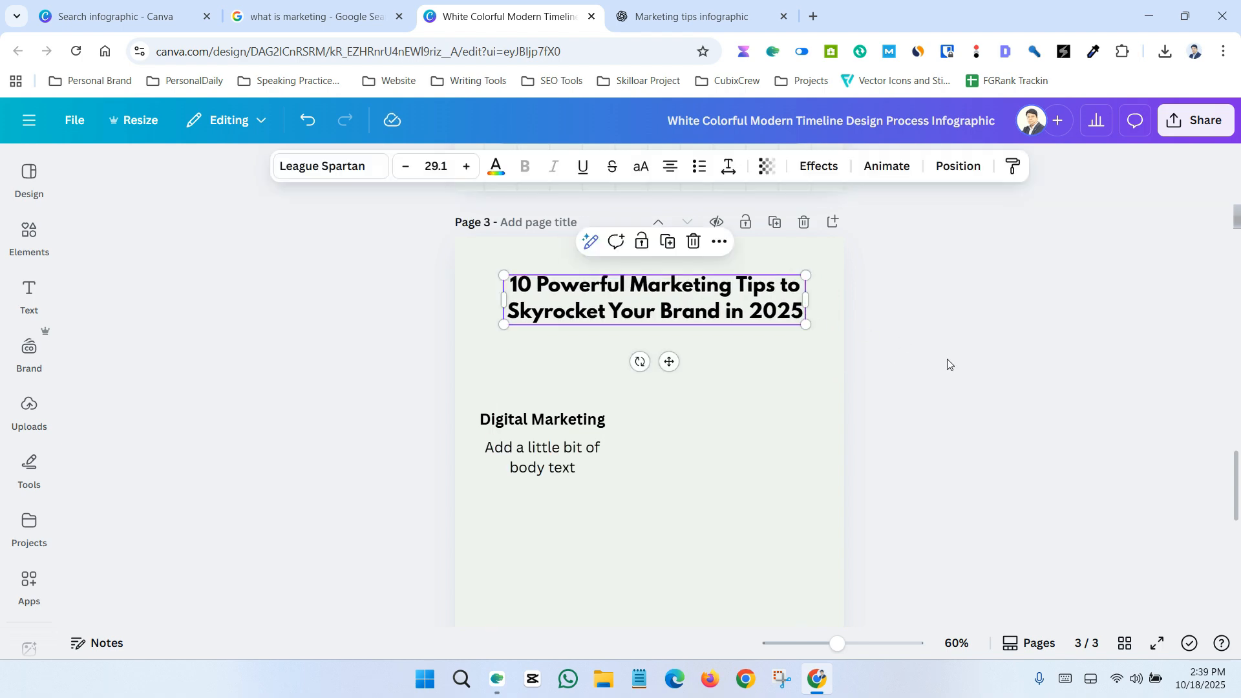
click(948, 360)
- Search the graphics library for "shapes" and place the curved parallel-lines graphic in page 3's upper-left corner
click(27, 258)
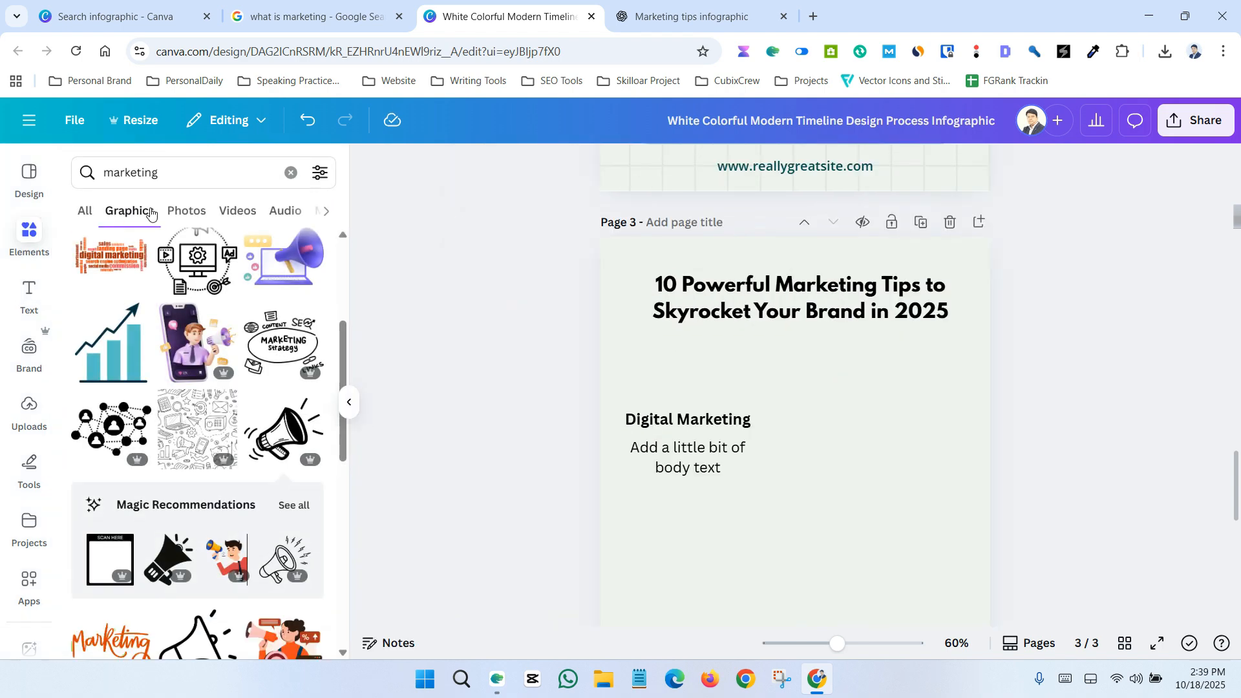
click(111, 177)
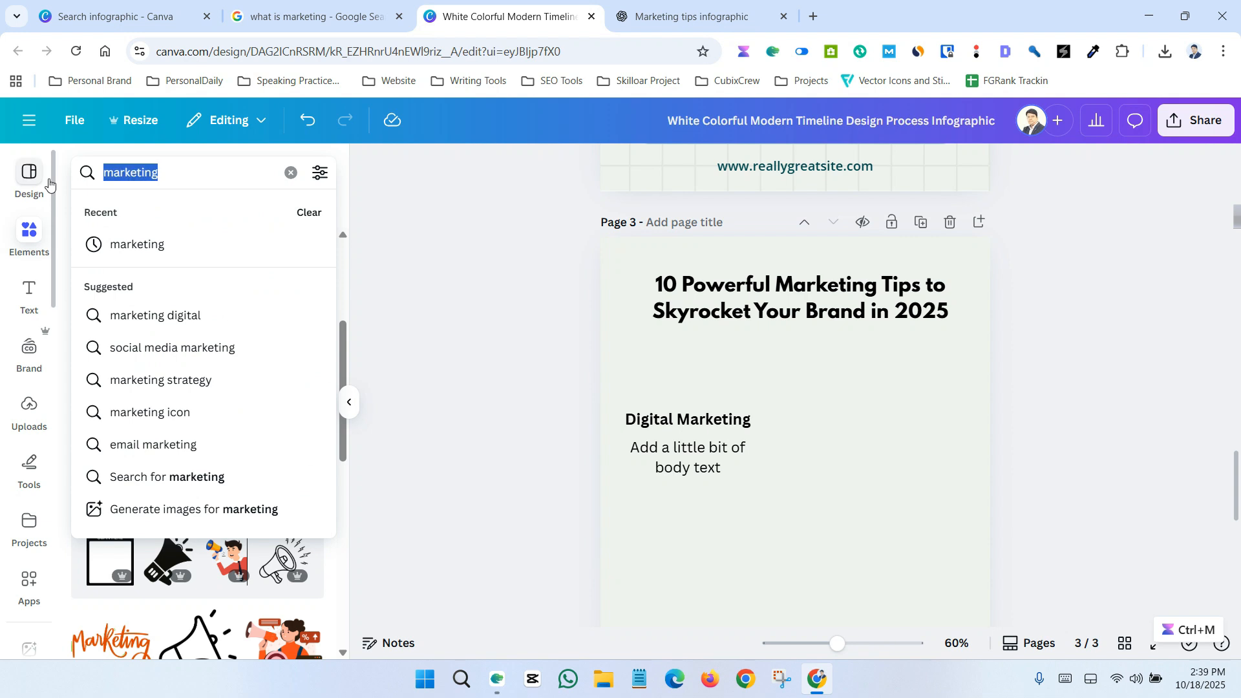
text(shapes)
key(Return)
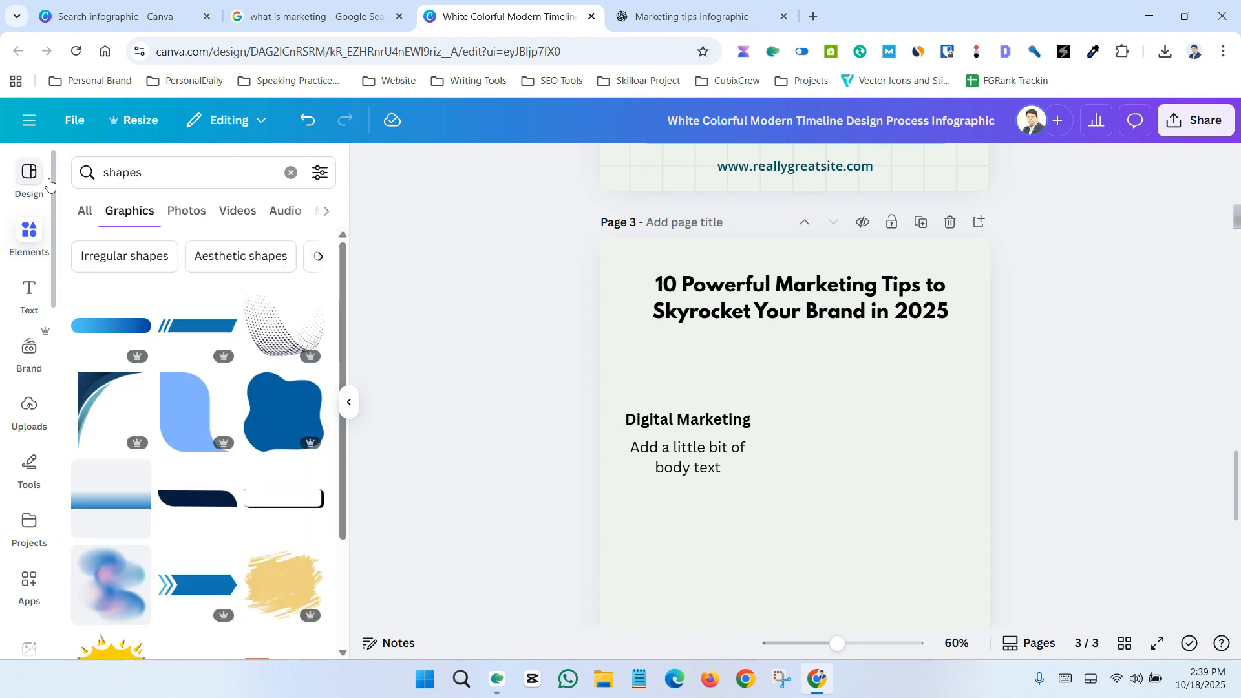
scroll(251, 488, down, 5)
click(111, 536)
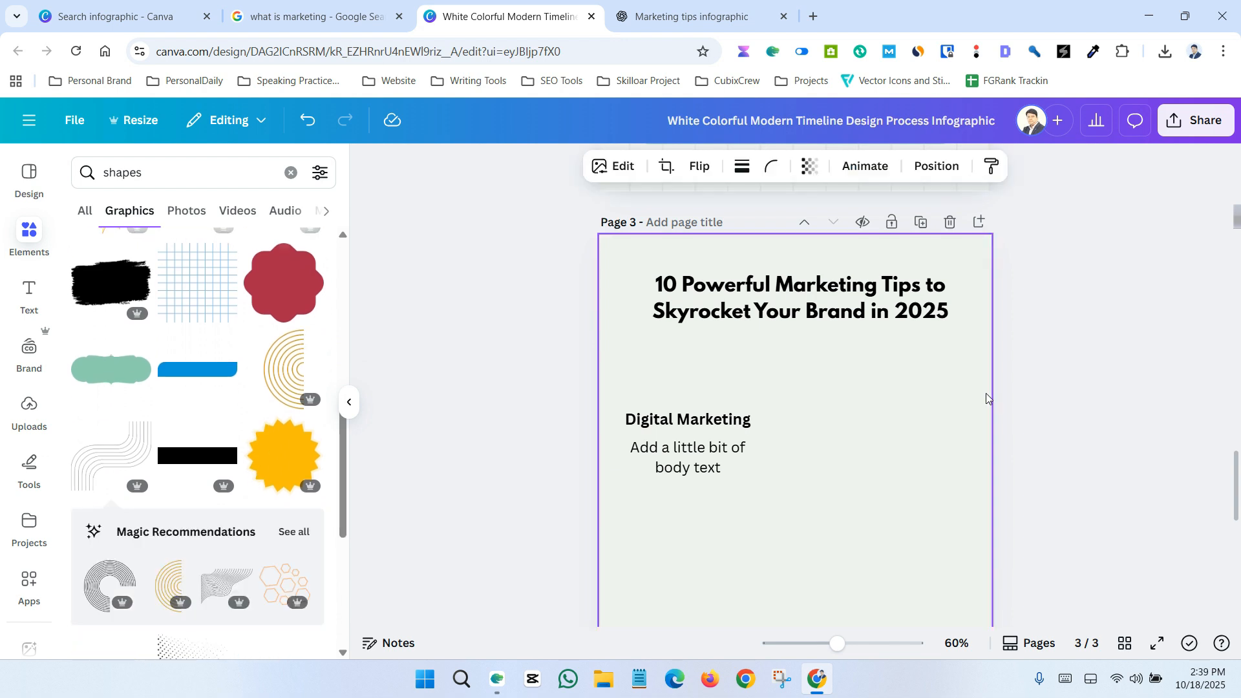
mouse_move(805, 466)
mouse_down()
mouse_move(760, 450)
mouse_move(658, 500)
mouse_move(746, 479)
mouse_move(641, 261)
mouse_up()
scroll(870, 449, up, 4)
scroll(828, 518, down, 4)
scroll(949, 613, up, 4)
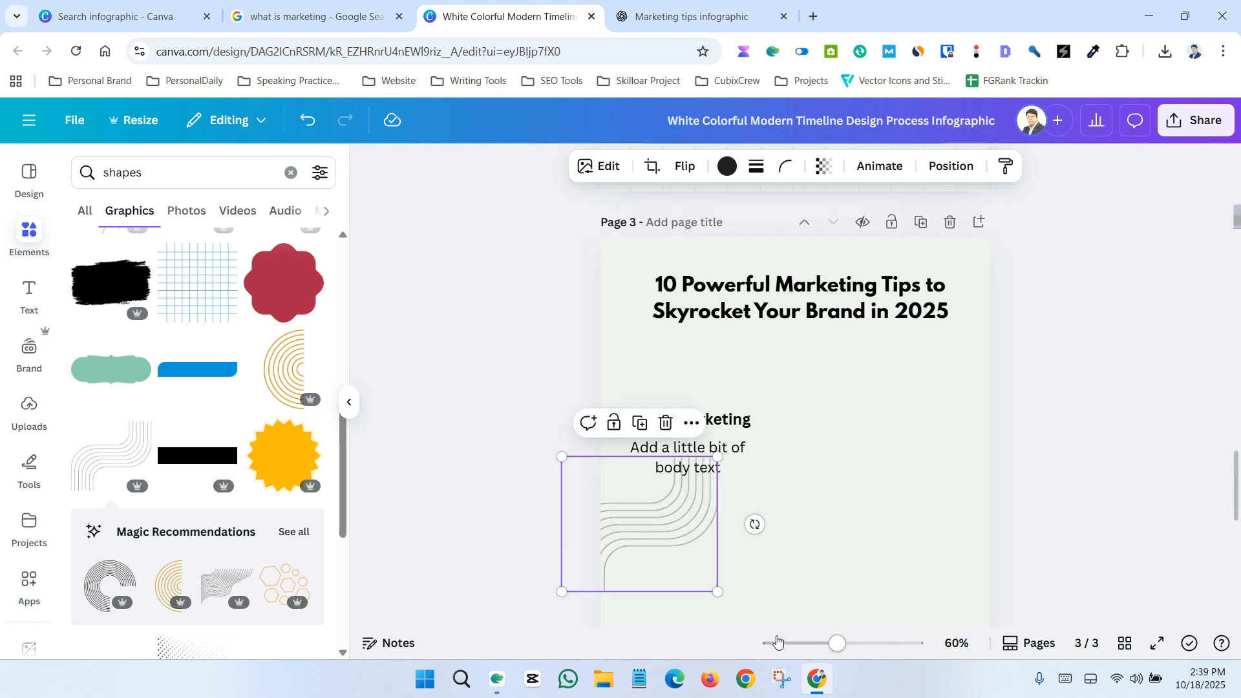
mouse_move(660, 548)
mouse_down()
mouse_move(673, 339)
mouse_move(632, 317)
mouse_up()
- Add the blue grid graphic to page 3's lower-right corner and make it more transparent
click(202, 294)
scroll(802, 388, down, 10)
mouse_move(806, 255)
mouse_down()
mouse_move(1014, 410)
mouse_move(981, 523)
mouse_up()
click(810, 166)
- Add the gold concentric-arcs graphic against page 3's right edge and make it more transparent
click(288, 502)
mouse_move(840, 236)
mouse_down()
mouse_move(783, 236)
mouse_move(946, 380)
mouse_up()
scroll(787, 258, up, 2)
click(824, 166)
drag(866, 234, 777, 235)
- Add the orange three-hexagon graphic against page 3's left edge and make it more transparent
scroll(261, 366, down, 12)
click(191, 514)
scroll(796, 362, up, 3)
drag(786, 395, 669, 389)
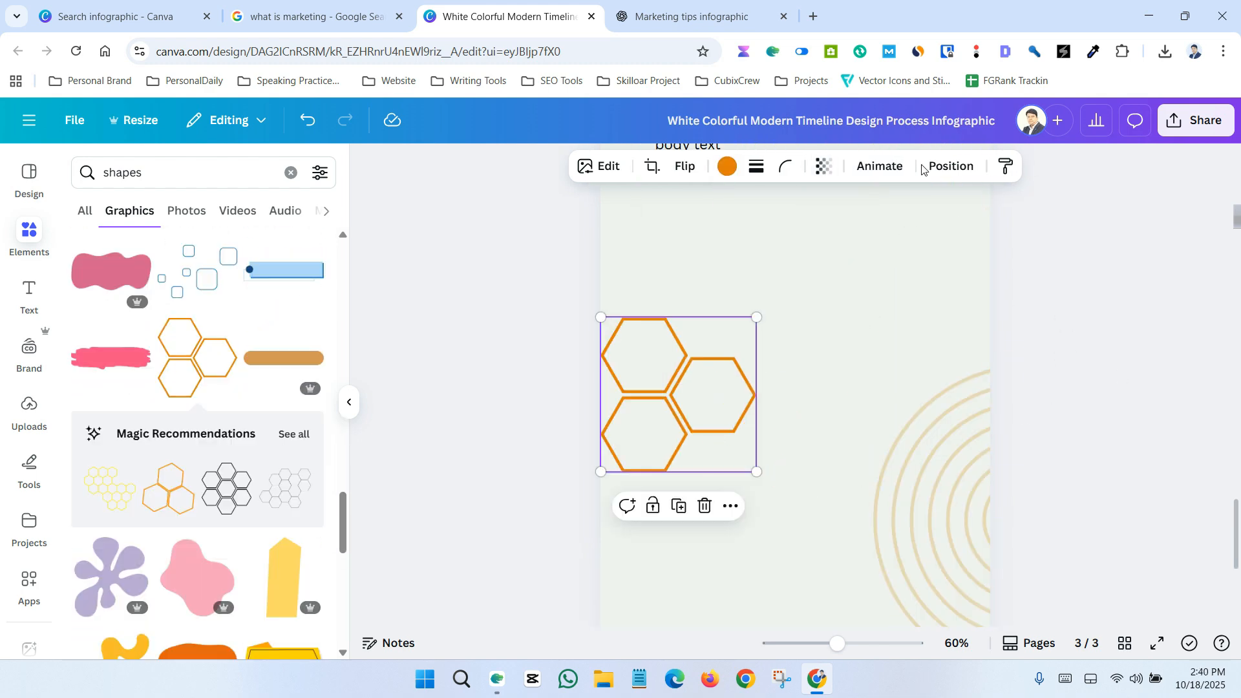
click(823, 166)
drag(867, 235, 778, 236)
click(1099, 369)
scroll(1100, 368, up, 4)
scroll(1103, 368, down, 2)
scroll(1102, 367, down, 8)
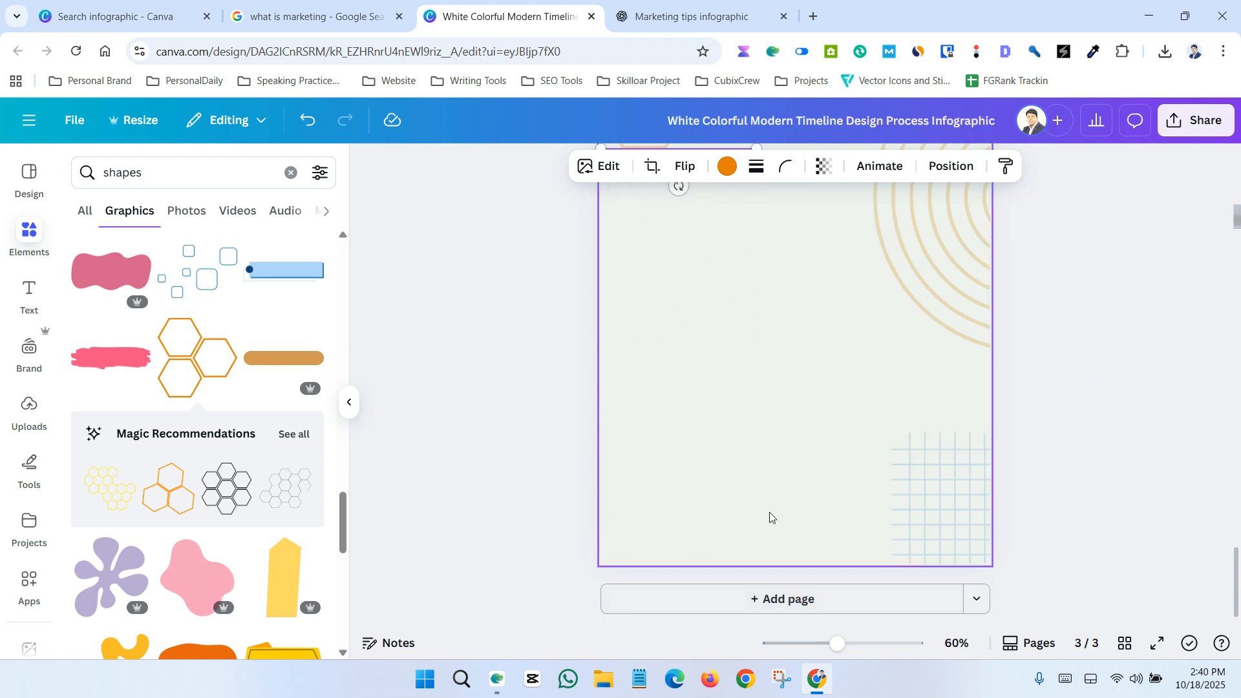
scroll(717, 446, up, 6)
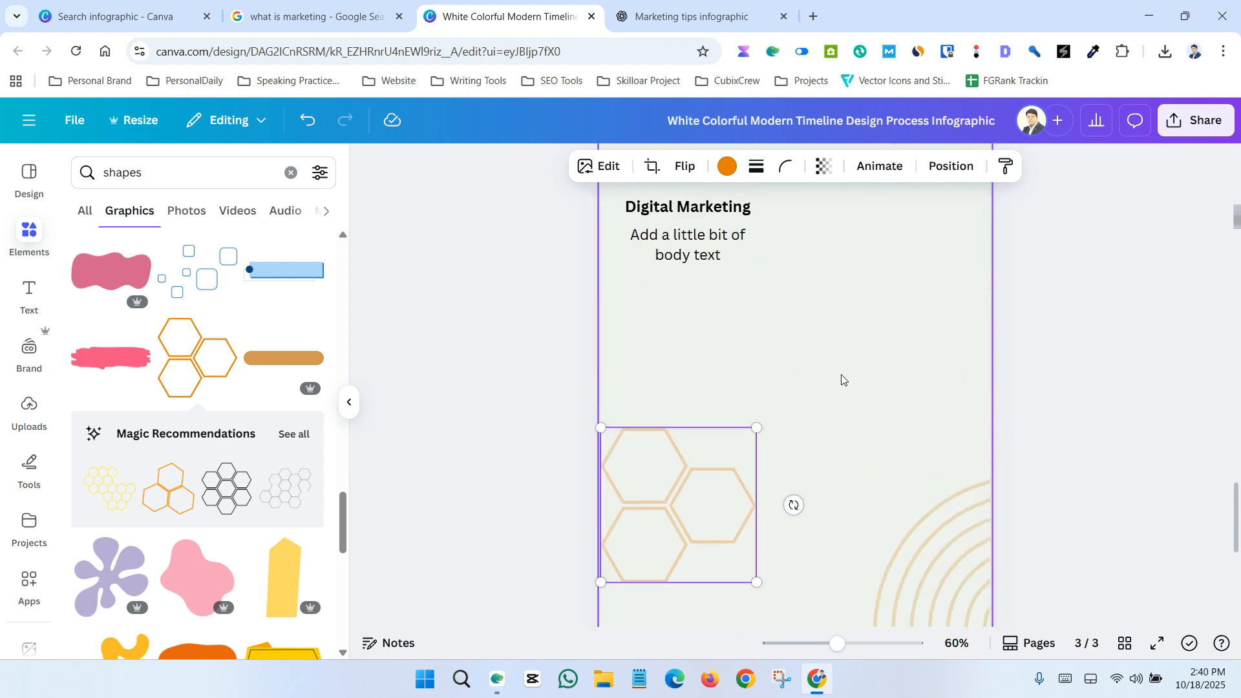
- Search Google Images in a new browser tab for "marketing tips infographic"
click(813, 16)
text(marketing tips)
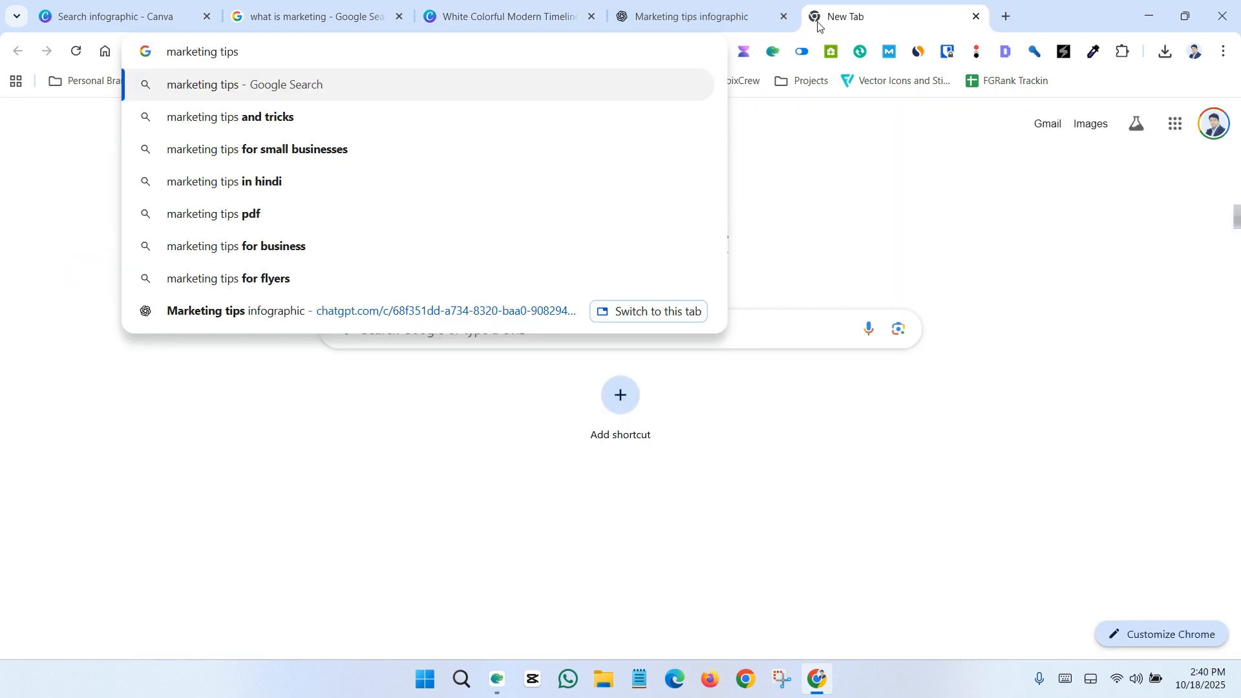
text( infographic)
key(Return)
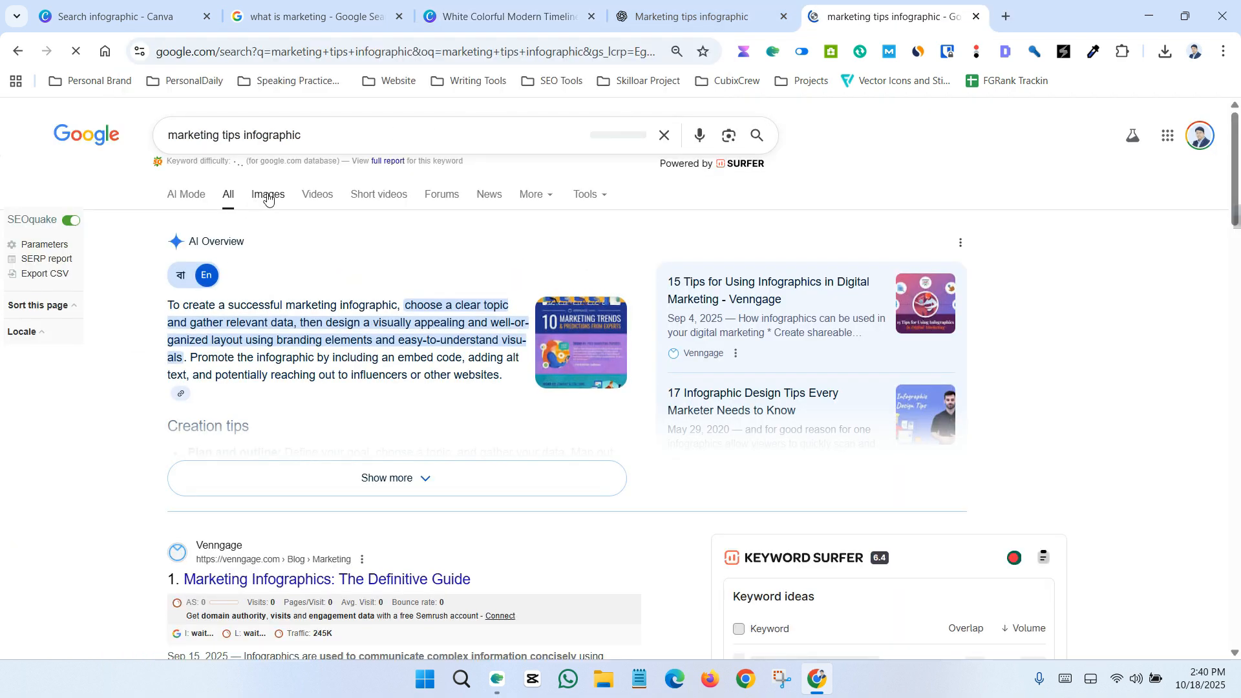
click(270, 198)
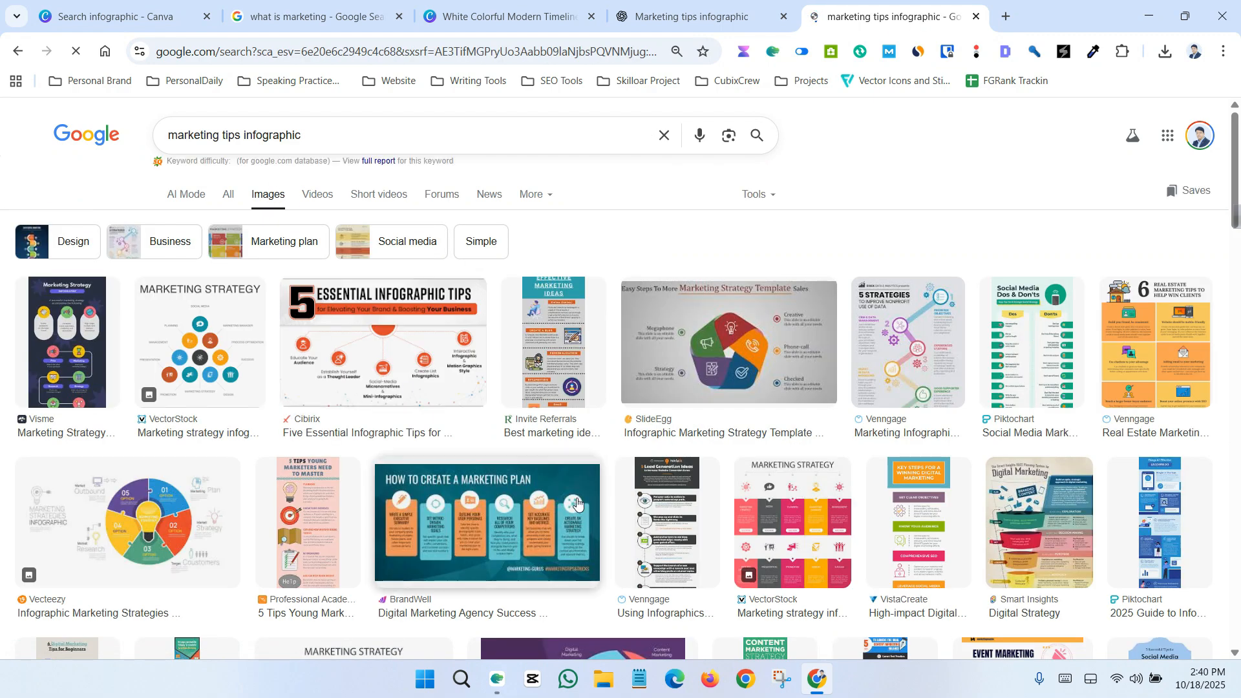
scroll(237, 393, down, 1)
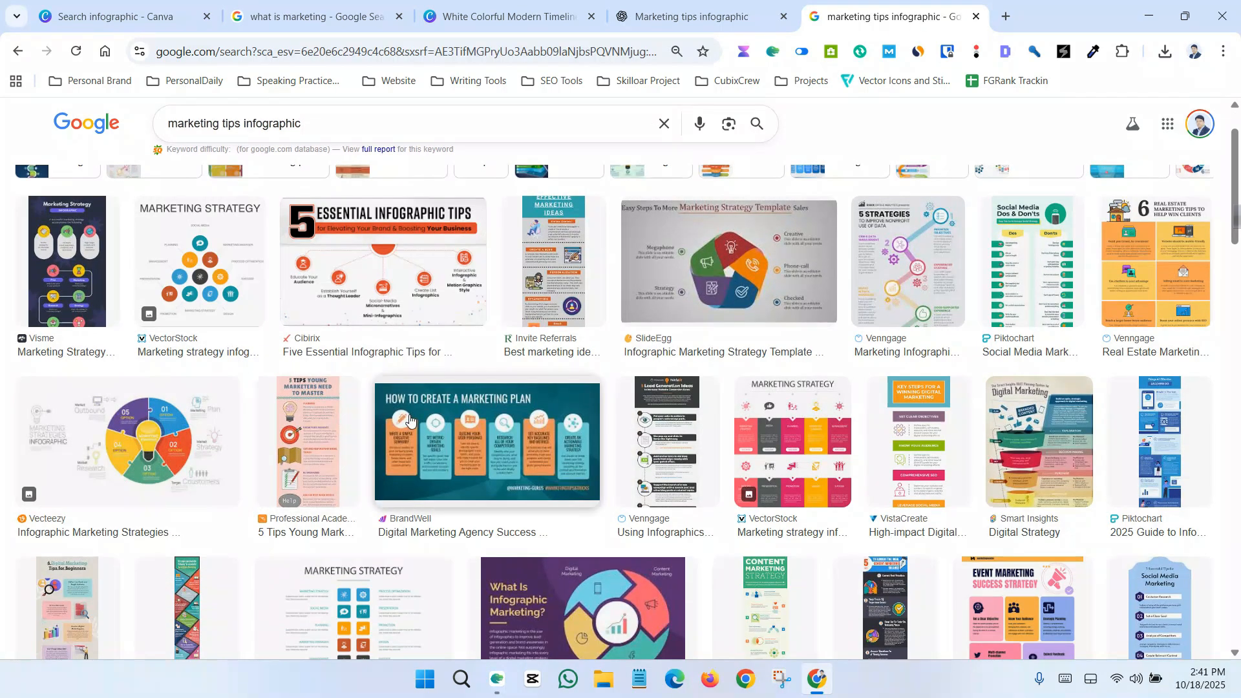
- Open the source page of "5 Tips Young Marketers Need to Master", close the search tab and put the page beside the Canva tab
click(308, 442)
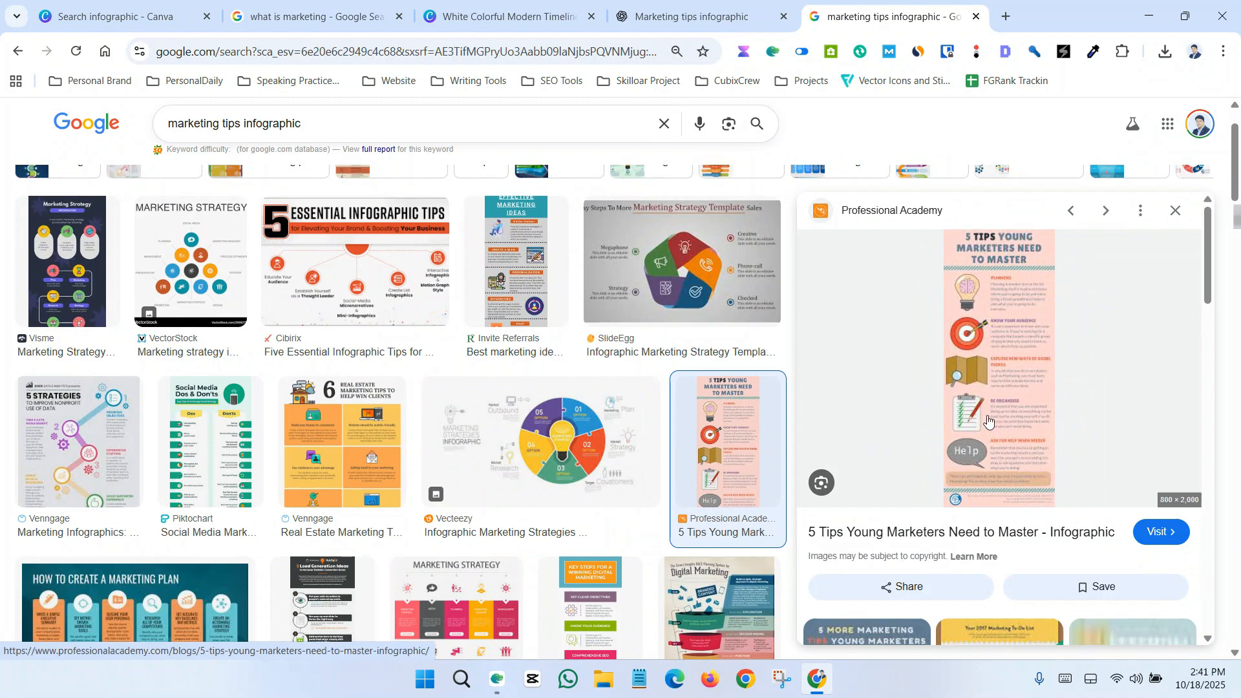
click(983, 351)
click(863, 16)
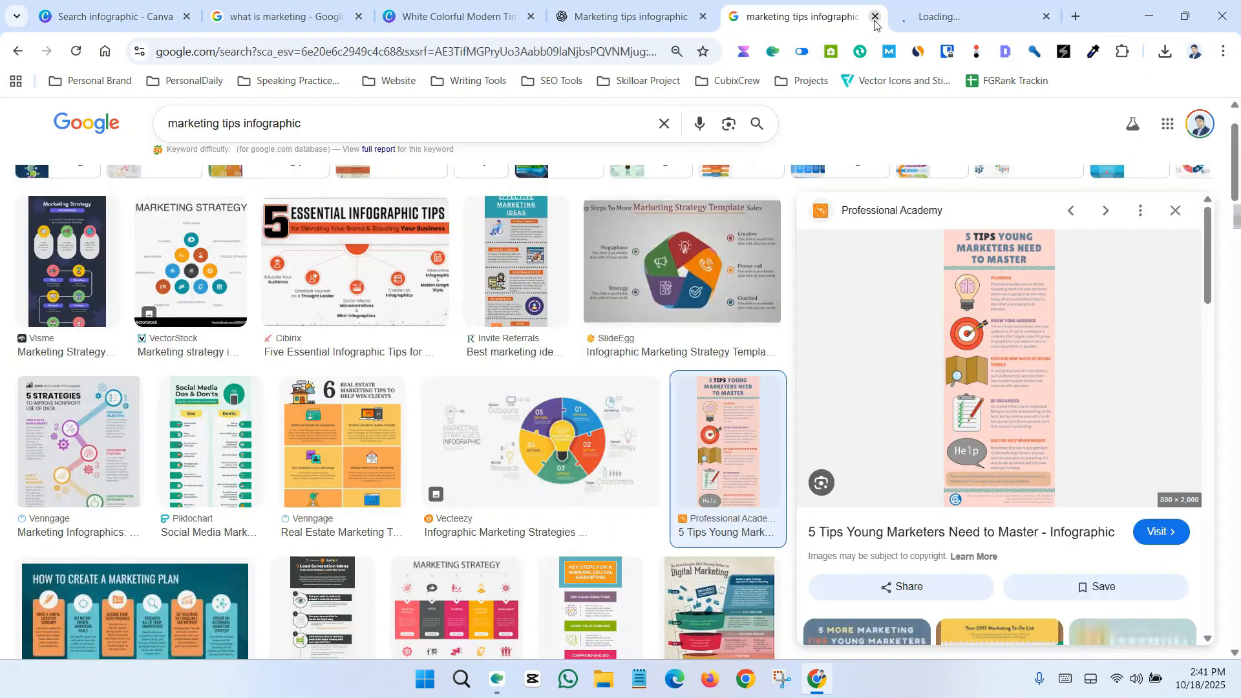
click(875, 16)
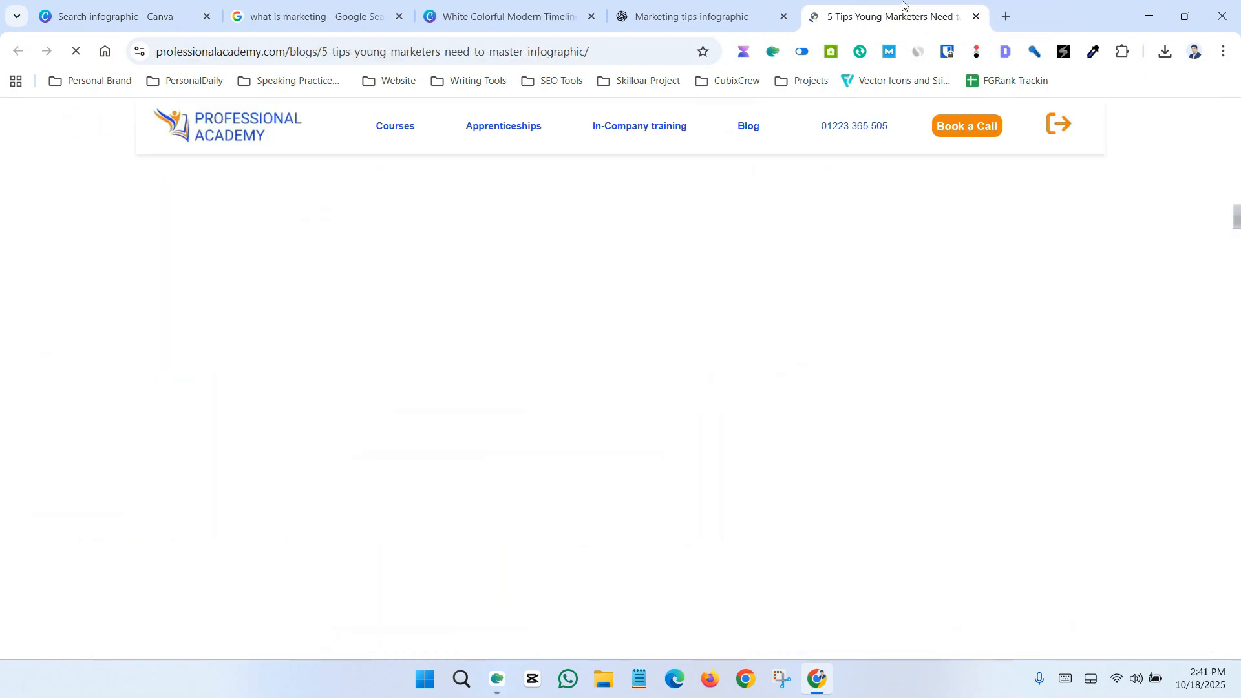
drag(899, 6, 724, 8)
- Zoom the web page out to 33% and examine how the infographic arranges its title, icons, headings and body text
scroll(907, 453, down, 6)
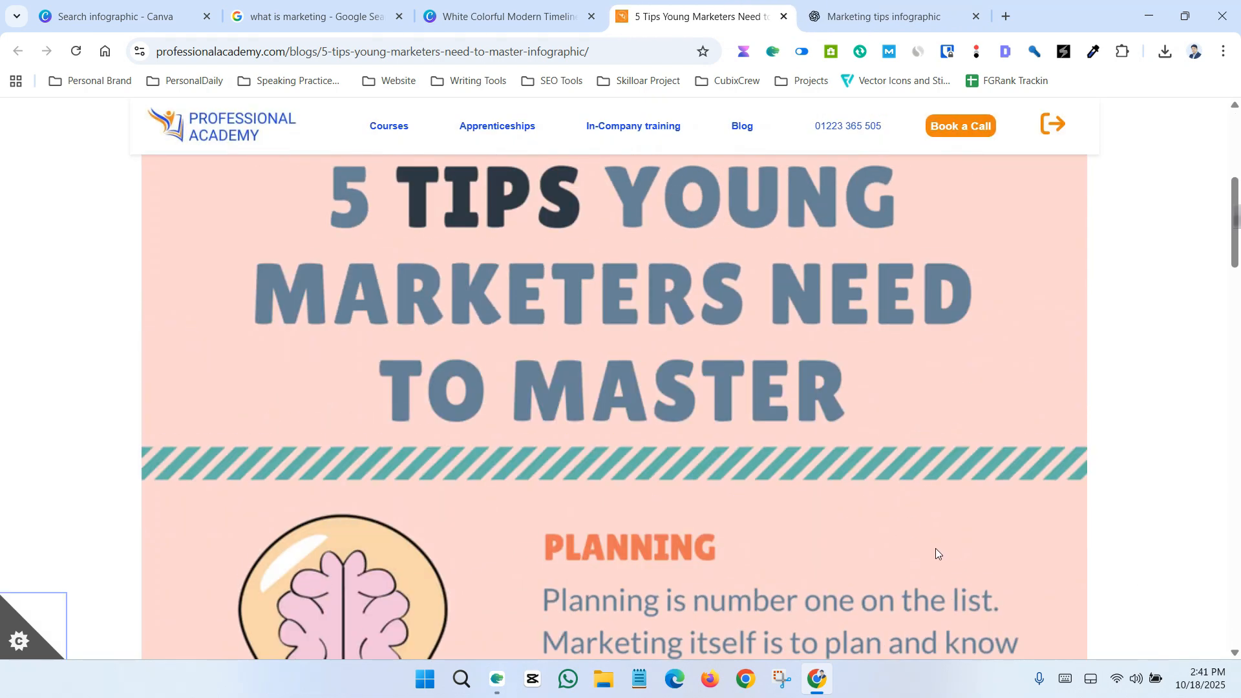
key(ctrl+minus)
key(ctrl+minus)
key(ctrl+minus)
key(ctrl+minus)
key(ctrl+minus)
key(ctrl+minus)
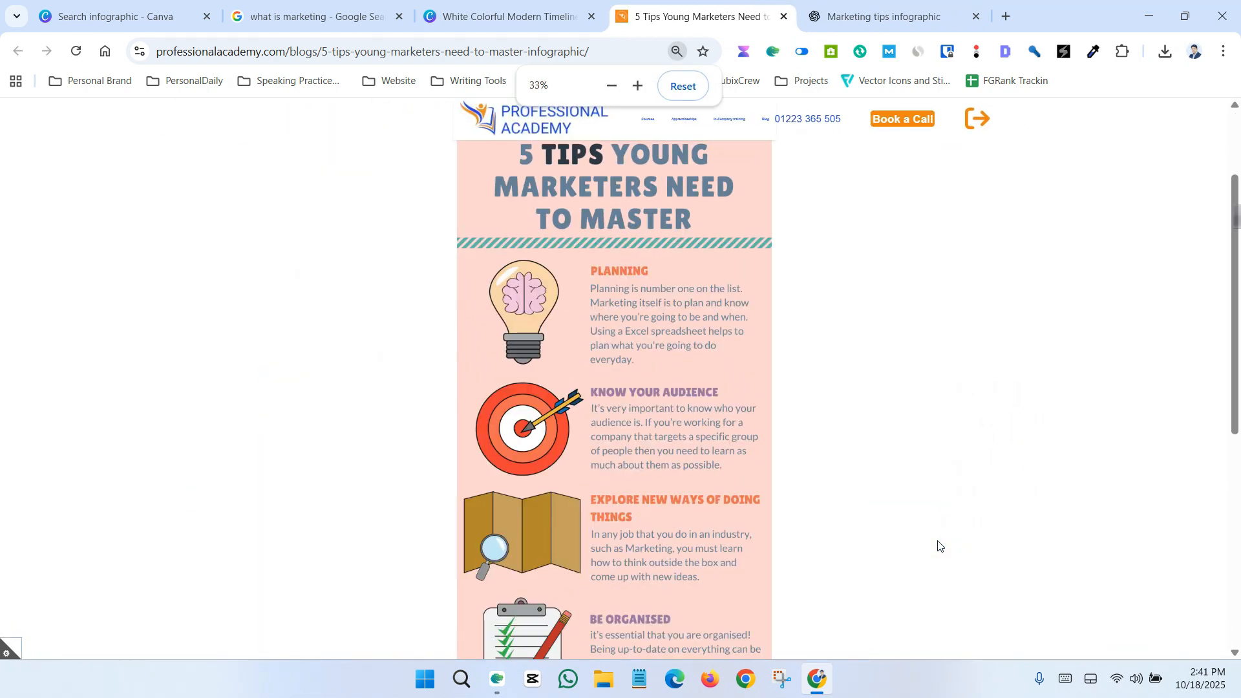
scroll(941, 547, up, 2)
scroll(942, 546, down, 3)
scroll(943, 545, up, 3)
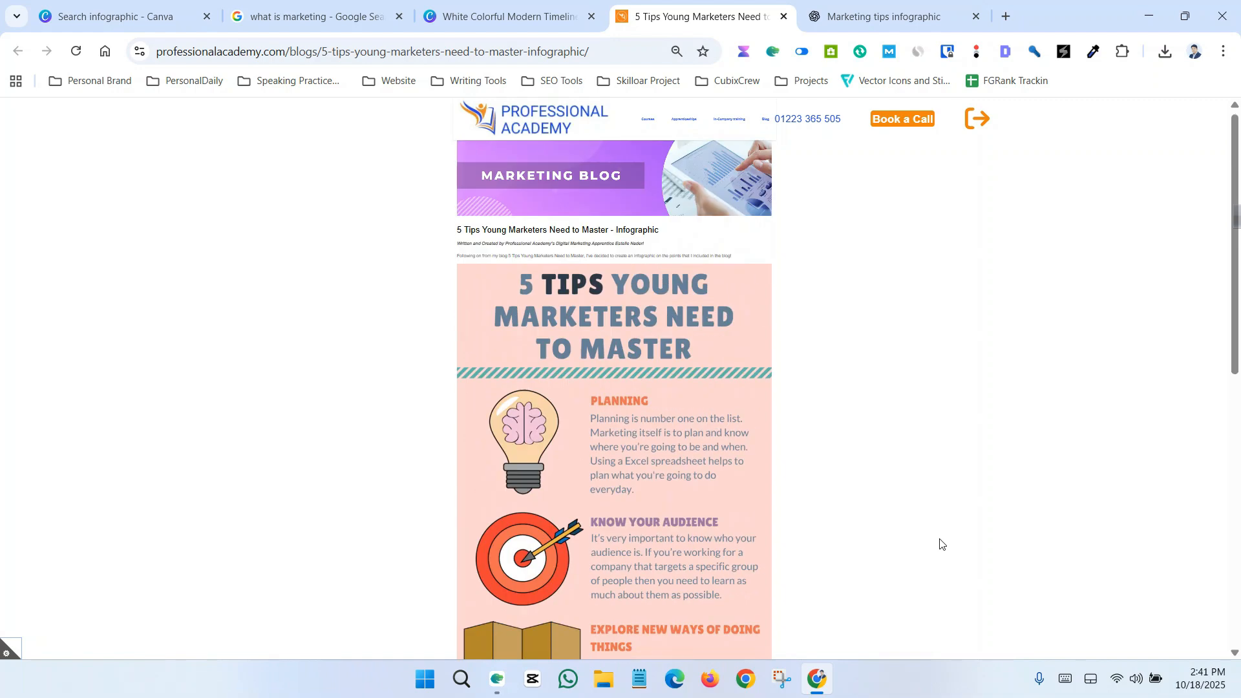
scroll(943, 545, down, 1)
- Switch back to Canva, narrow the title box so the title wraps onto three lines, and shift it clear of the curved lines
click(509, 17)
click(701, 17)
click(509, 17)
click(840, 218)
drag(953, 220, 908, 222)
click(1097, 407)
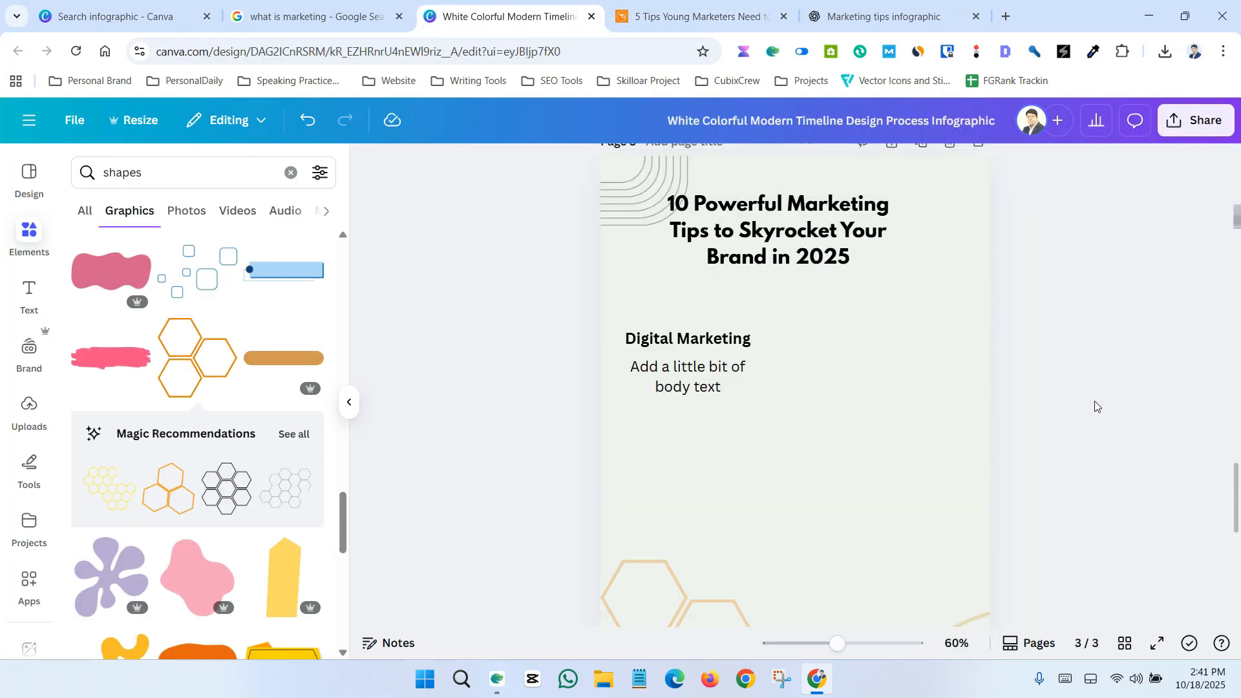
scroll(1098, 407, up, 2)
drag(785, 393, 803, 378)
- Set page 3's background to the light purple document color
click(666, 382)
click(707, 469)
click(773, 166)
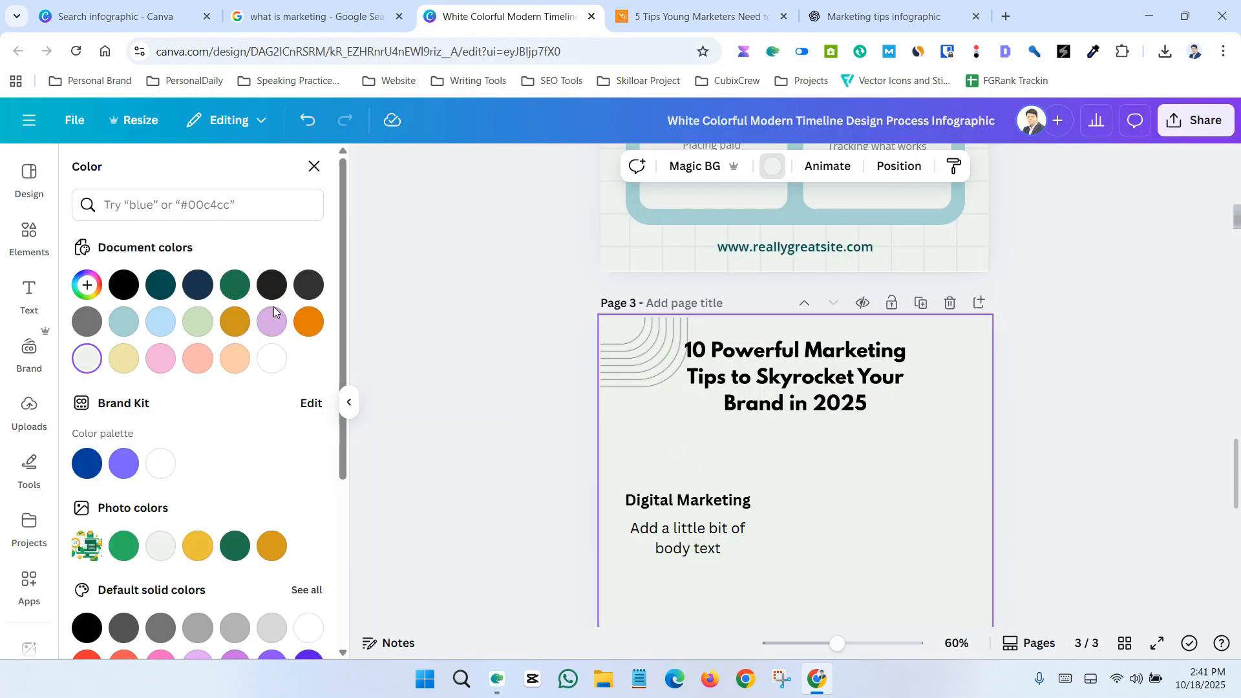
click(273, 310)
- Adjust the title box's width to keep three lines and color "10 Powerful Marketing" red (#FF0000)
click(747, 371)
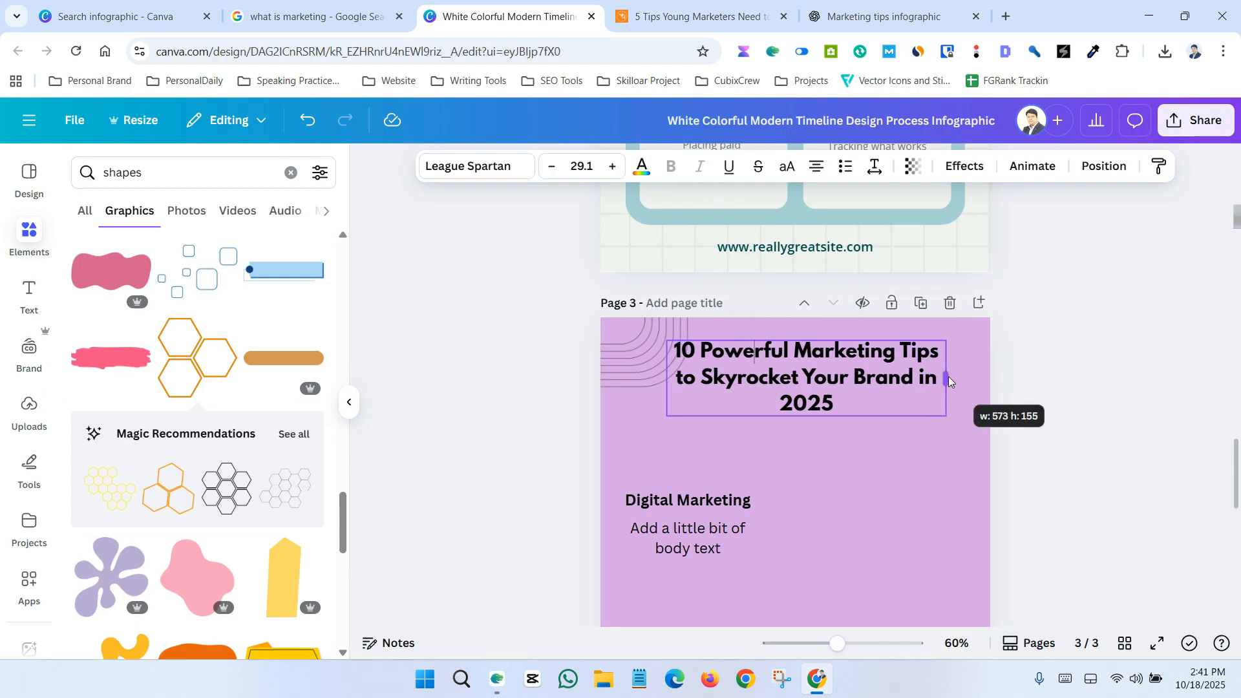
drag(976, 381, 914, 381)
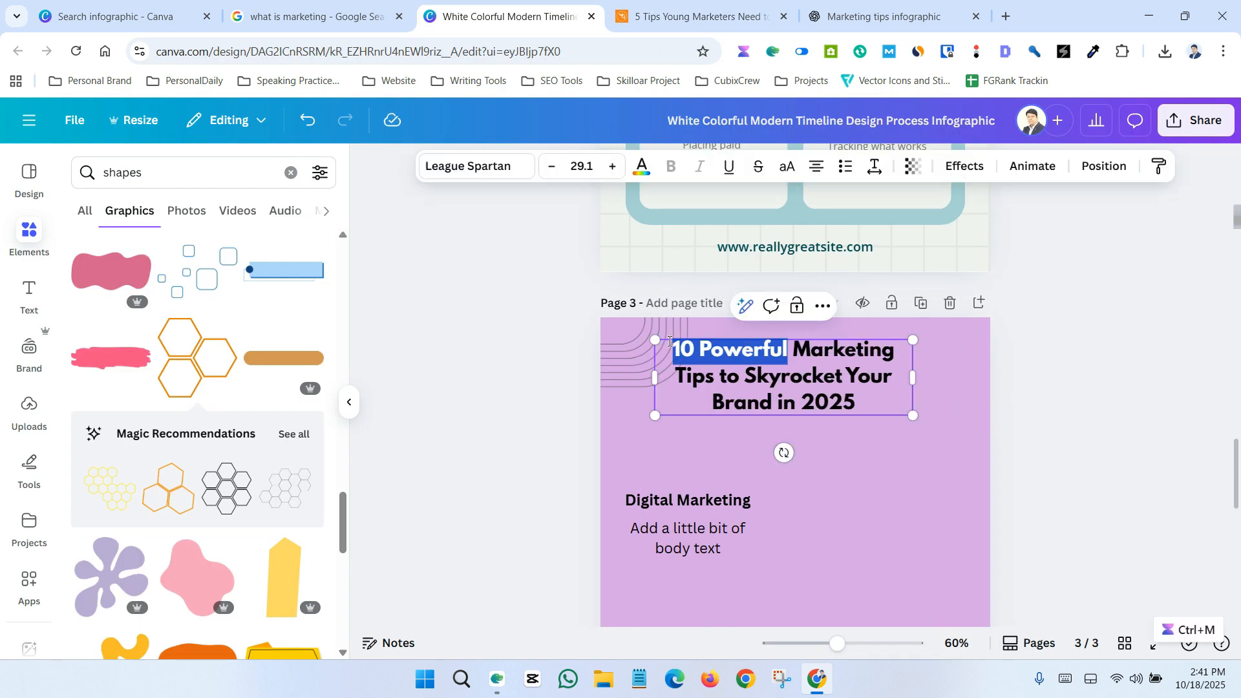
click(641, 167)
click(86, 285)
drag(284, 336, 401, 296)
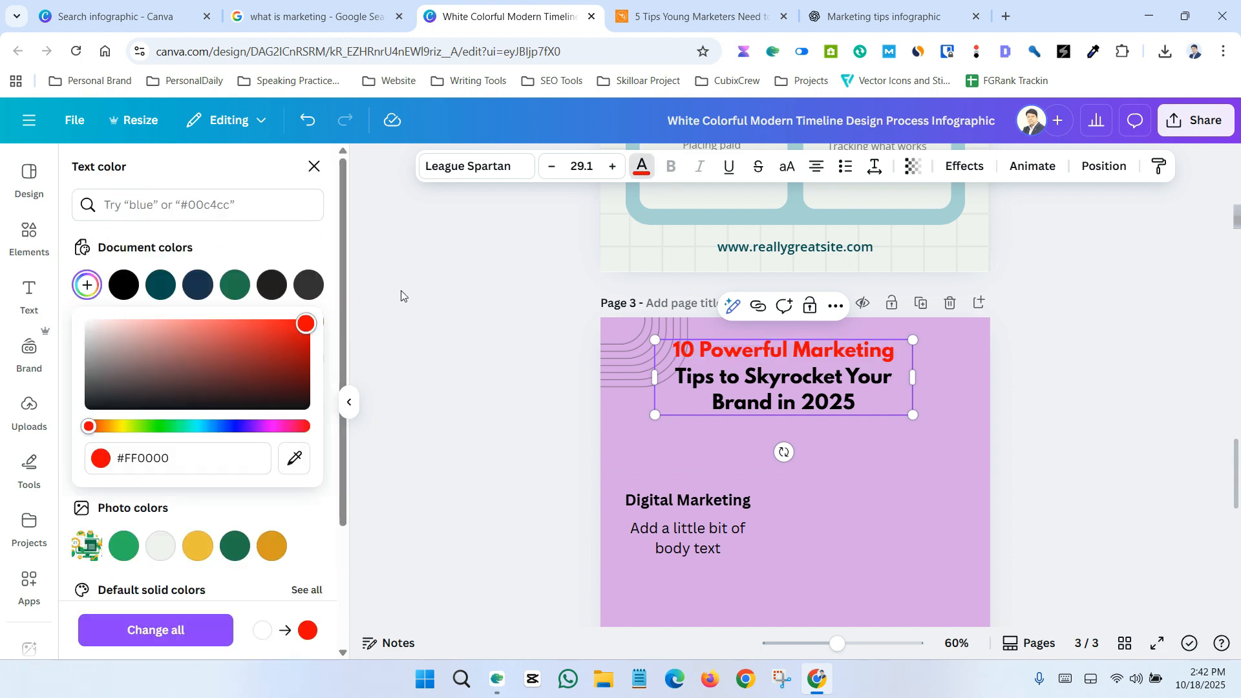
- Color the title's remaining words "Tips to Skyrocket Your Brand in 2025" with the dark teal document color
drag(713, 403, 689, 271)
click(642, 168)
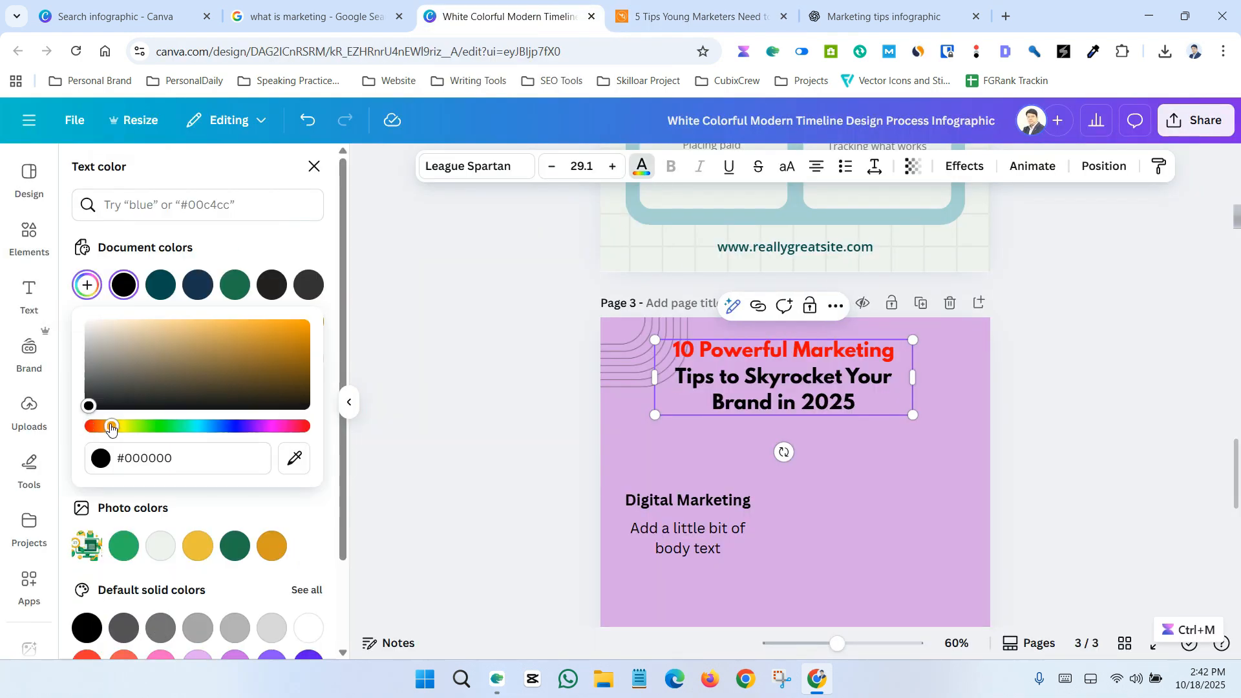
click(305, 382)
click(86, 285)
click(161, 285)
- Replace the "Digital Marketing" heading with ChatGPT's first tip heading, "Hook in 3 Seconds"
click(699, 16)
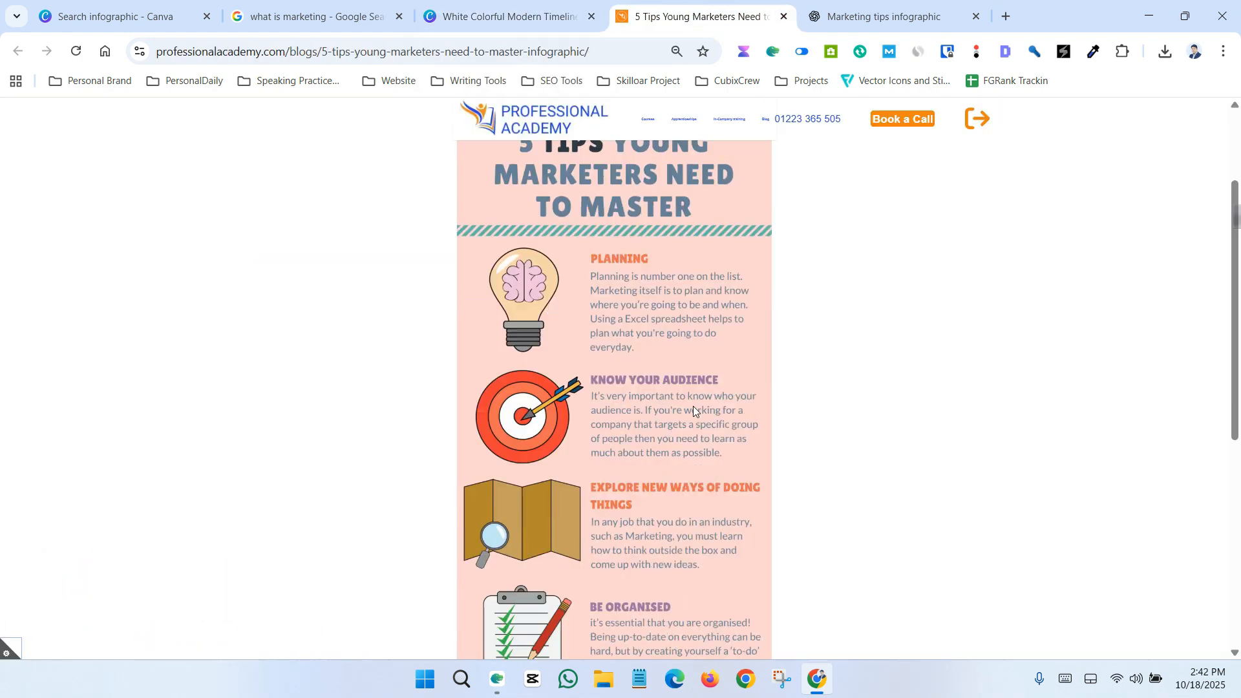
click(879, 16)
click(699, 16)
click(557, 5)
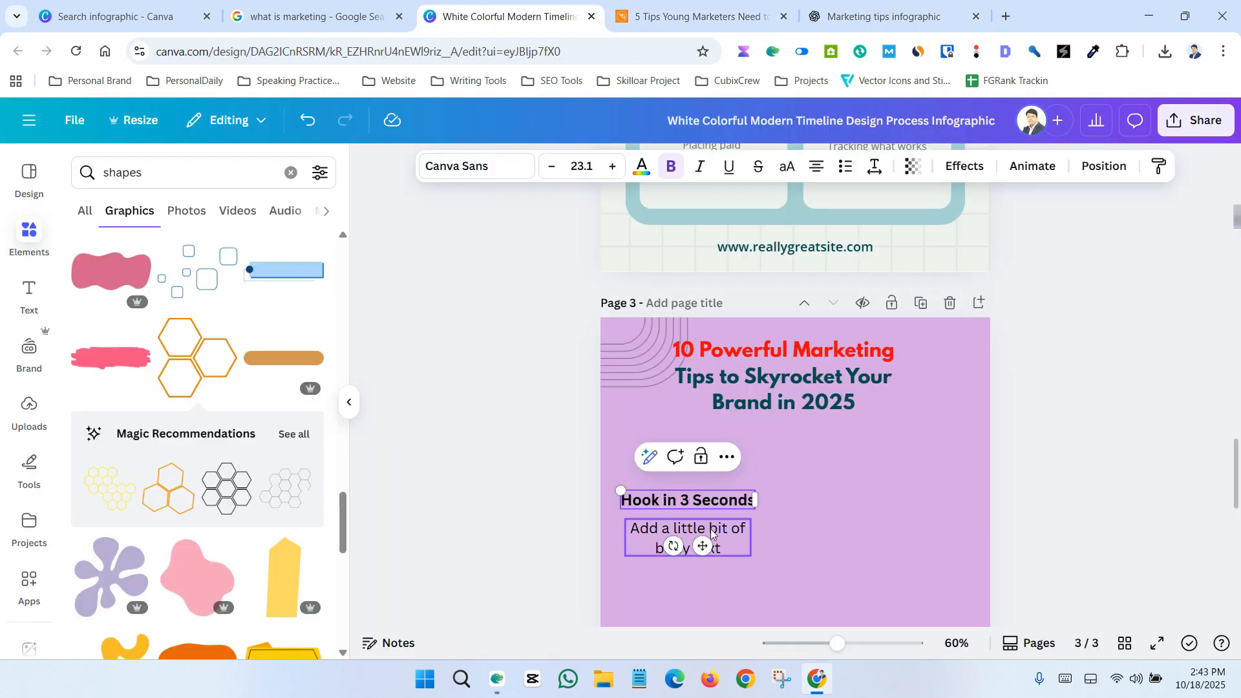
- Replace the placeholder body with ChatGPT's "Your audience scrolls fast — grab attention instantly with bold visuals or curiosity-driven hooks."
click(886, 16)
click(511, 17)
text(Your audience scrolls fast — grab attention instantly with bold visuals or curiosity-driven hooks.)
- Move the tip heading and resize its left-aligned body text to three lines on page 3's right side, leaving space beside them
scroll(707, 349, down, 3)
drag(750, 346, 984, 346)
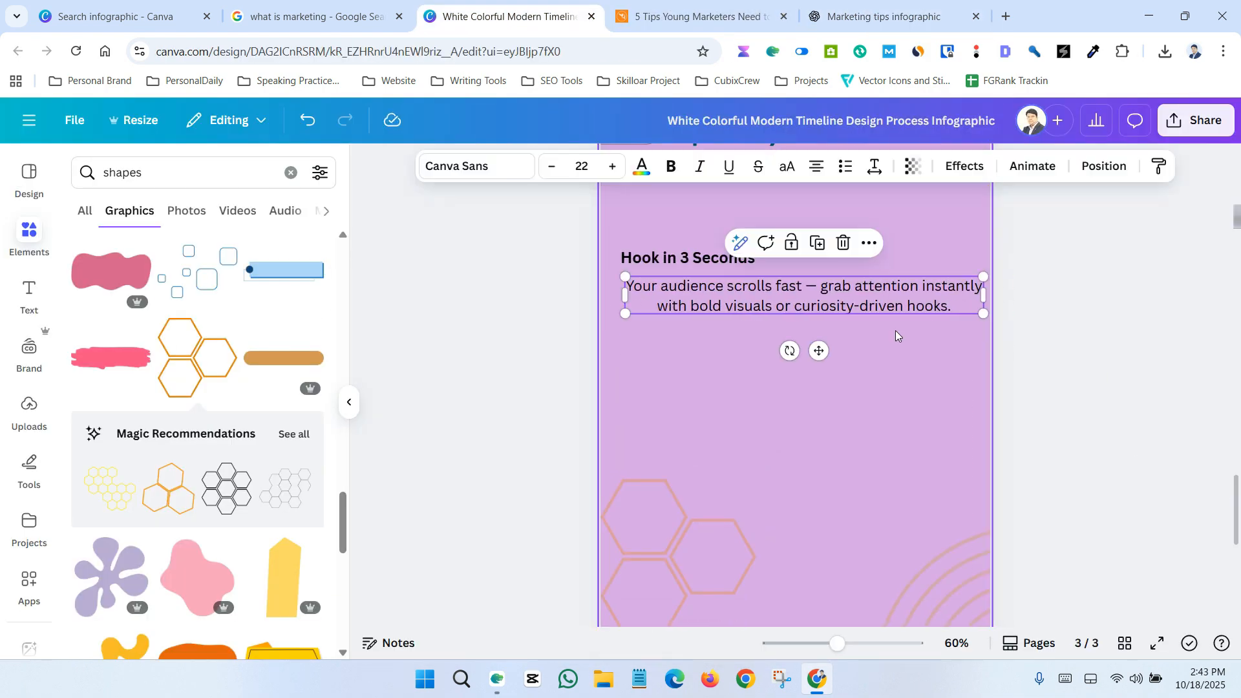
drag(625, 259, 773, 258)
click(802, 306)
drag(623, 305, 725, 305)
click(815, 306)
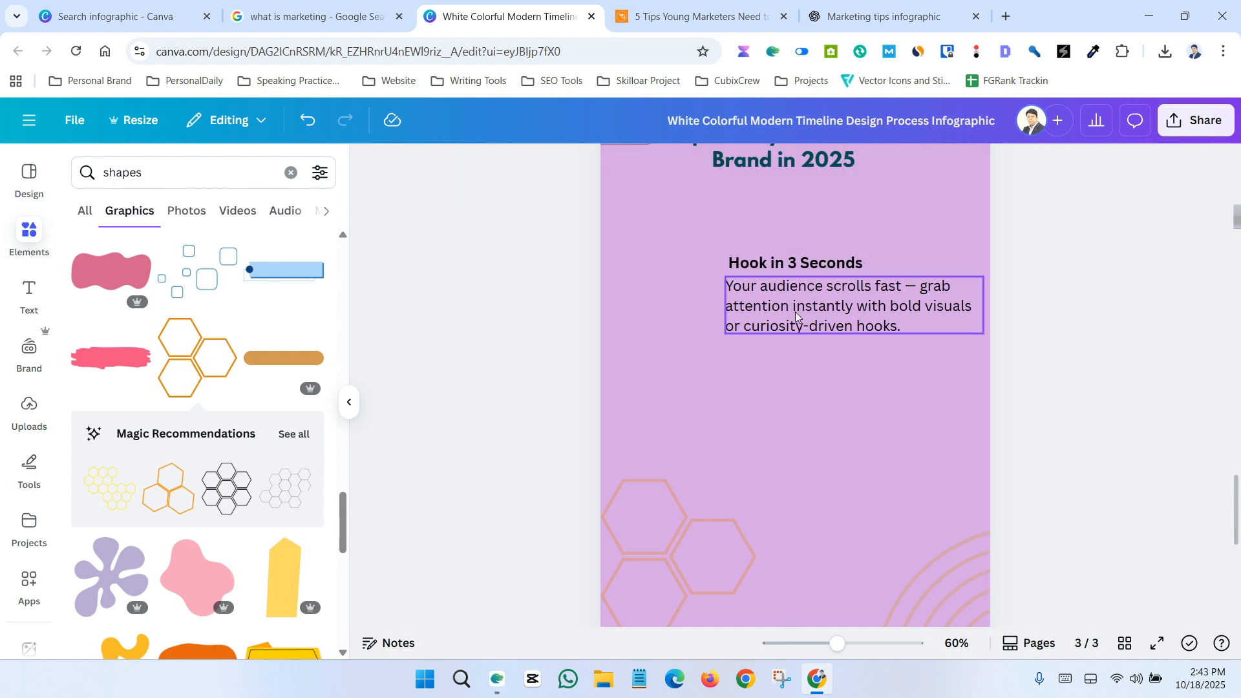
- Set the first tip's body text font to Glacial Indifference and its heading font to Poppins
click(477, 166)
click(156, 356)
click(795, 262)
click(477, 167)
click(127, 324)
- Search the graphics for "hook" and place the red fish with fishing hook illustration, scaled down, beside the first tip
scroll(845, 349, up, 2)
click(29, 236)
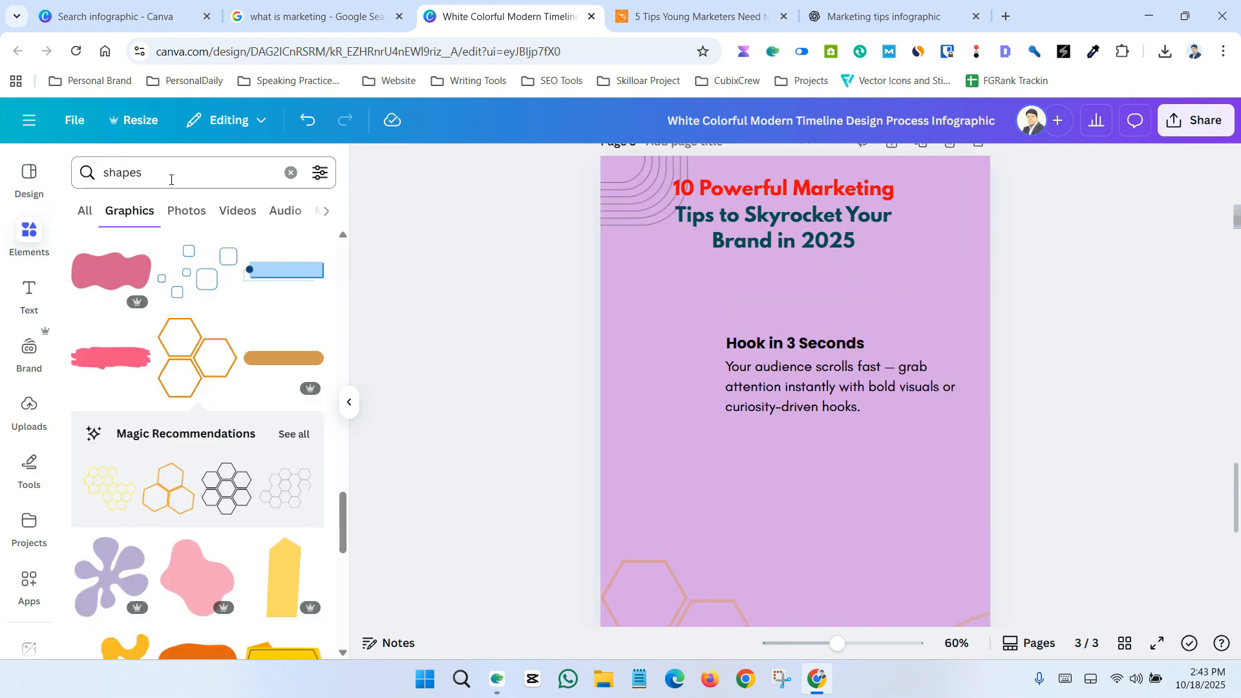
click(194, 173)
text(hook)
key(Return)
scroll(194, 388, down, 3)
drag(284, 437, 770, 425)
drag(783, 488, 695, 414)
- Search for "line", stretch the blue brush line graphic across page 3 below the title, and recolor it peach
click(85, 182)
text(line)
key(Return)
scroll(194, 375, down, 5)
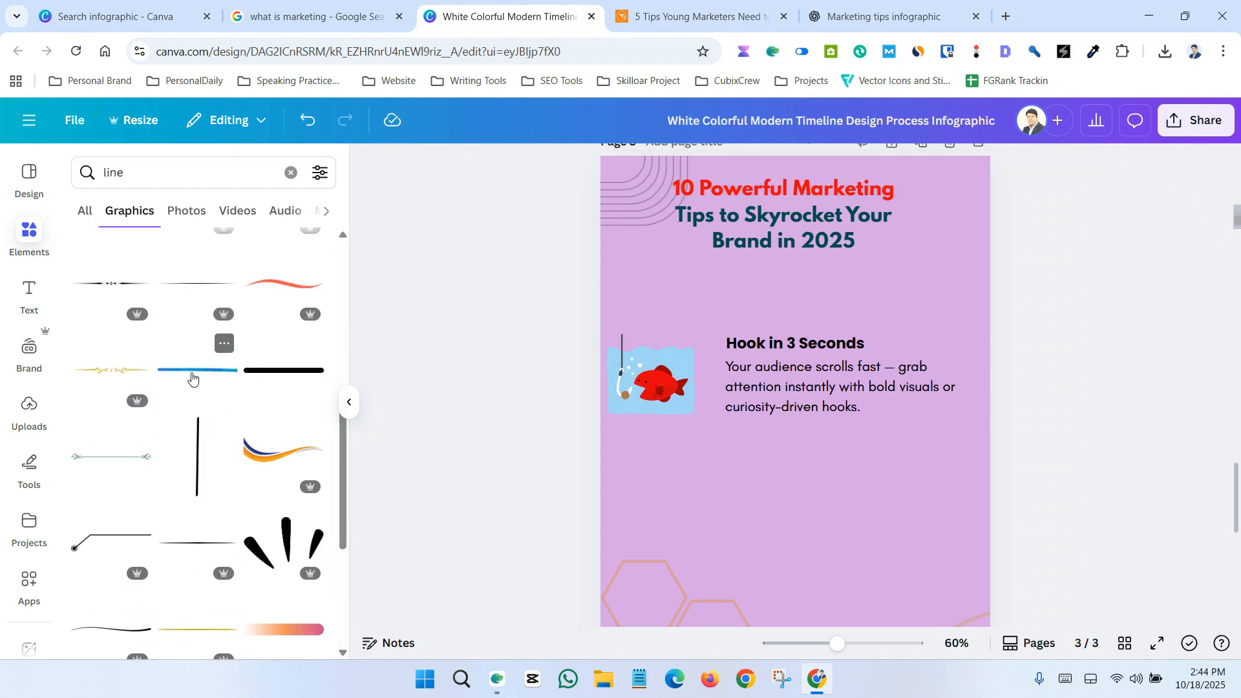
click(197, 370)
scroll(795, 453, up, 3)
drag(786, 575, 795, 376)
drag(914, 391, 994, 363)
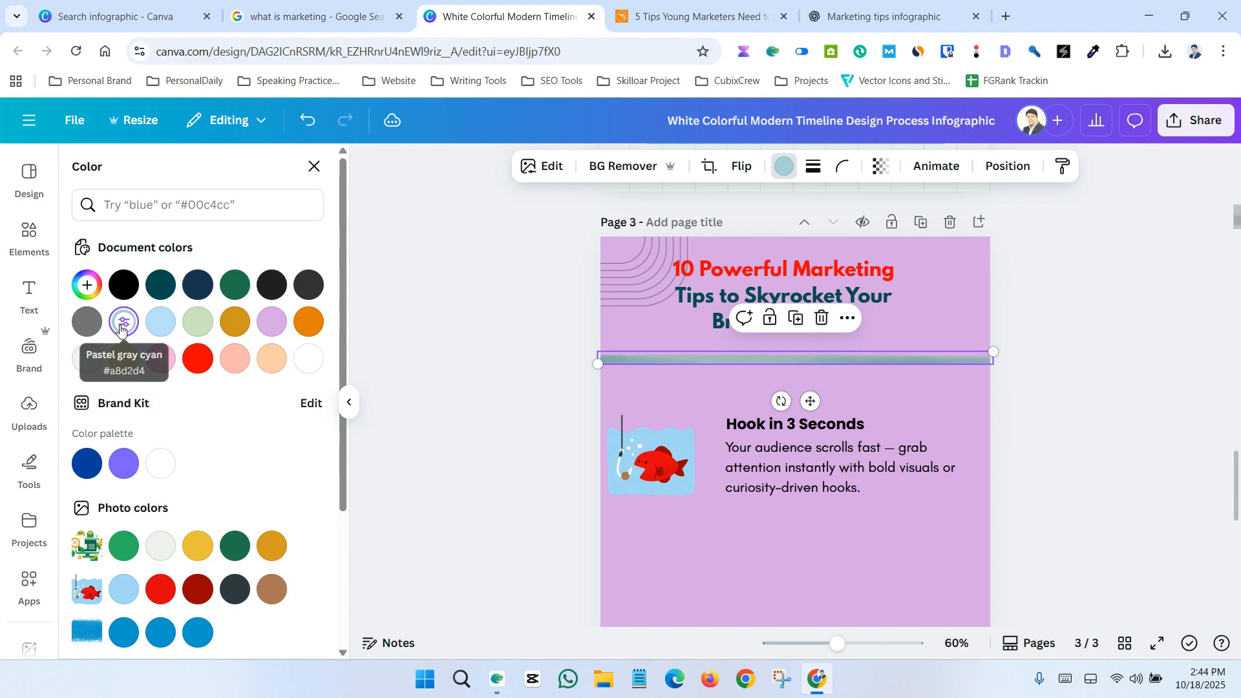
click(235, 359)
click(1045, 396)
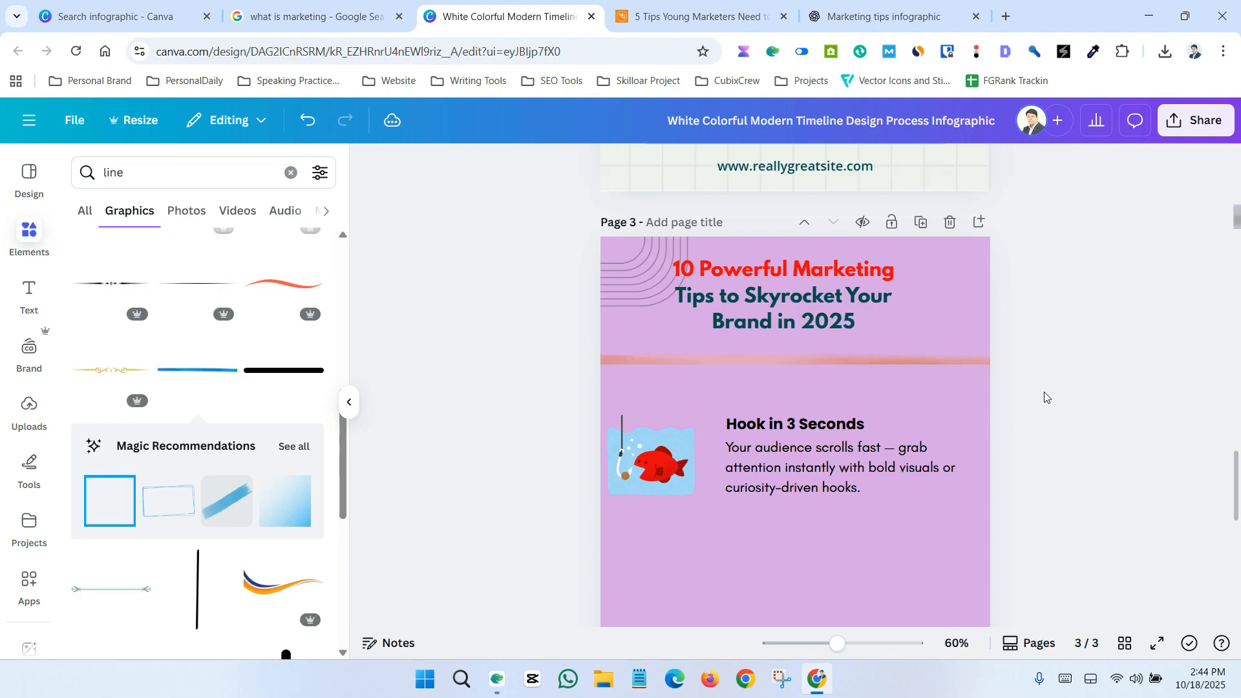
- Duplicate the first tip's fish graphic, heading and body text together repeatedly down page 3
scroll(1044, 396, down, 2)
click(651, 298)
shift+click(795, 263)
shift+click(797, 300)
key(ctrl+d)
key(ctrl+d)
key(ctrl+d)
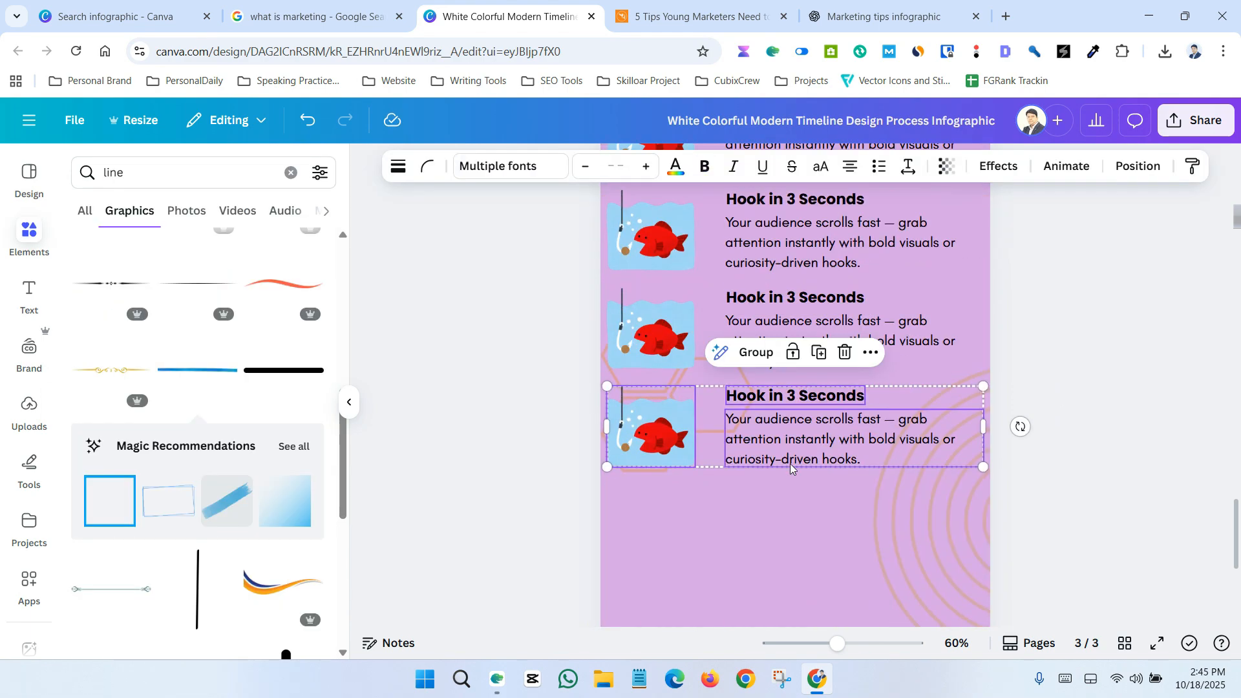
key(Escape)
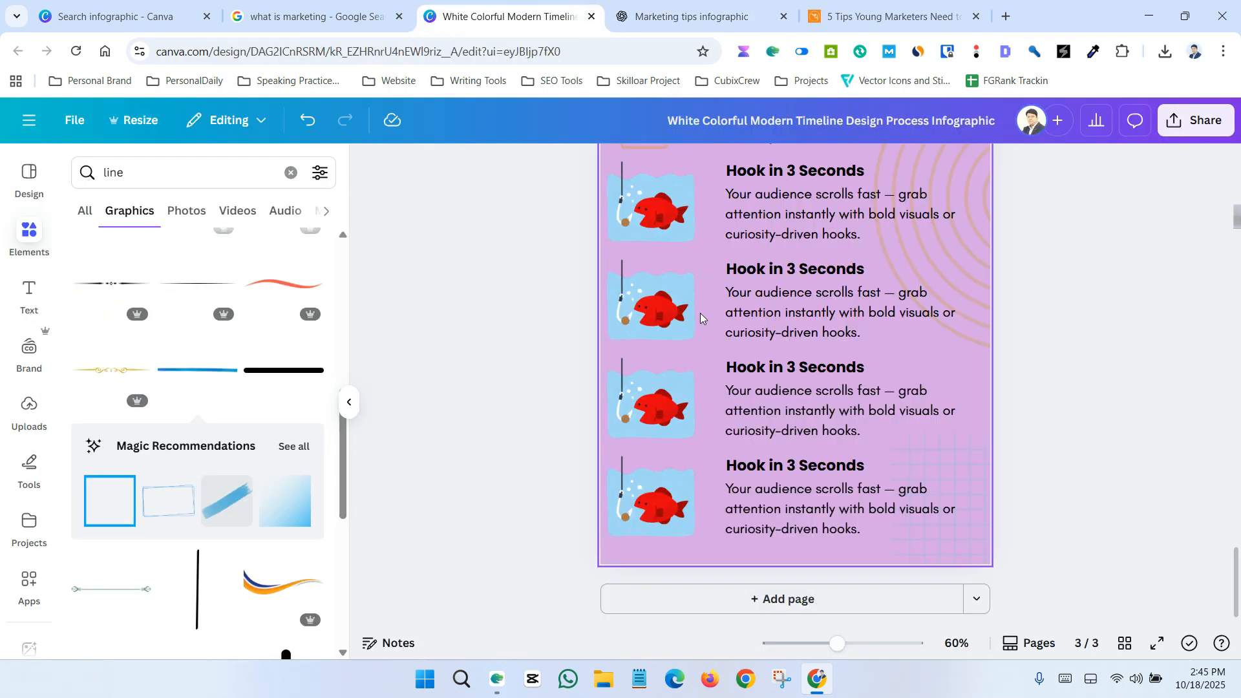
- Reduce the first tip's body text to size 18.8 in a box about 503 wide, and shrink its fish graphic slightly
scroll(796, 388, up, 3)
click(795, 424)
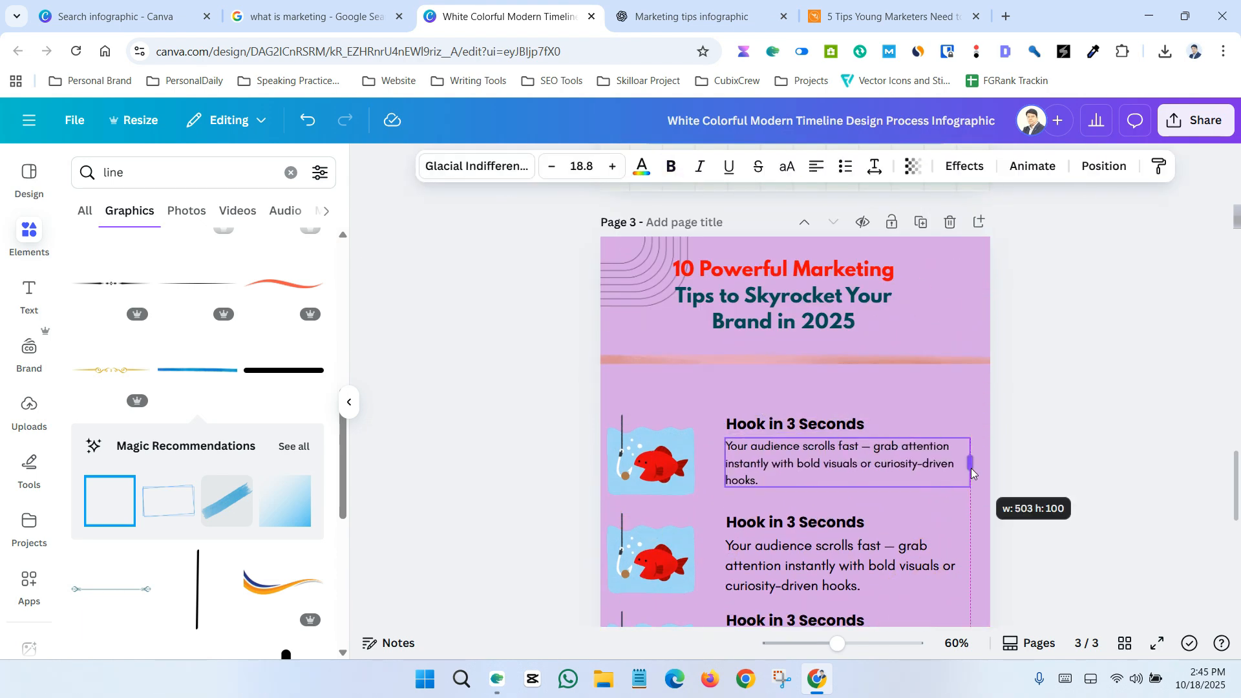
click(651, 454)
drag(695, 496, 686, 487)
- Delete all duplicated tip blocks below the first tip on page 3
scroll(686, 487, down, 2)
drag(549, 354, 1024, 582)
key(Delete)
- Duplicate the resized fish graphic, heading and body text of the first tip as evenly spaced blocks down page 3
scroll(983, 535, up, 3)
click(647, 371)
shift+click(795, 343)
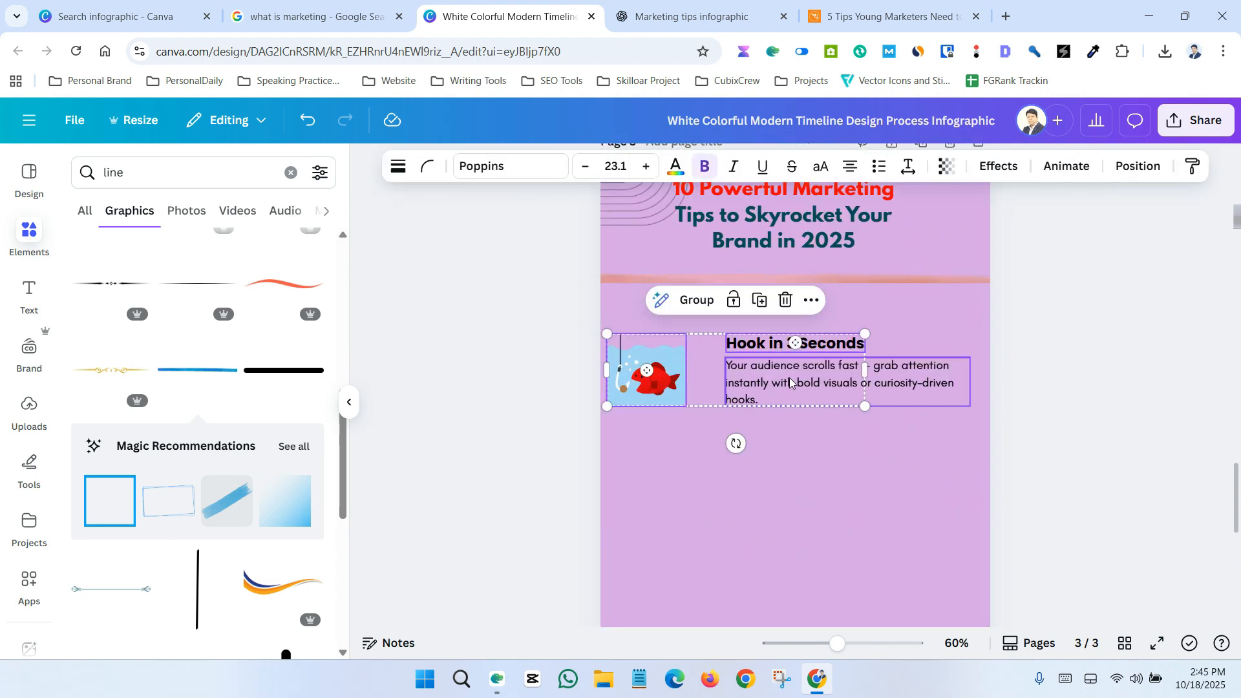
drag(779, 450, 780, 451)
key(ctrl+d)
scroll(964, 488, down, 1)
key(ctrl+d)
key(ctrl+d)
key(ctrl+d)
scroll(989, 493, down, 6)
key(ctrl+d)
key(ctrl+d)
key(ctrl+d)
key(ctrl+d)
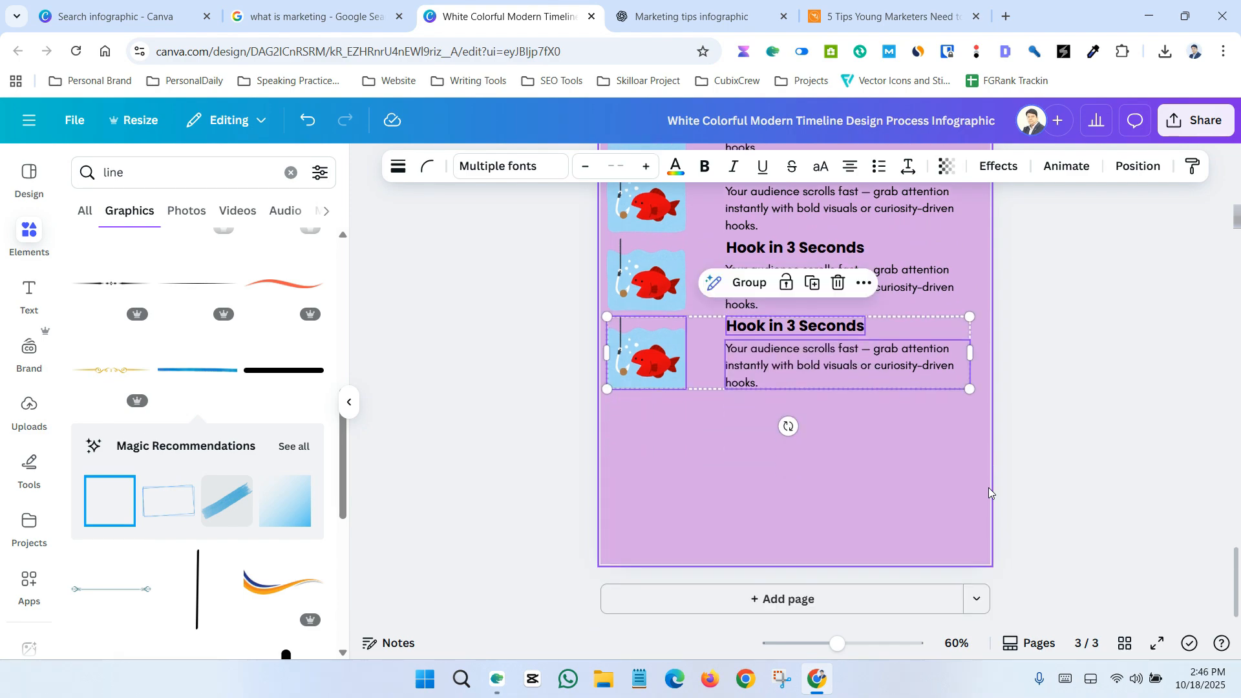
click(1128, 442)
- Replace the second tip's heading with "Sell Stories, Not Products" and widen its text box to fit one line
scroll(1128, 441, up, 1)
scroll(1128, 441, up, 10)
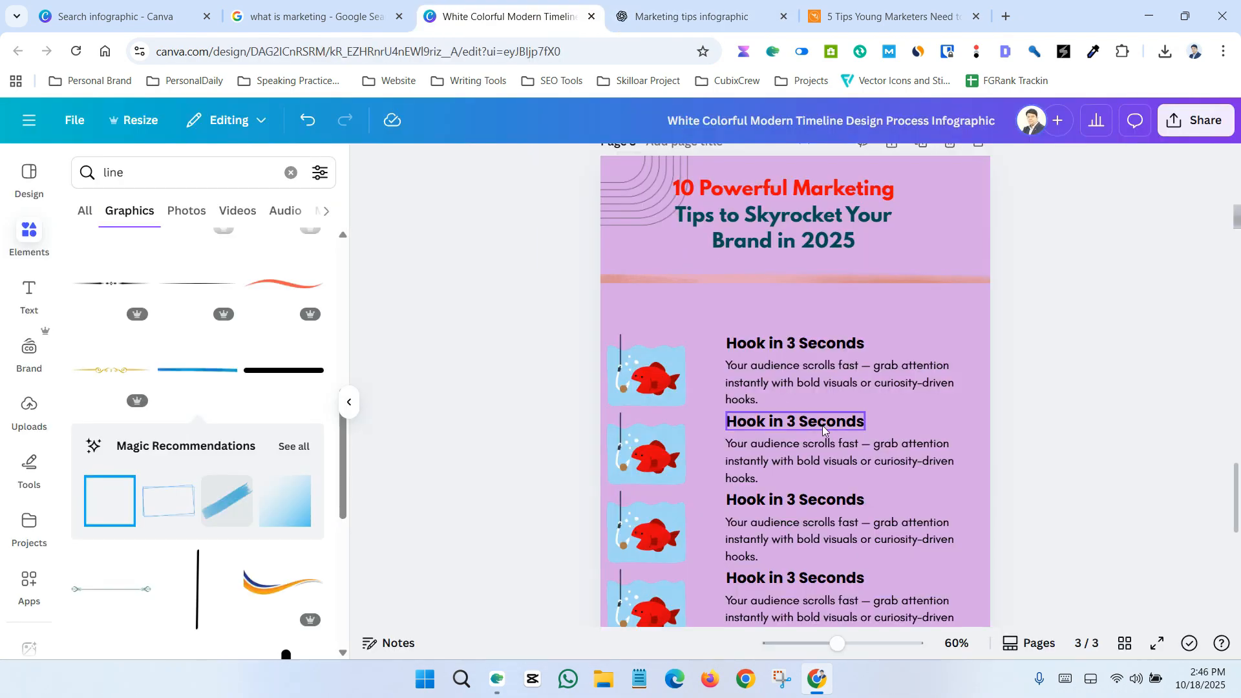
text(Sell Stories, Not Products)
drag(843, 422, 869, 422)
- Replace the second tip's body with ChatGPT's "Facts tell, stories sell. Turn every post into a mini story your audience relates to."
click(692, 17)
drag(333, 325, 781, 326)
right_click(762, 326)
click(812, 317)
click(509, 17)
double_click(839, 460)
key(ctrl+v)
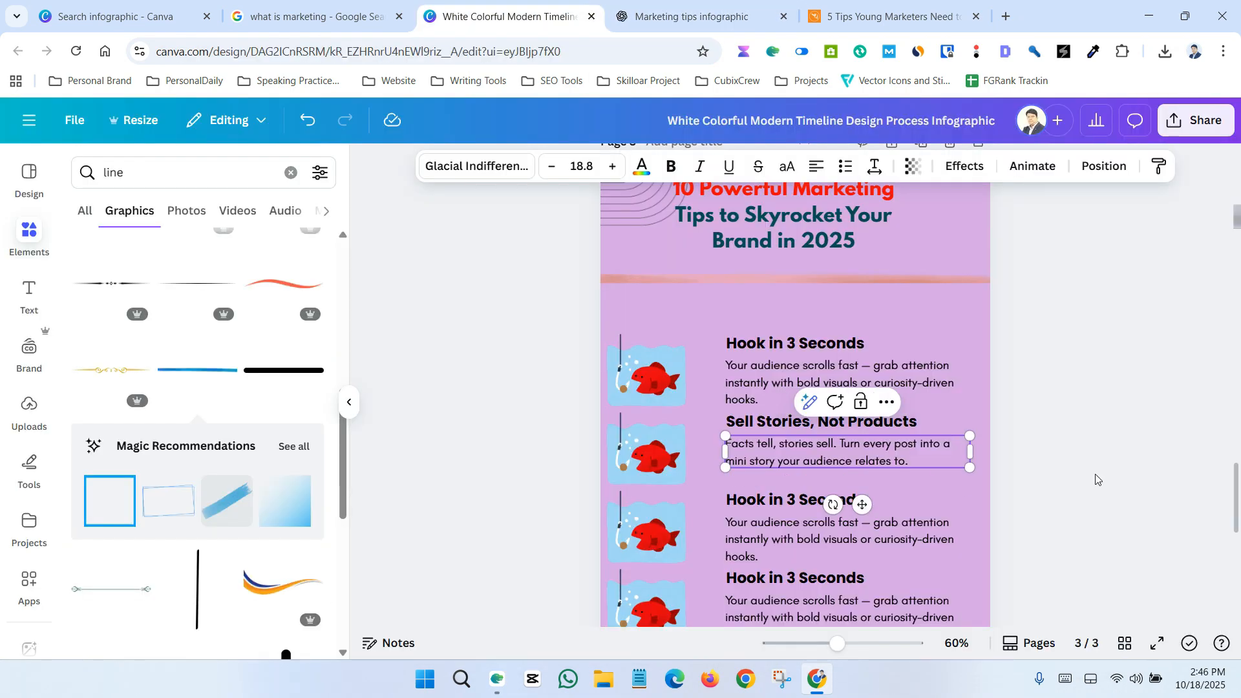
- Replace the fourth tip's heading with ChatGPT's "Be Everywhere (But Smartly)" and widen its text box to one line
drag(347, 347, 512, 347)
click(509, 17)
double_click(816, 335)
key(ctrl+v)
drag(814, 335, 856, 336)
- Replace the third tip's heading with "Be Everywhere (But Smartly)" and widen its text box to one line
click(692, 17)
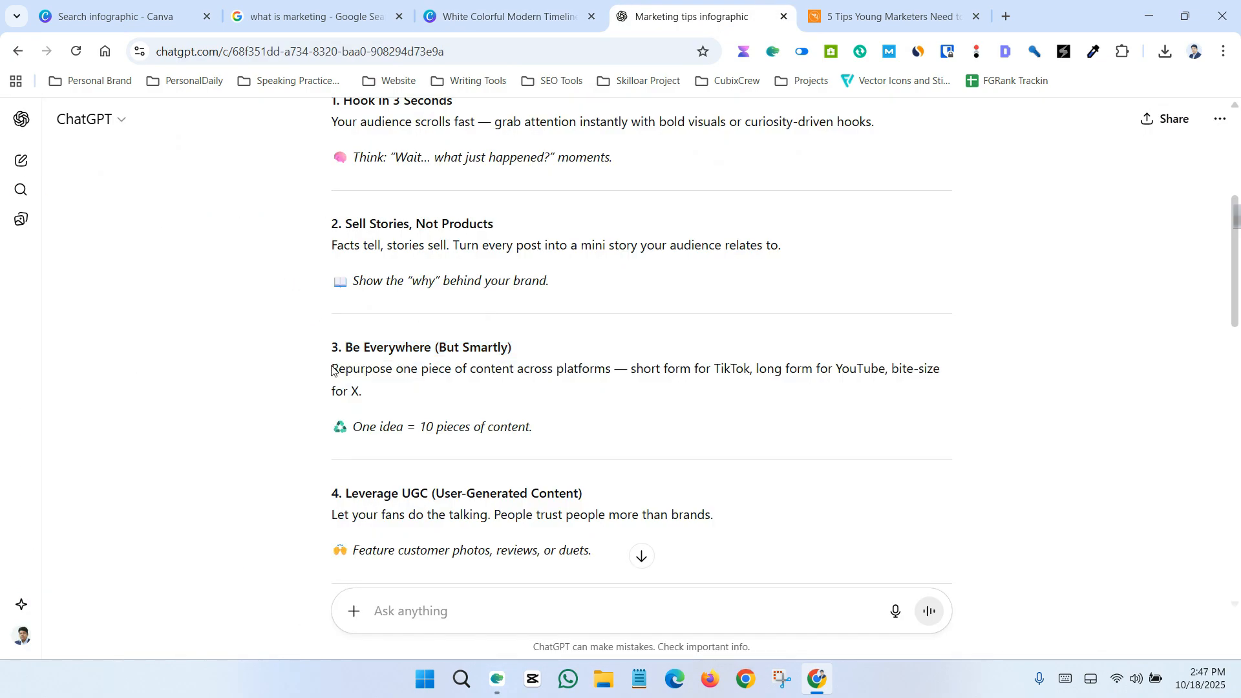
drag(333, 370, 362, 392)
click(509, 16)
scroll(789, 368, up, 3)
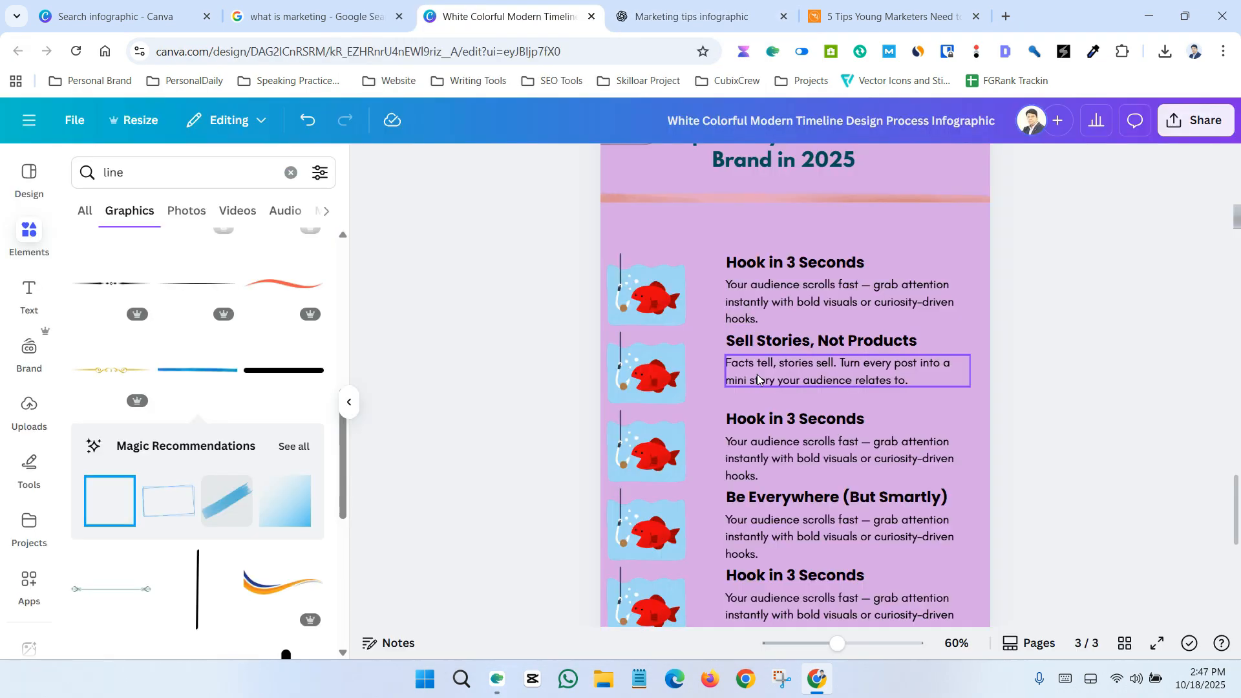
double_click(795, 420)
key(ctrl+v)
drag(818, 428, 859, 428)
- Replace the third tip's body with ChatGPT's "Repurpose one piece of content across platforms — short form for TikTok, long form for YouTube, bite-size for X."
click(691, 17)
click(508, 17)
double_click(801, 458)
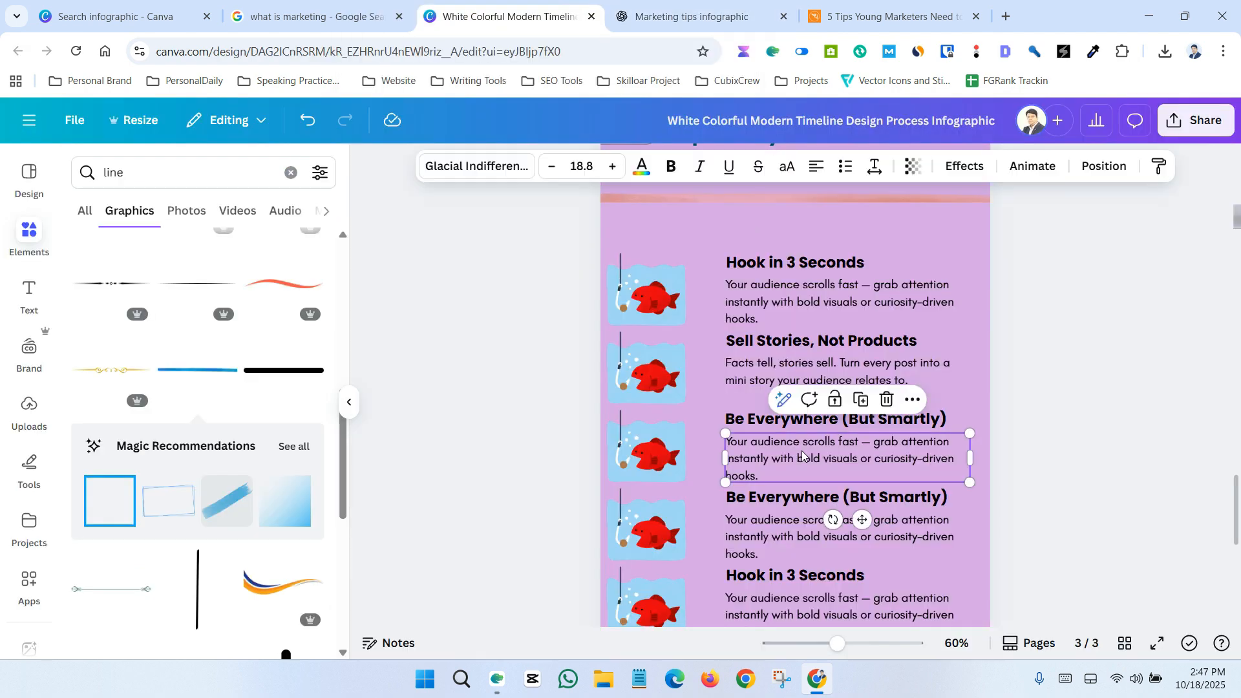
key(ctrl+v)
- Search the graphics for "story" and replace the second tip's fish with the black papers-and-quill graphic, scaled to fit
click(640, 393)
drag(133, 173, 58, 187)
text(story)
key(Return)
scroll(220, 518, down, 15)
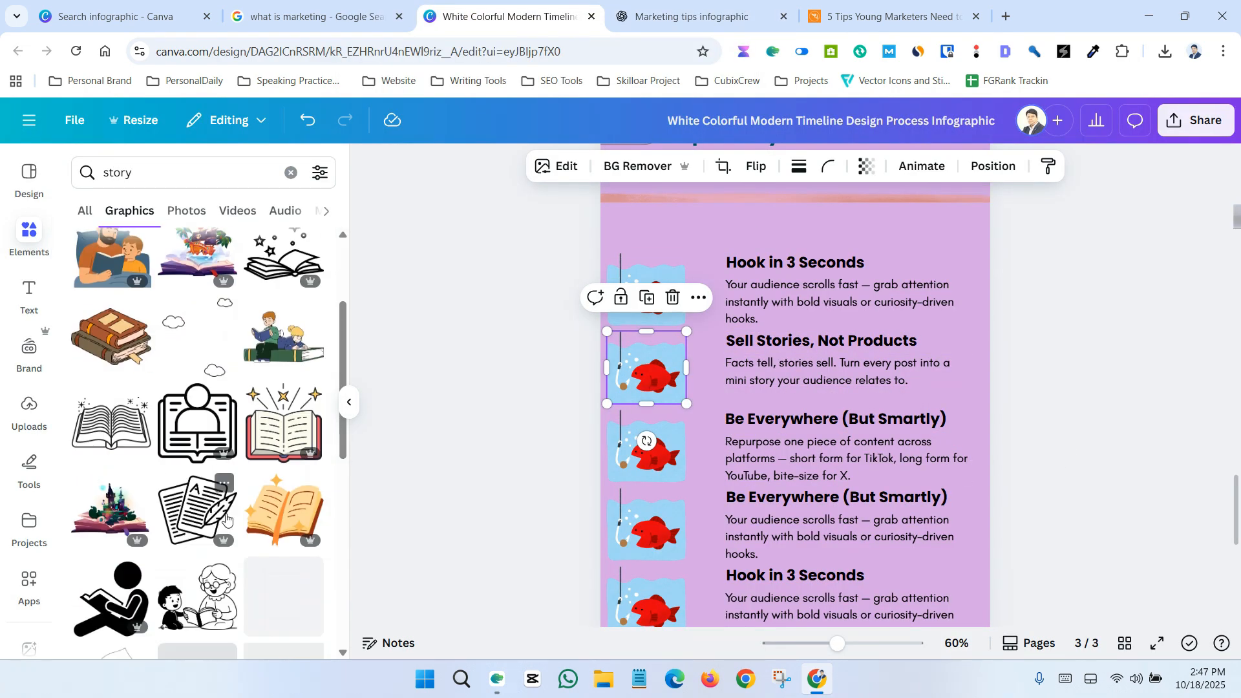
scroll(230, 577, up, 8)
scroll(220, 517, down, 1)
click(198, 349)
click(646, 370)
key(Delete)
drag(801, 549, 682, 387)
key(ctrl+z)
drag(768, 457, 693, 415)
- Replace the papers-and-quill graphic with the rainbow open-book illustration, scaled down to fit beside the second tip
scroll(220, 484, down, 13)
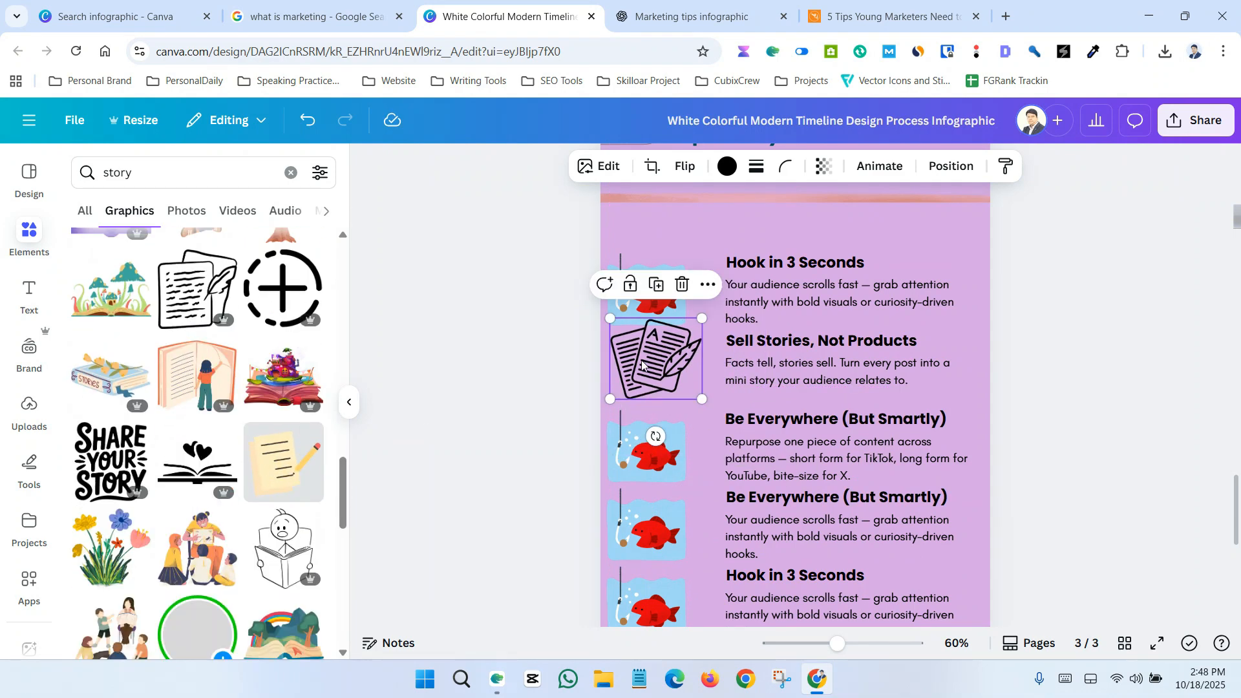
key(Delete)
scroll(246, 452, down, 4)
click(283, 394)
drag(639, 455, 808, 570)
drag(861, 603, 663, 363)
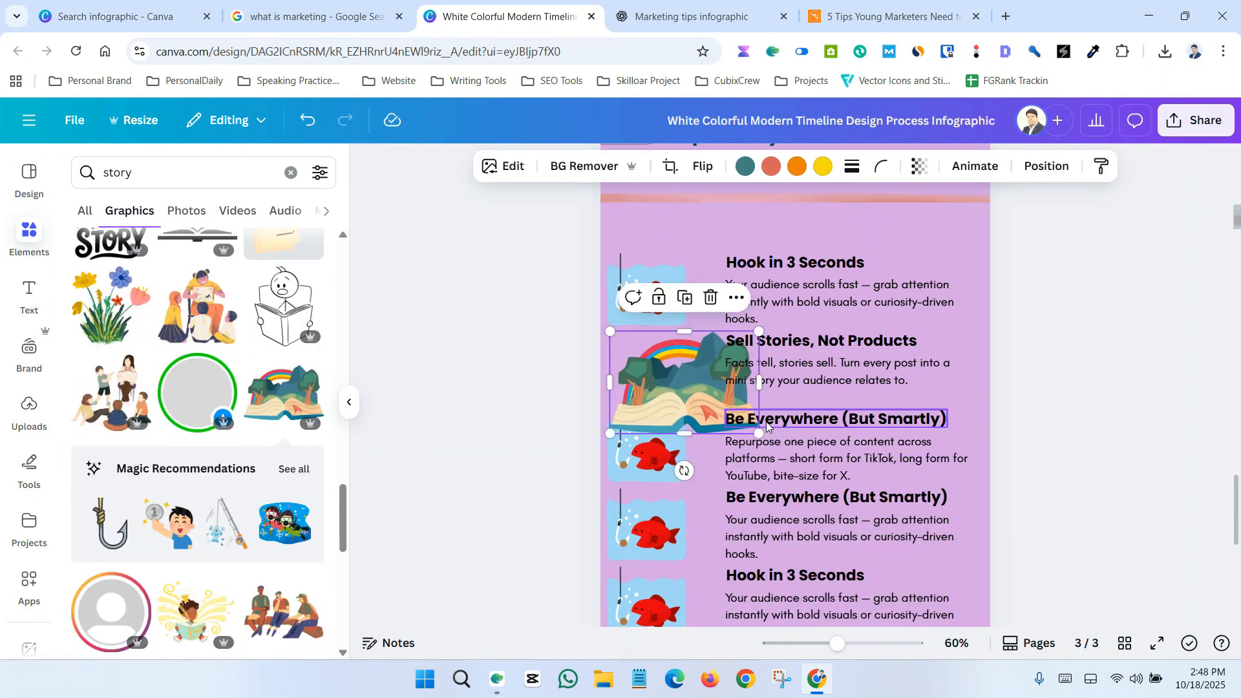
drag(753, 429, 688, 384)
drag(665, 360, 666, 363)
- Change the coral color in the second tip's open-book illustration to the bright red document color
click(646, 278)
click(650, 366)
click(771, 166)
click(122, 357)
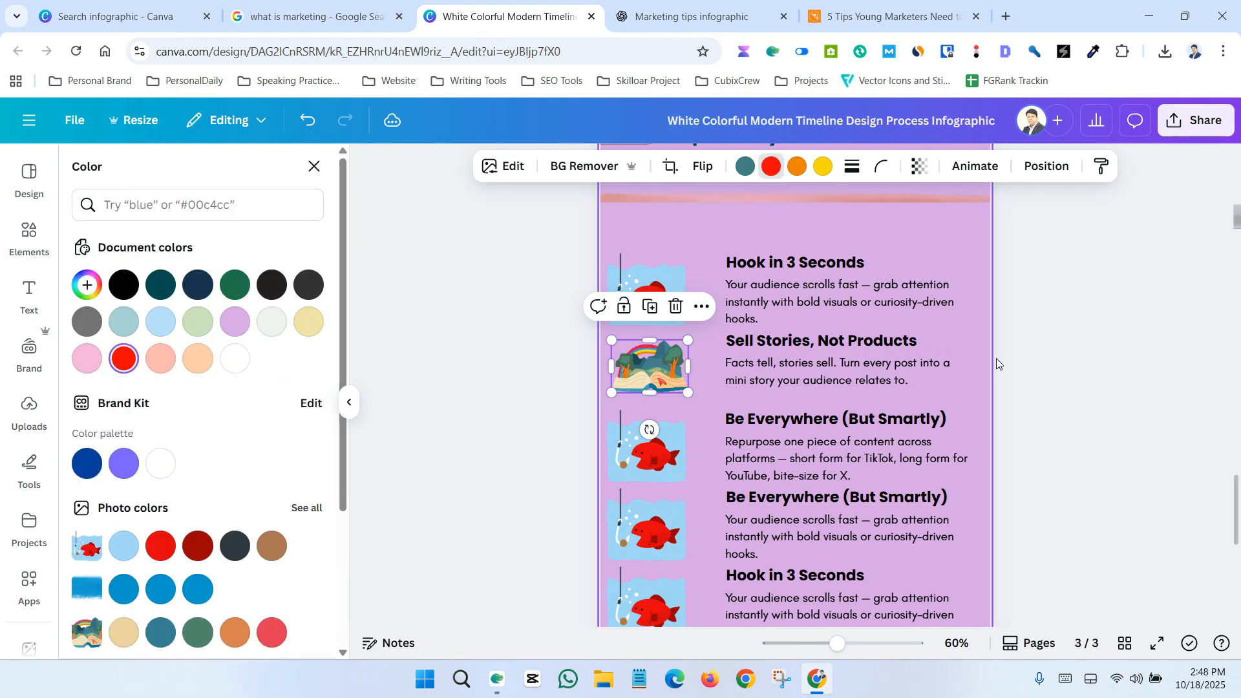
click(998, 362)
- Copy "Everywhere" from the third tip's heading and search the graphics for it
scroll(905, 362, down, 1)
click(647, 372)
click(643, 338)
key(ctrl+c)
click(29, 237)
drag(145, 172, 9, 183)
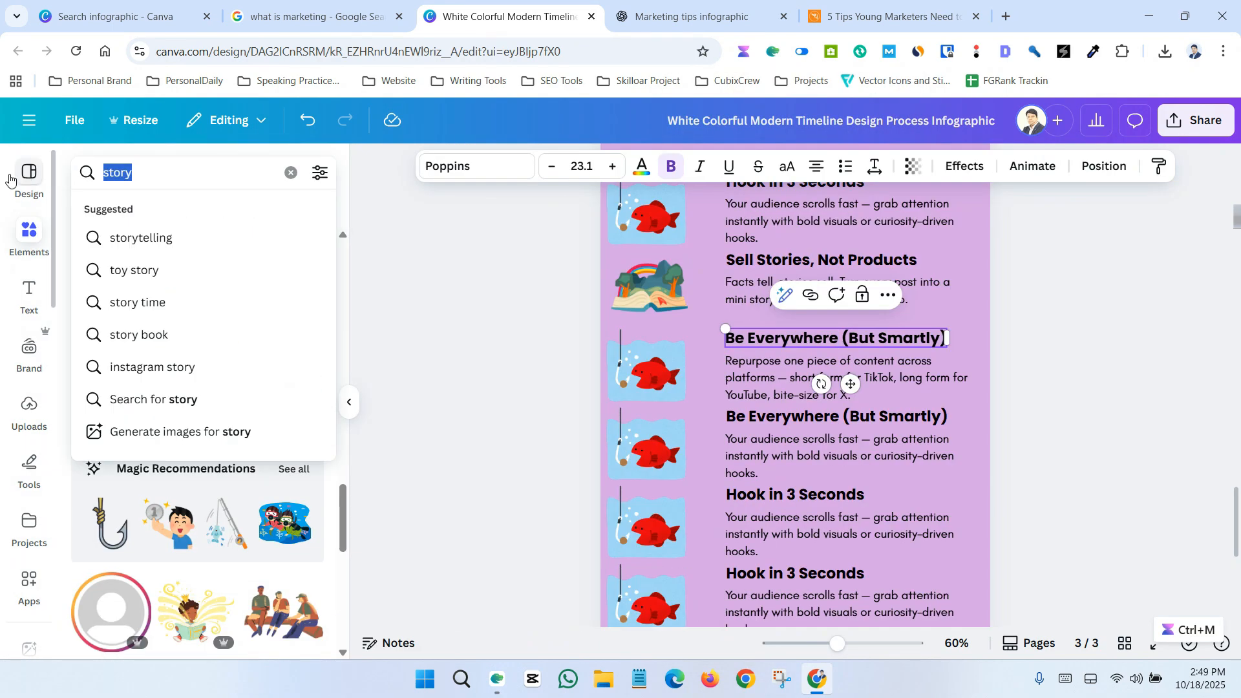
key(ctrl+v)
key(Return)
scroll(246, 402, down, 2)
- Replace the third tip's fish with the red globe-and-clock graphic, scaled down to fit beside the text
click(667, 373)
drag(111, 511, 679, 387)
drag(763, 457, 704, 404)
click(534, 405)
- Review the tip blocks on page 3 and compare their layout with the reference infographic
scroll(529, 409, up, 3)
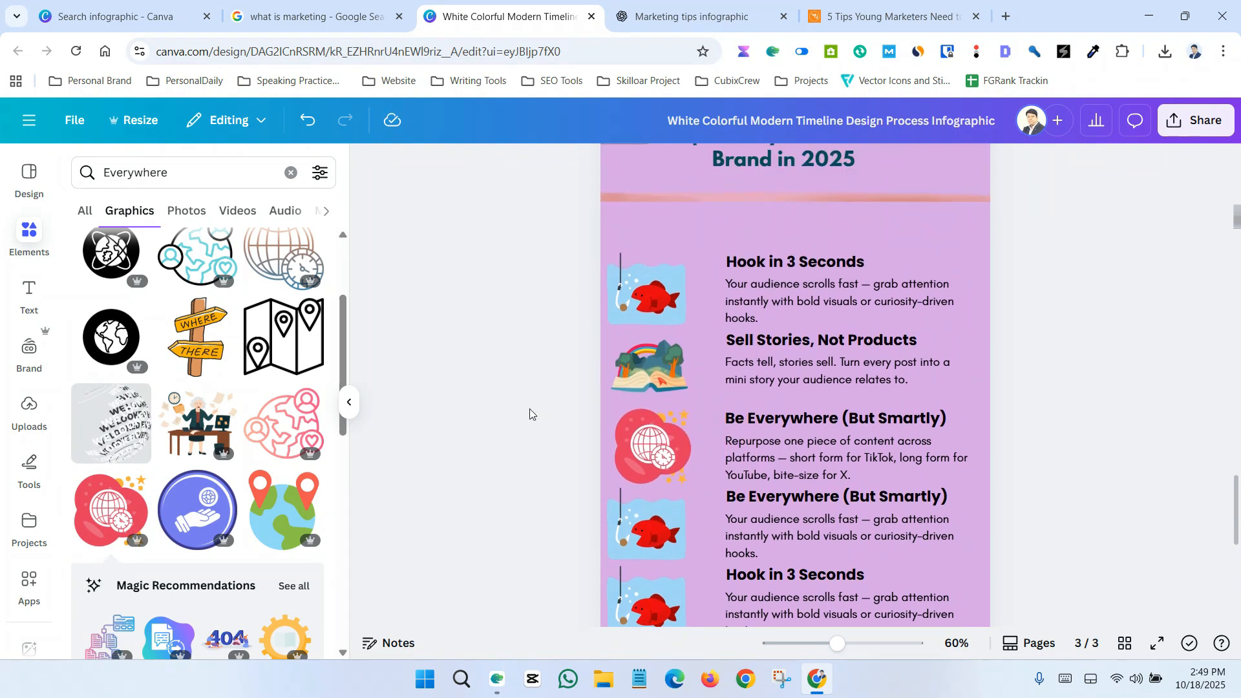
scroll(526, 414, down, 3)
scroll(627, 394, down, 1)
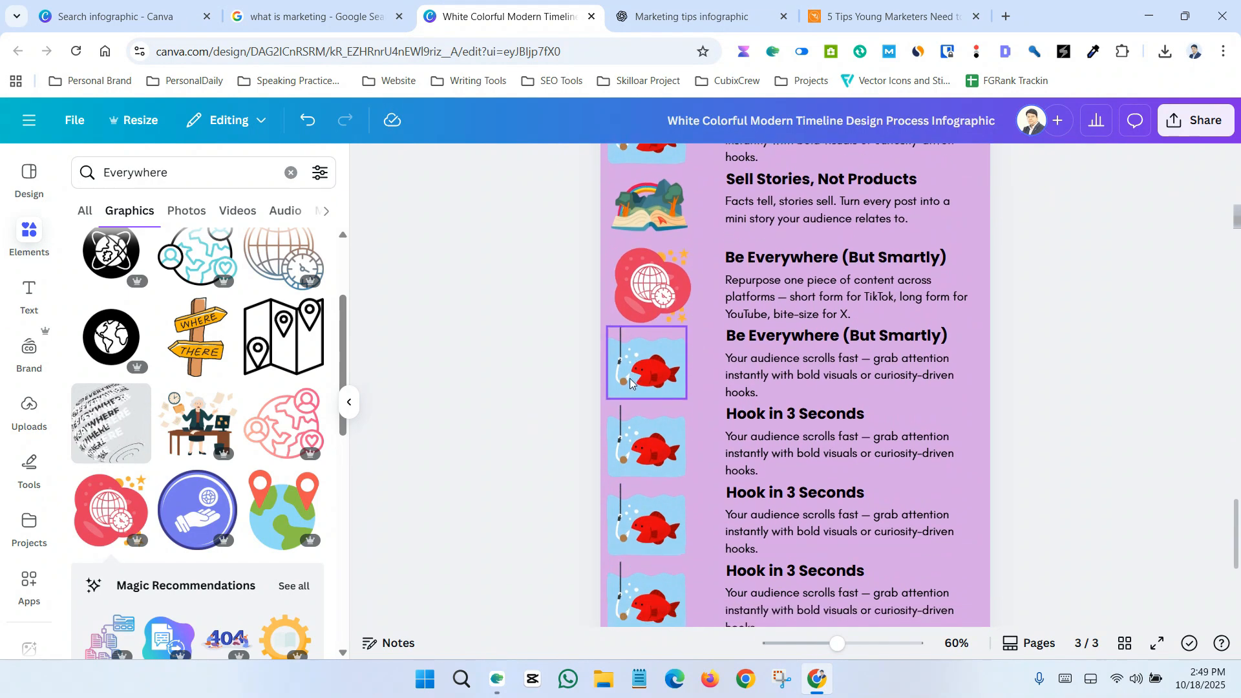
scroll(693, 394, down, 2)
scroll(721, 473, up, 5)
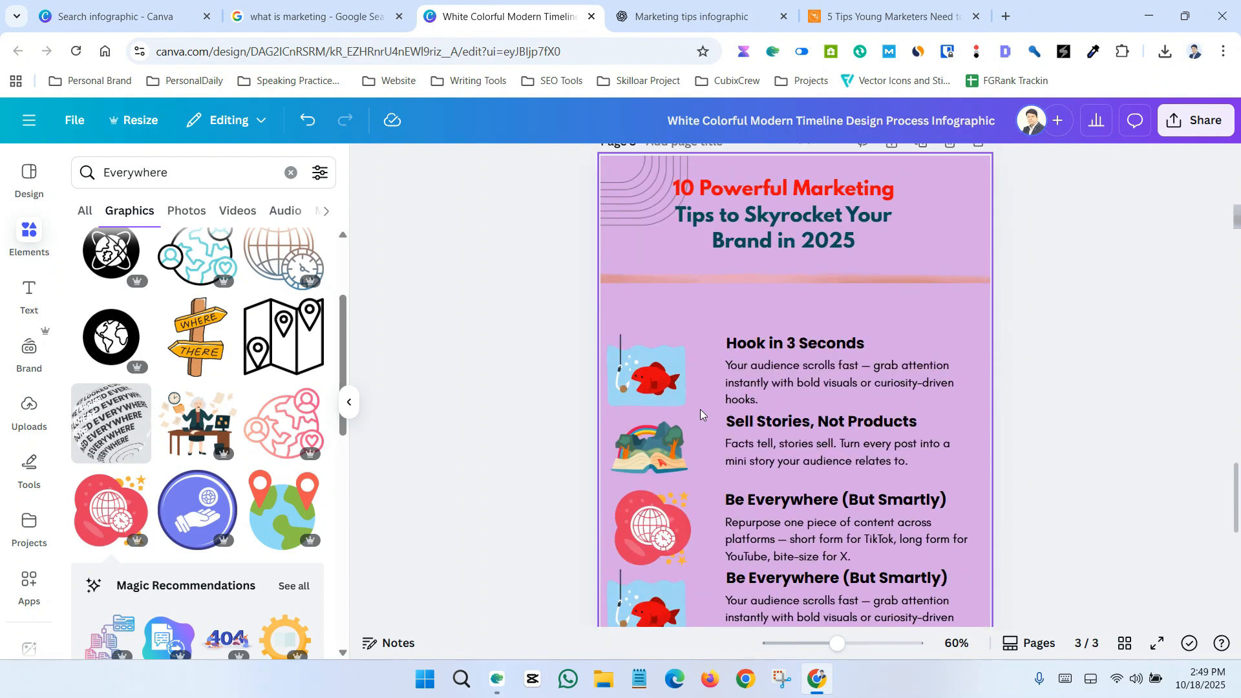
click(908, 5)
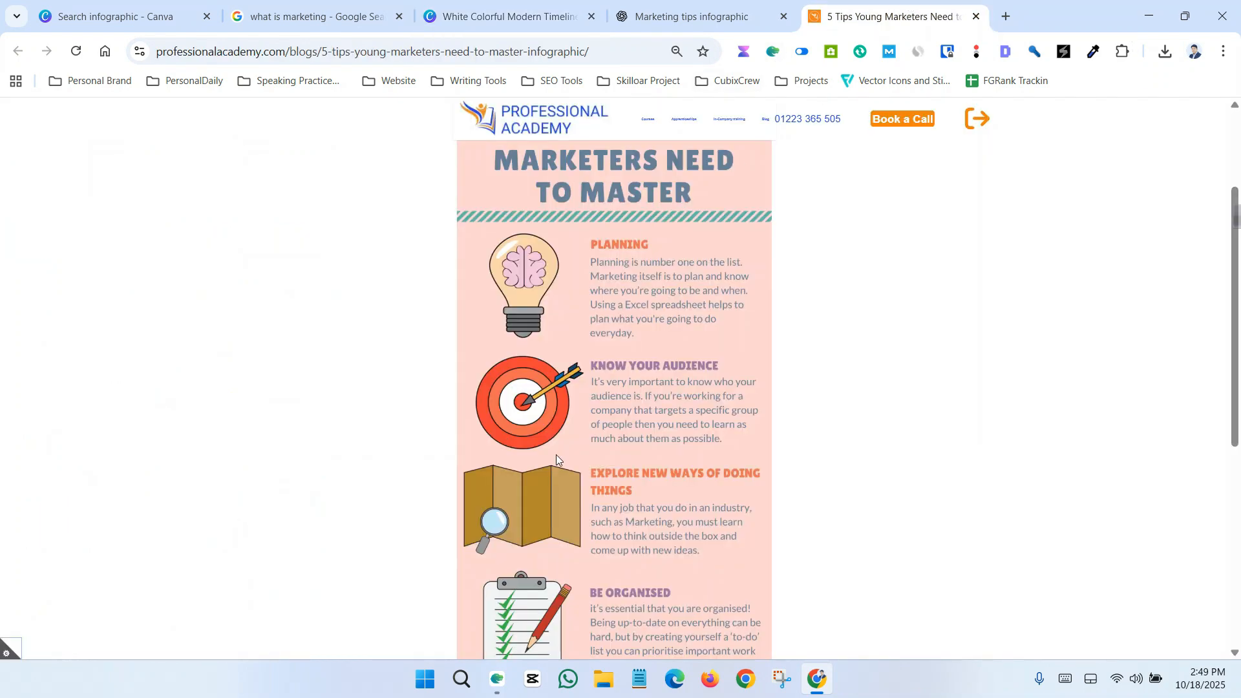
scroll(659, 399, up, 4)
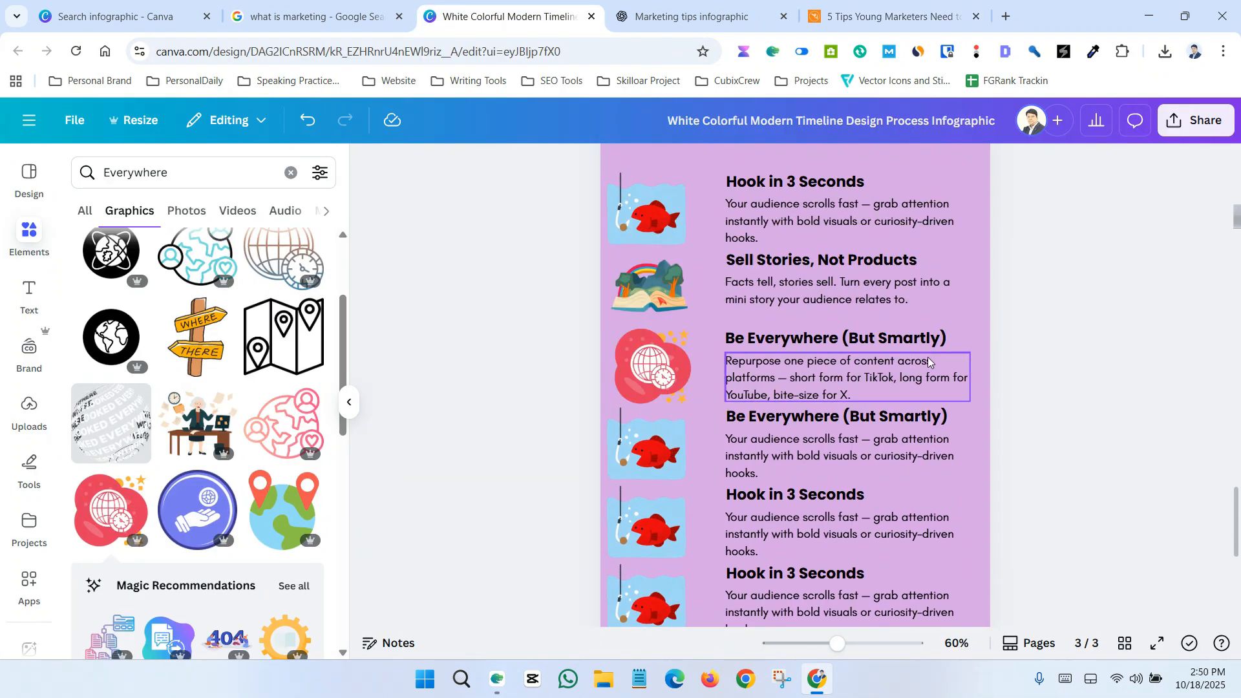
scroll(687, 494, up, 3)
scroll(688, 495, down, 4)
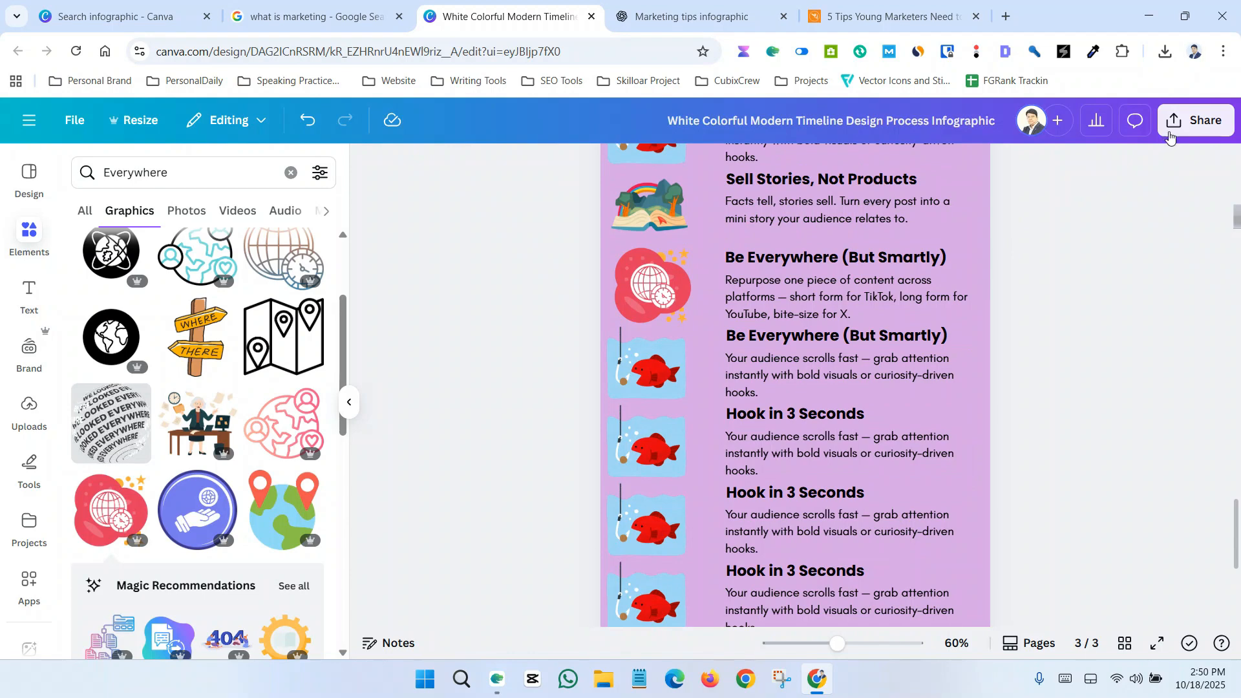
- Open the design's download settings and choose PNG as the file type
click(1171, 133)
click(947, 475)
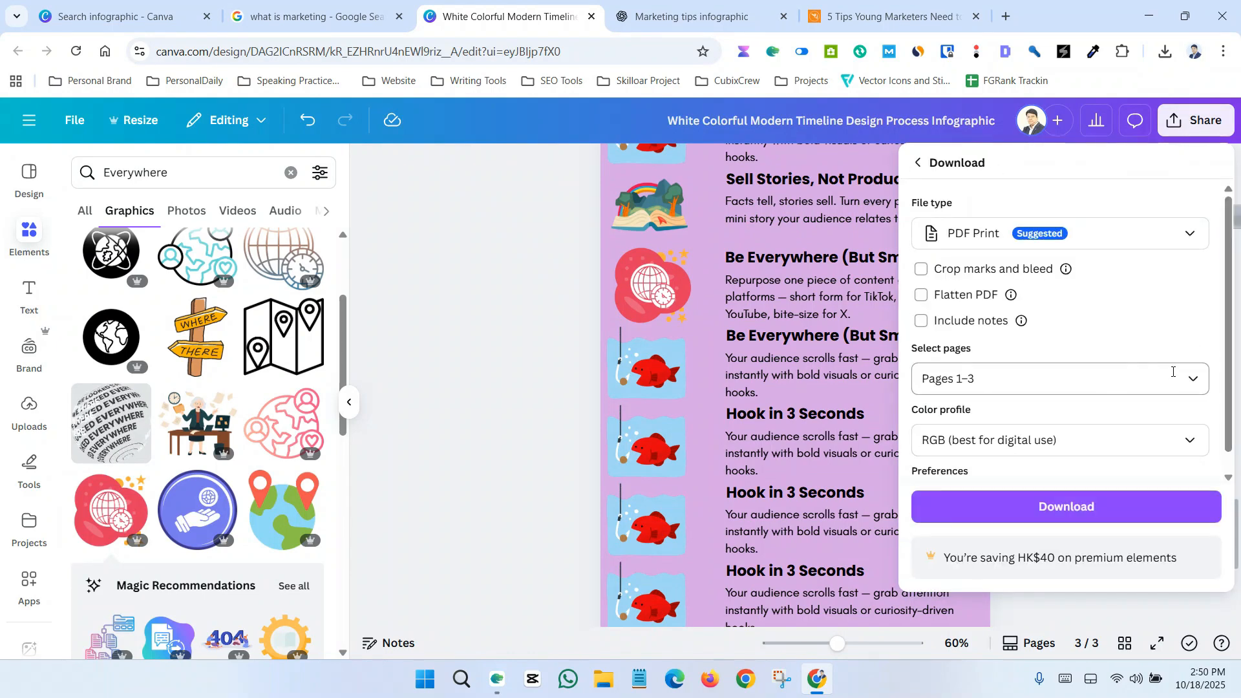
click(1166, 247)
click(999, 337)
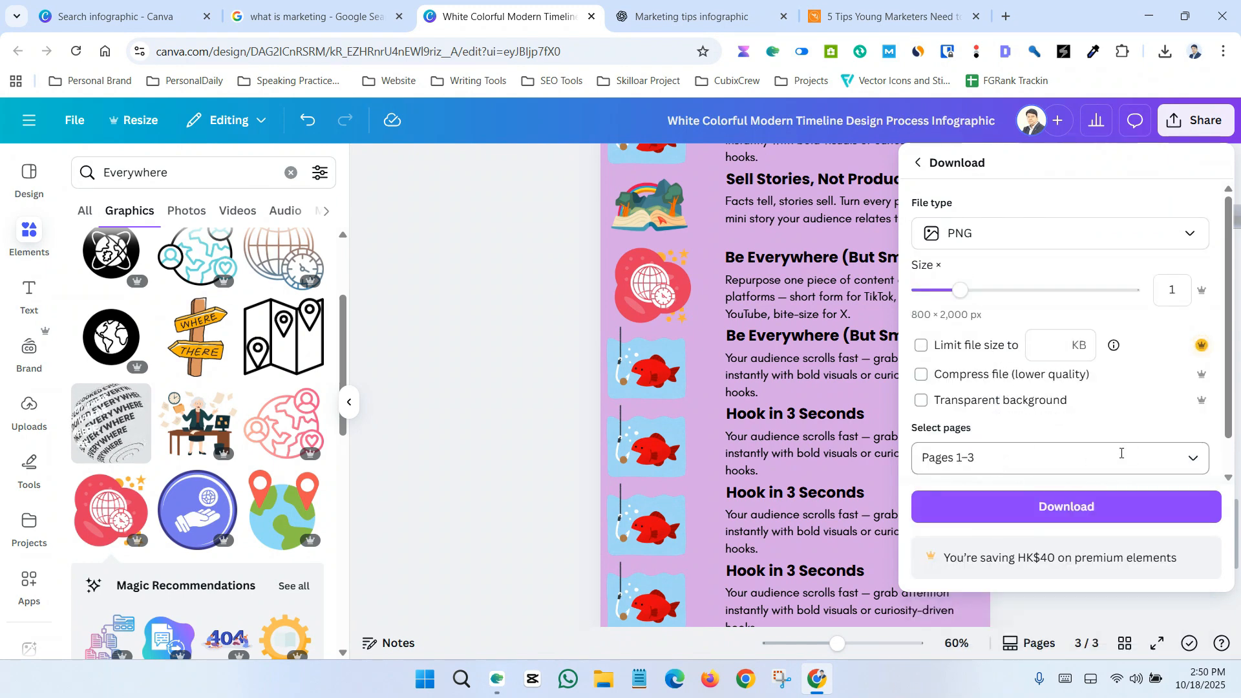
- Limit the download to page 3 by excluding pages 1 and 2, and close the download settings
click(1194, 464)
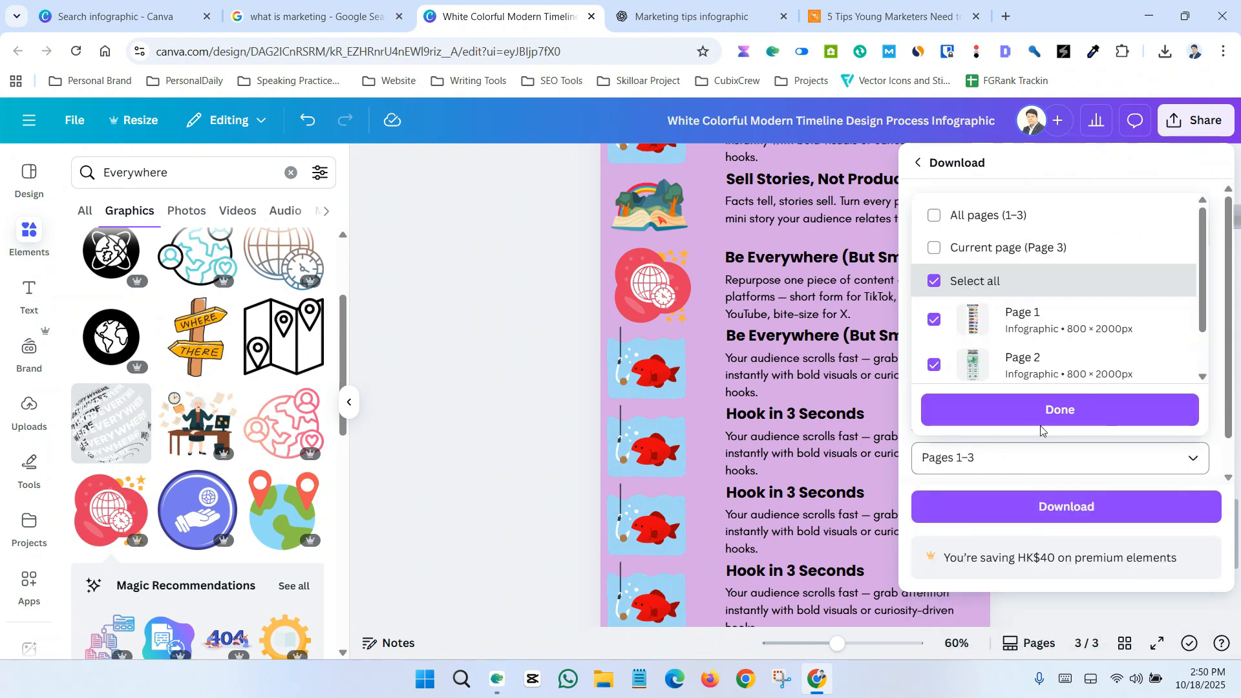
click(934, 316)
click(934, 361)
scroll(972, 346, down, 1)
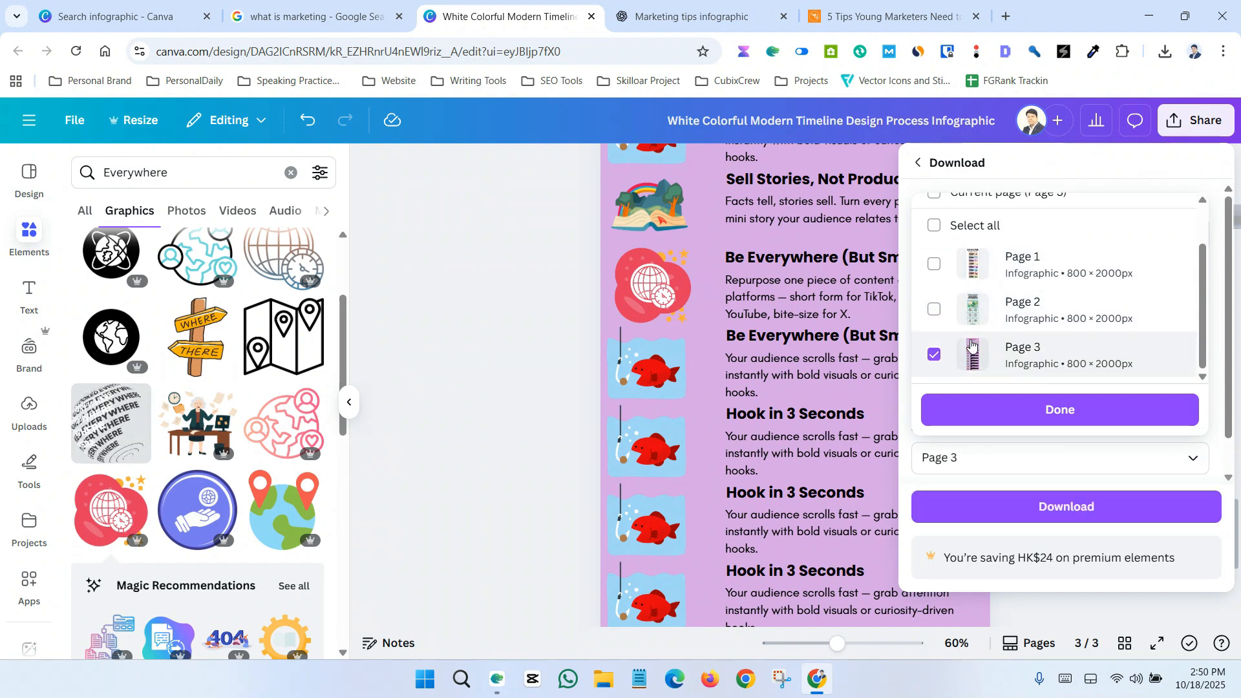
click(1062, 417)
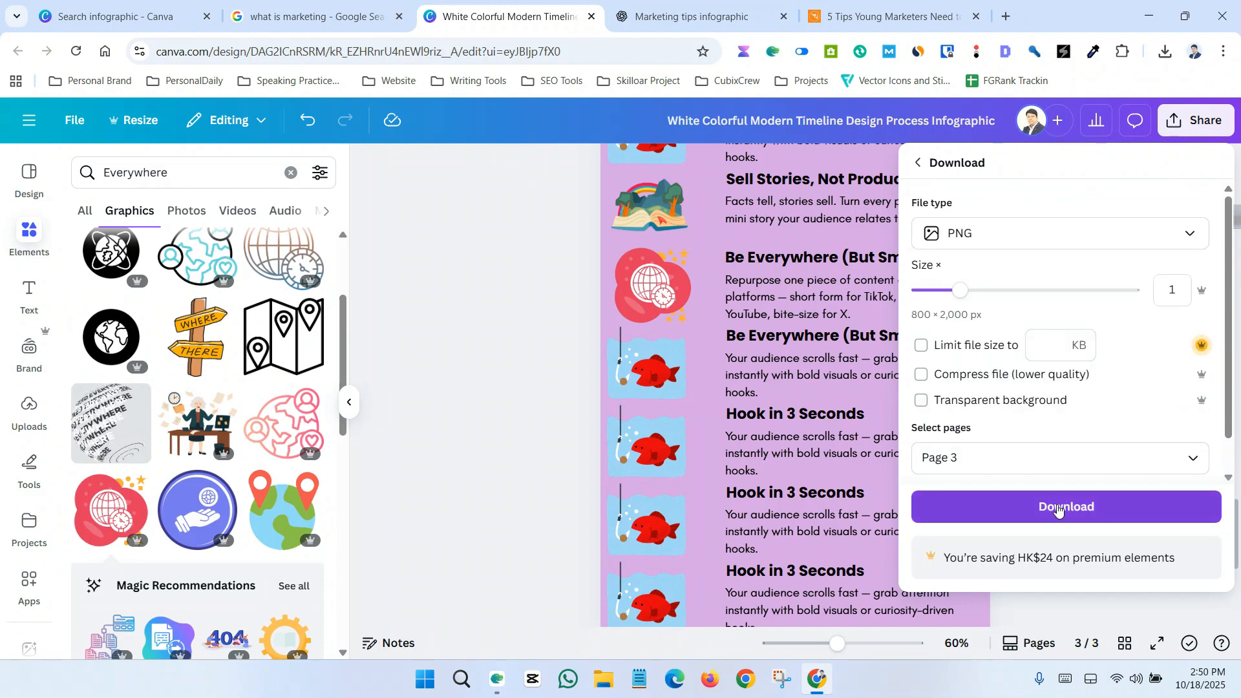
click(500, 363)
scroll(500, 363, up, 3)
scroll(501, 363, up, 1)
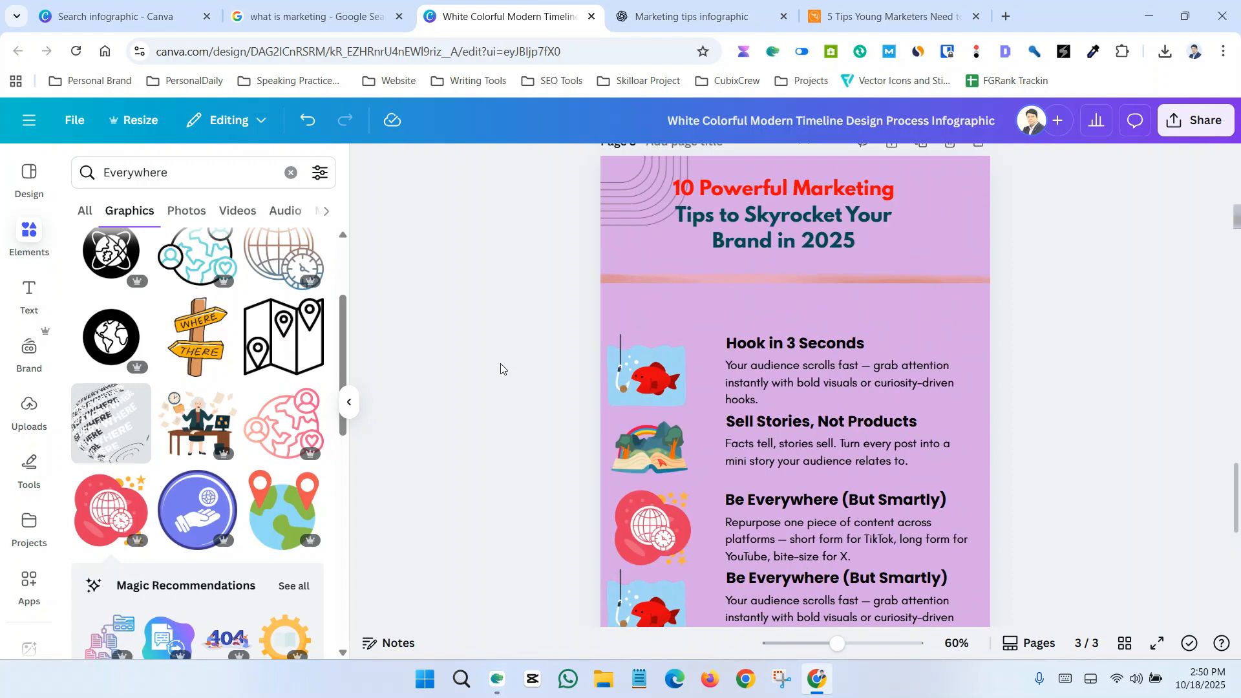